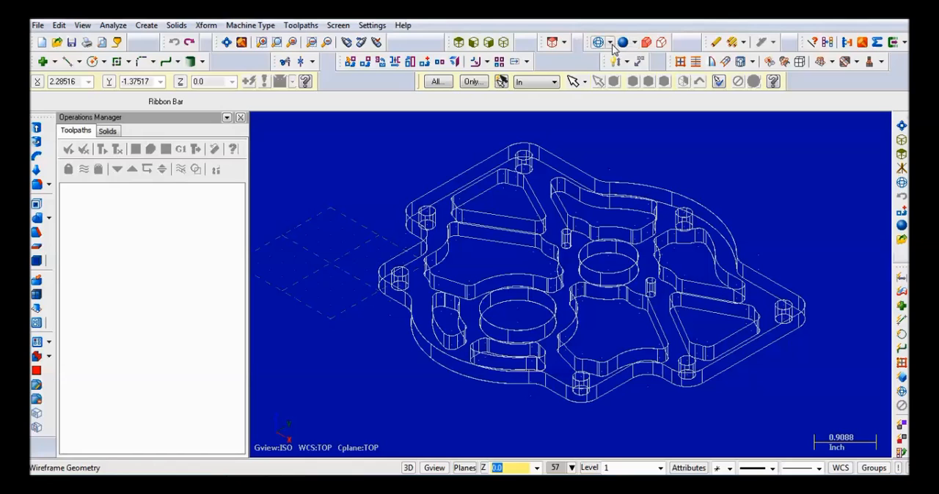
# - Display the part shaded and move it to the origin using the top centre of its smaller large bore
pyautogui.click(622, 42)
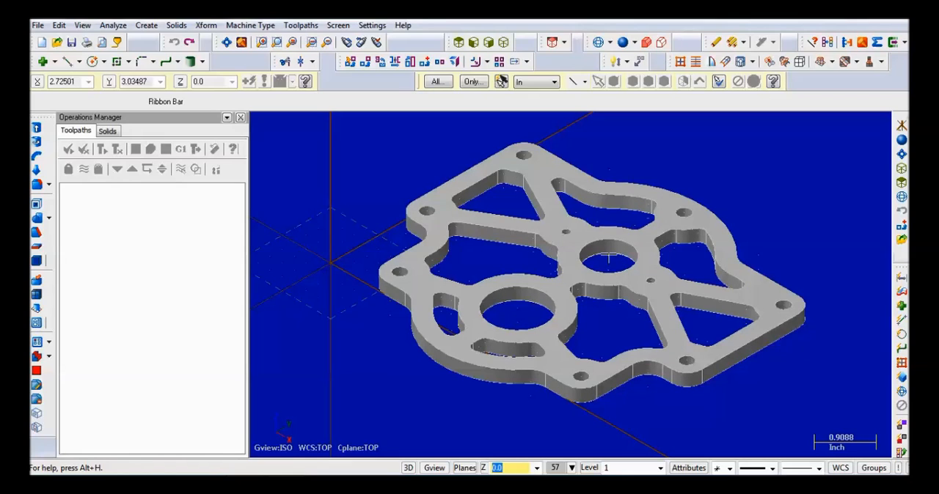
pyautogui.click(206, 25)
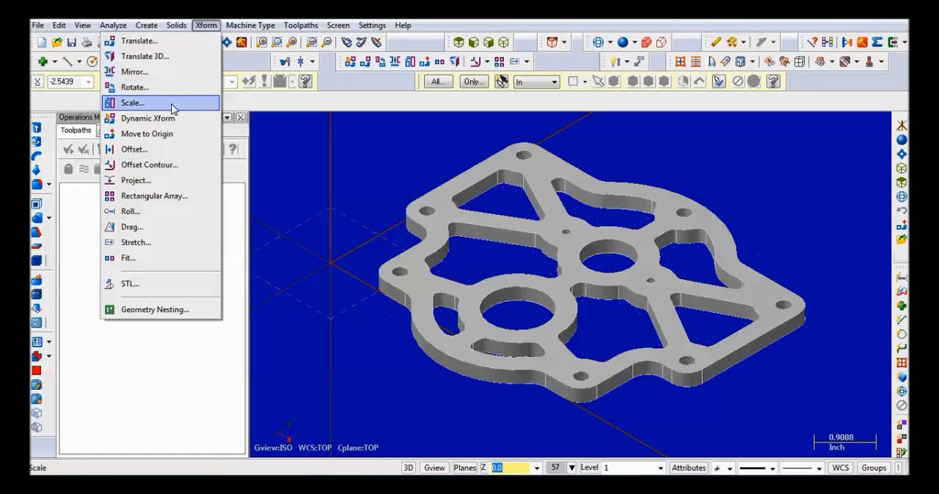
pyautogui.click(169, 134)
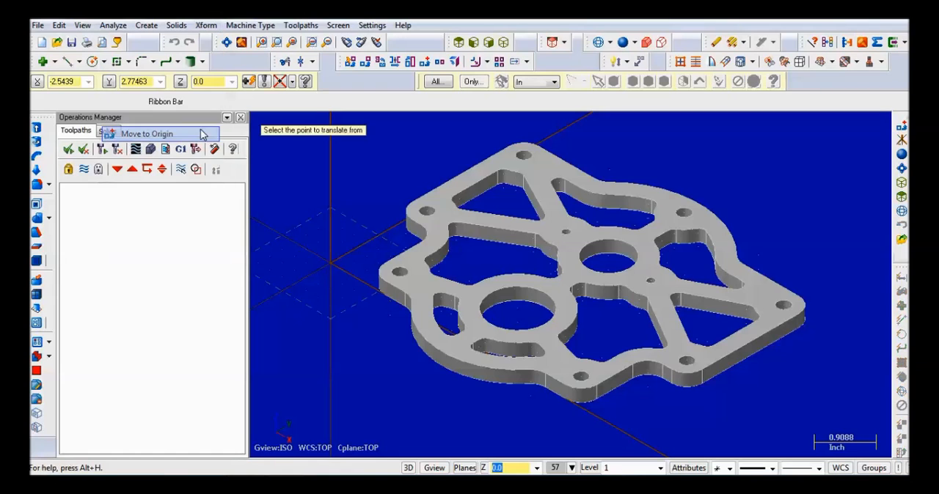
pyautogui.click(608, 256)
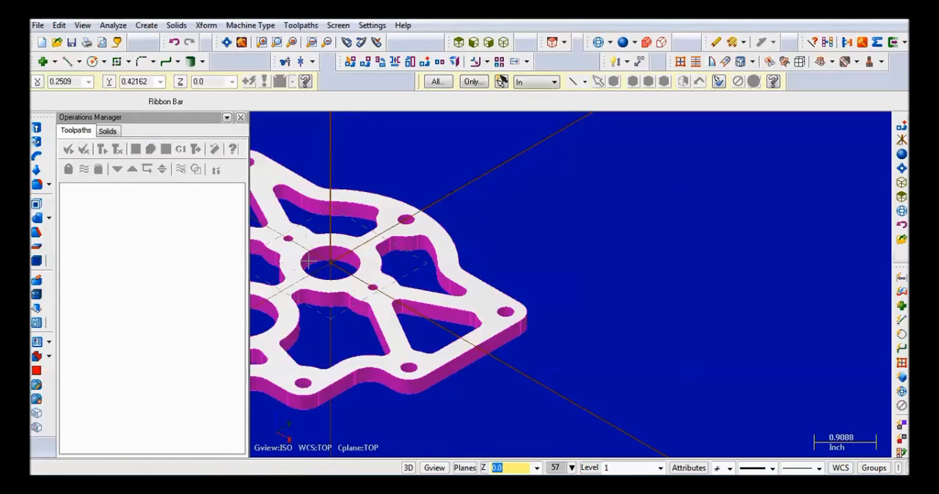
# - Measure the plate's thickness along the vertical edge beside its rounded corner at the far X end
pyautogui.scroll(3, 336, 260)
pyautogui.moveTo(336, 260)
pyautogui.mouseDown(button='middle')
pyautogui.moveTo(357, 259)
pyautogui.moveTo(348, 264)
pyautogui.mouseUp(button='middle')
pyautogui.scroll(-5, 347, 264)
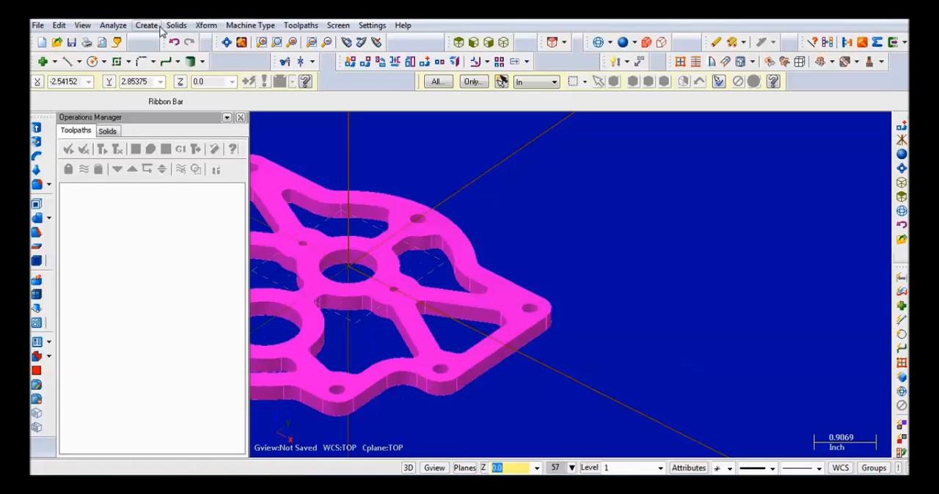
pyautogui.click(113, 25)
pyautogui.click(65, 56)
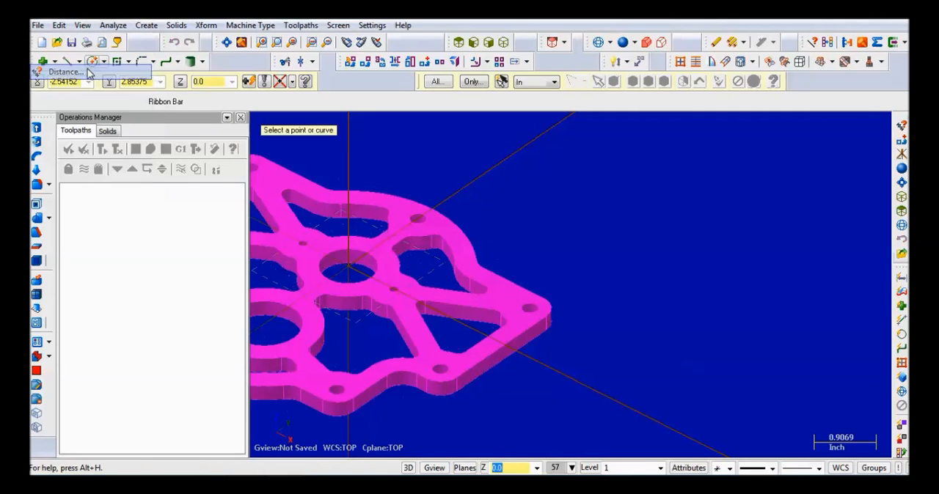
pyautogui.scroll(2, 563, 374)
pyautogui.scroll(3, 558, 352)
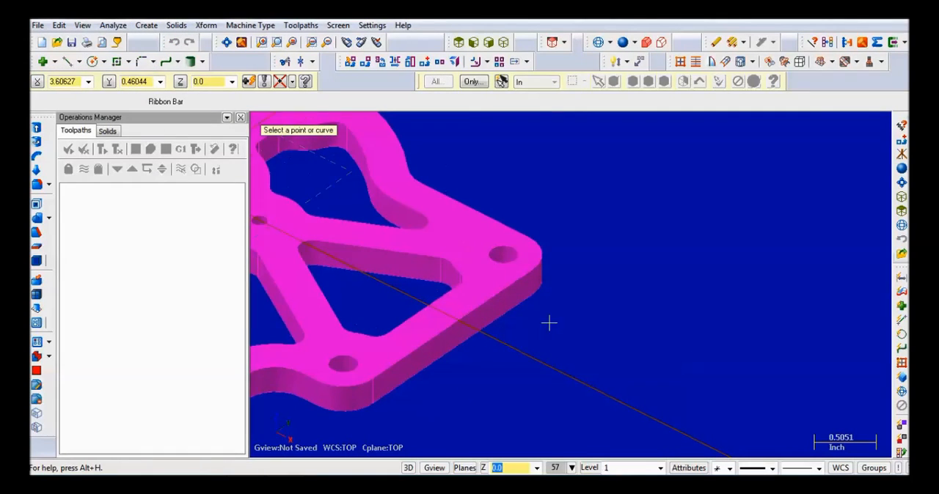
pyautogui.click(534, 264)
pyautogui.click(530, 292)
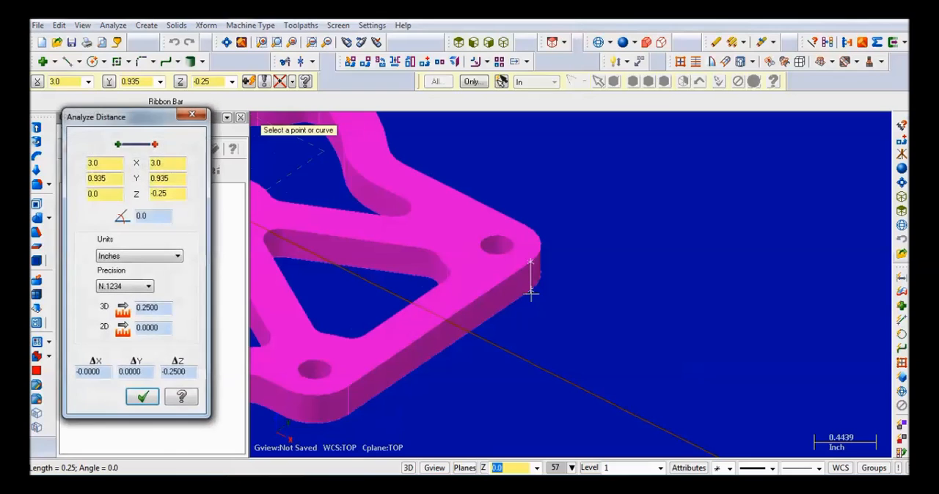
pyautogui.click(192, 114)
pyautogui.scroll(1, 499, 247)
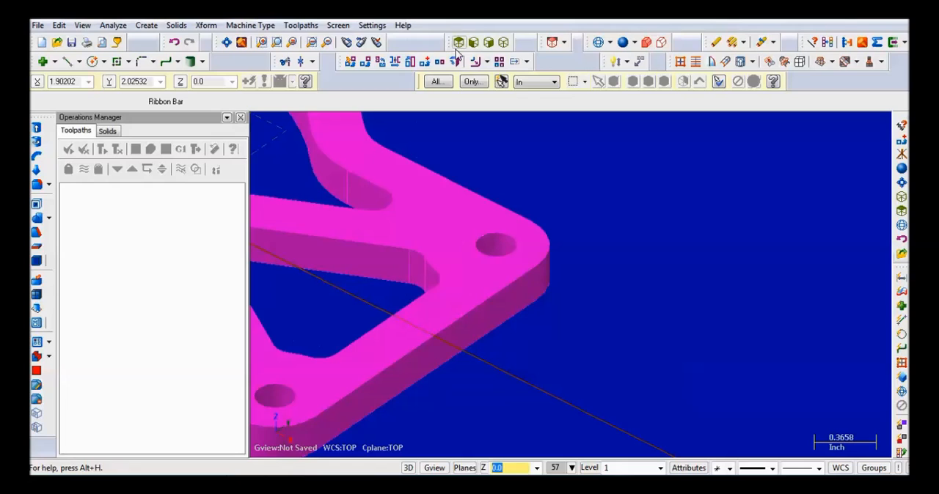
# - Fit the whole part in view and assign the default mill as the machine type
pyautogui.click(227, 43)
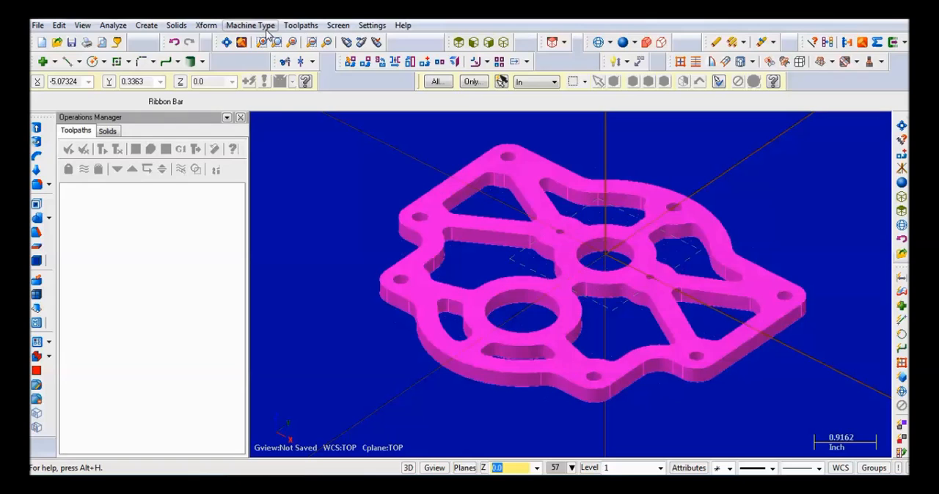
pyautogui.click(264, 26)
pyautogui.moveTo(259, 41)
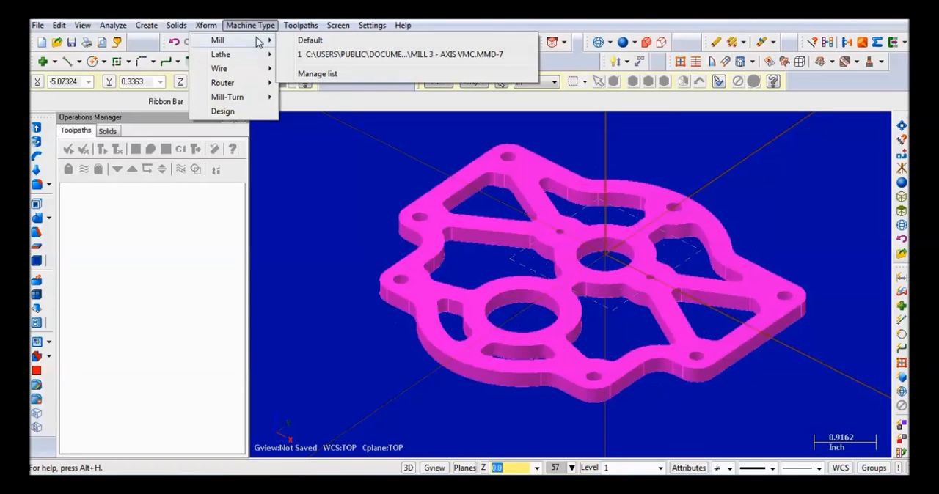
pyautogui.click(299, 40)
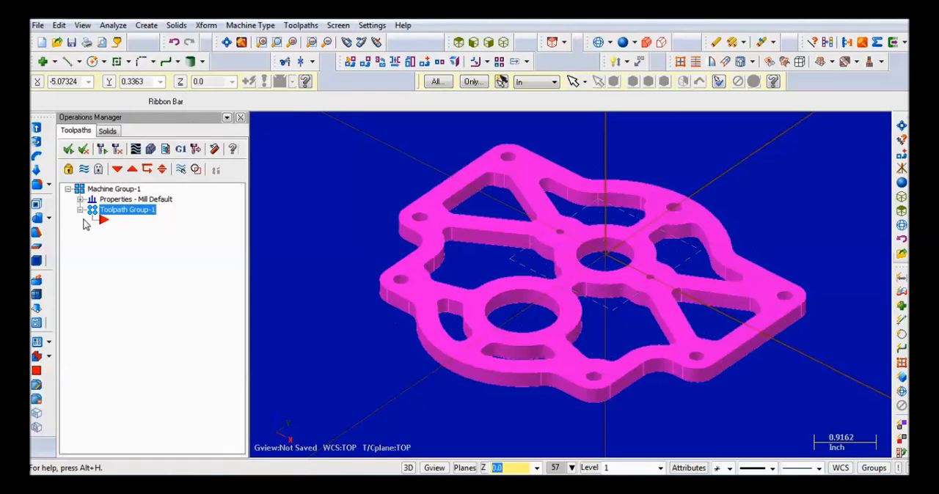
# - Define rectangular stock from a bounding box of all entities, expanded by 1.0 in X and Y and 0.0 in Z
pyautogui.click(81, 199)
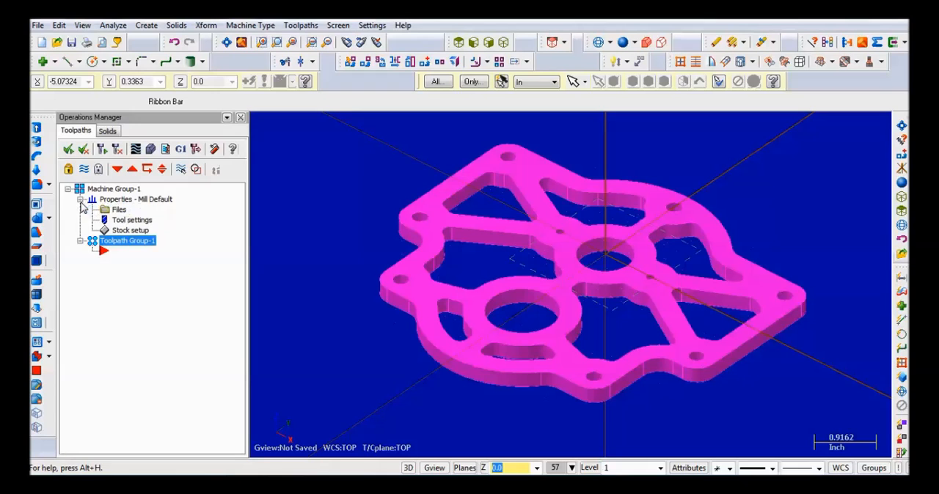
pyautogui.click(125, 232)
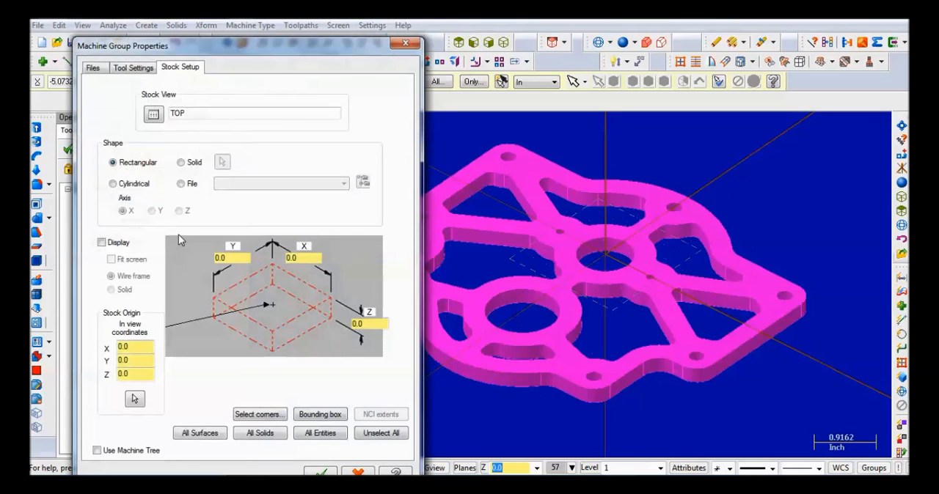
pyautogui.click(308, 416)
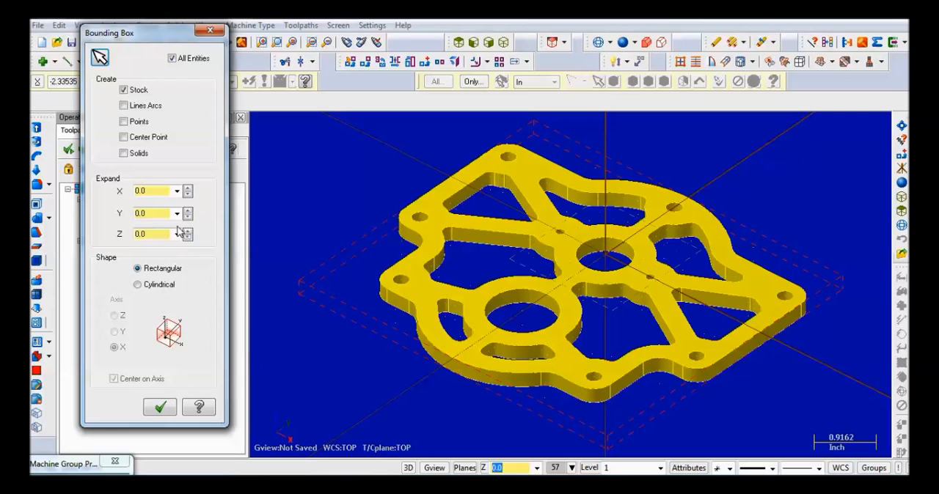
pyautogui.doubleClick(160, 191)
pyautogui.write('1.0')
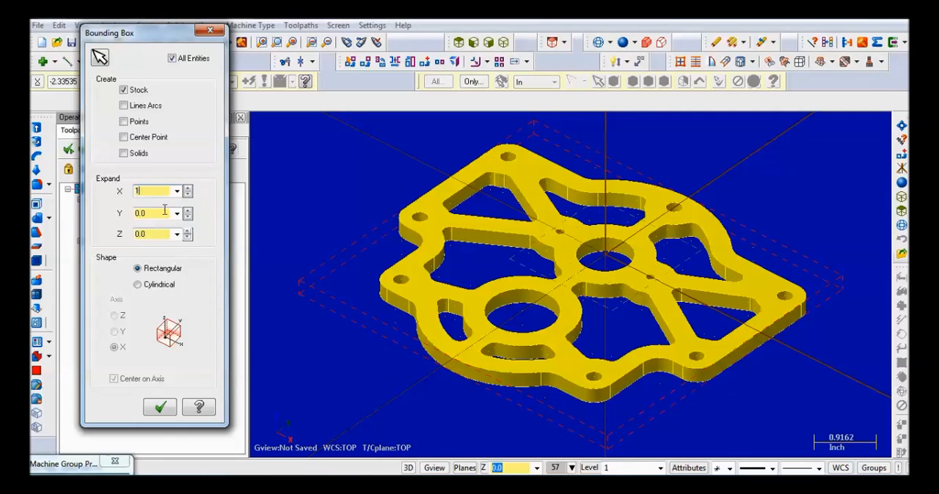
pyautogui.press('Tab')
pyautogui.write('1.0')
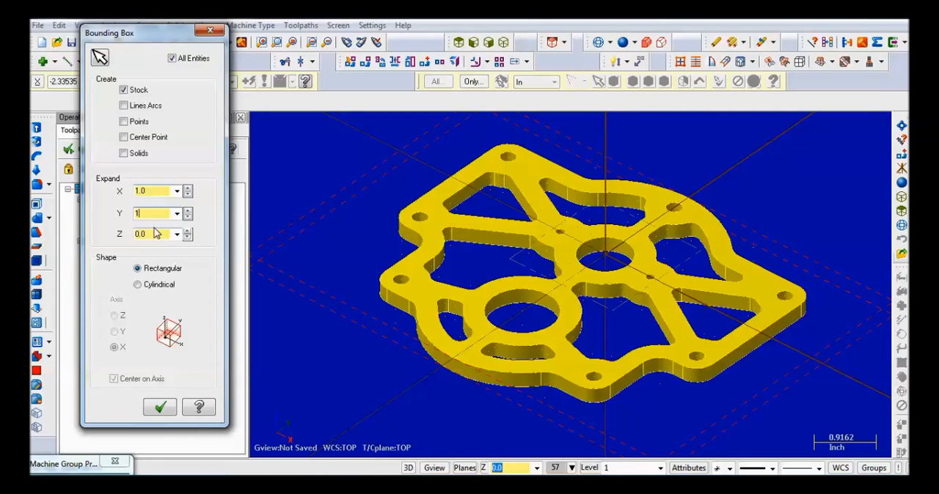
pyautogui.doubleClick(154, 231)
pyautogui.click(174, 405)
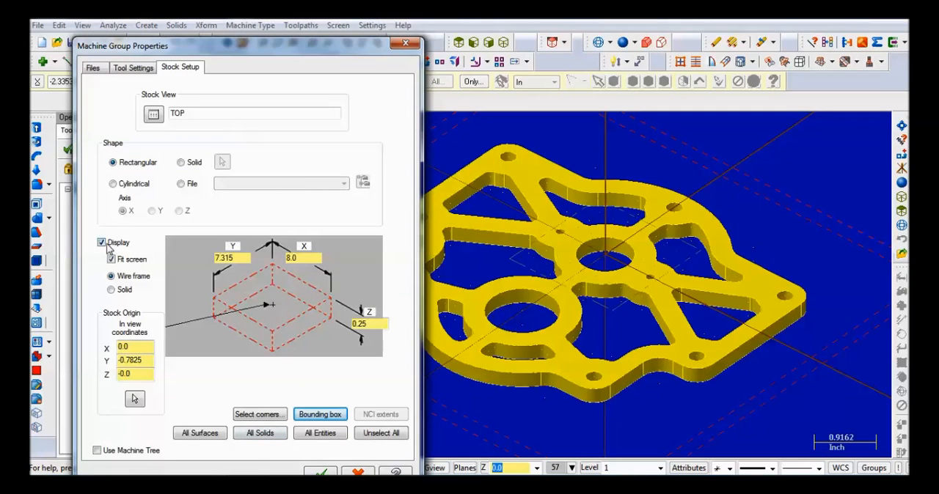
pyautogui.click(321, 472)
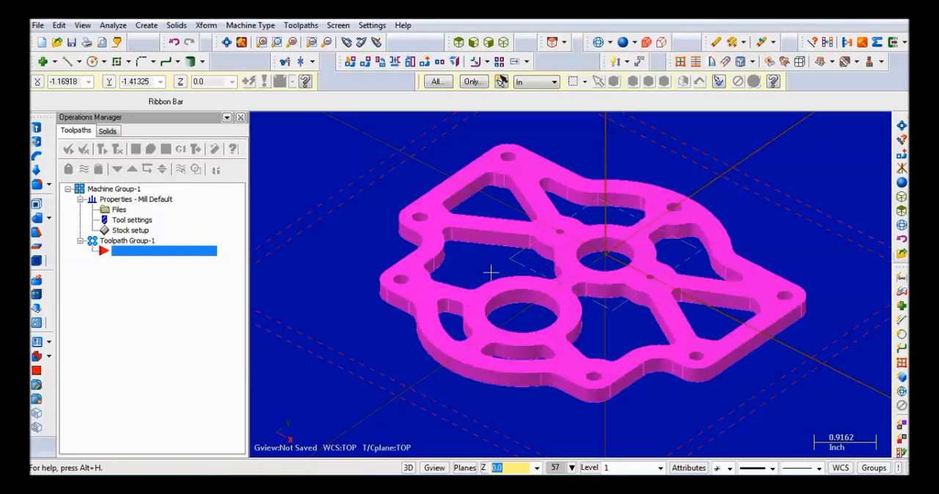
# - Measure the radius of the small hole next to the bore at the origin, from its centre to its edge
pyautogui.click(693, 346)
pyautogui.click(111, 26)
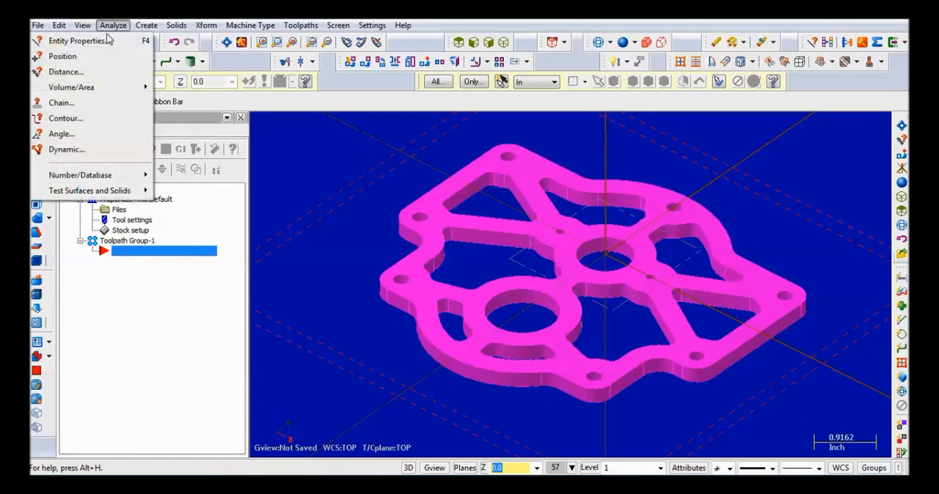
pyautogui.click(66, 72)
pyautogui.scroll(1, 572, 213)
pyautogui.scroll(2, 572, 213)
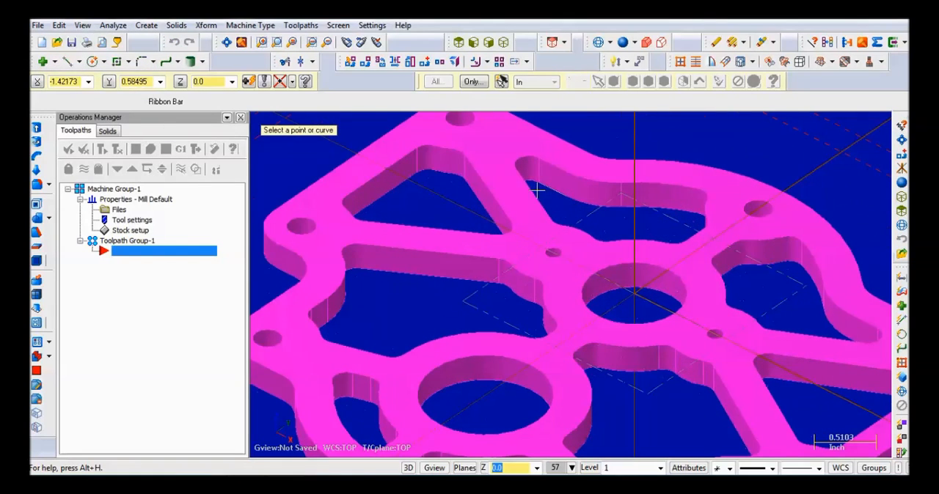
pyautogui.click(552, 251)
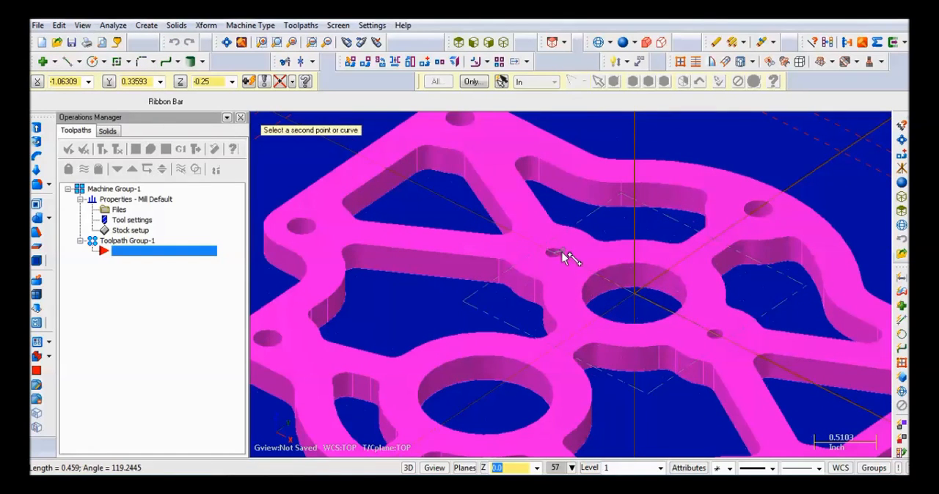
pyautogui.scroll(4, 565, 257)
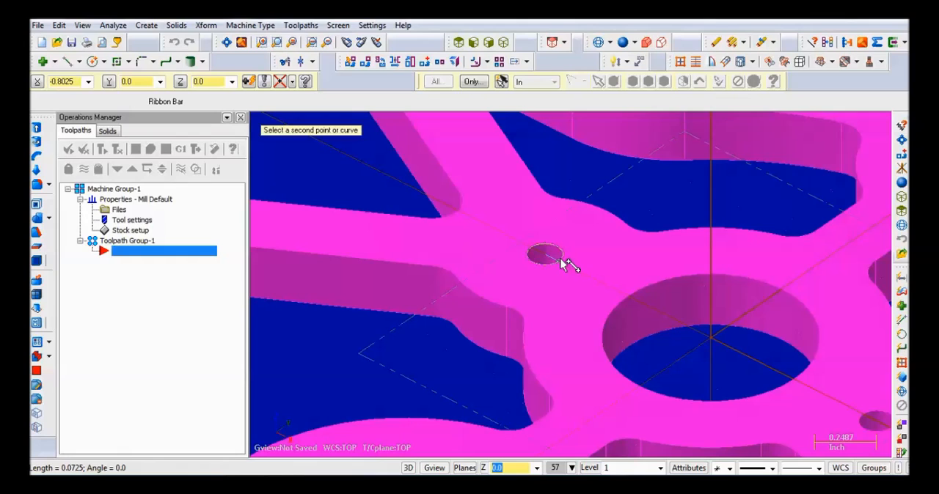
pyautogui.click(558, 259)
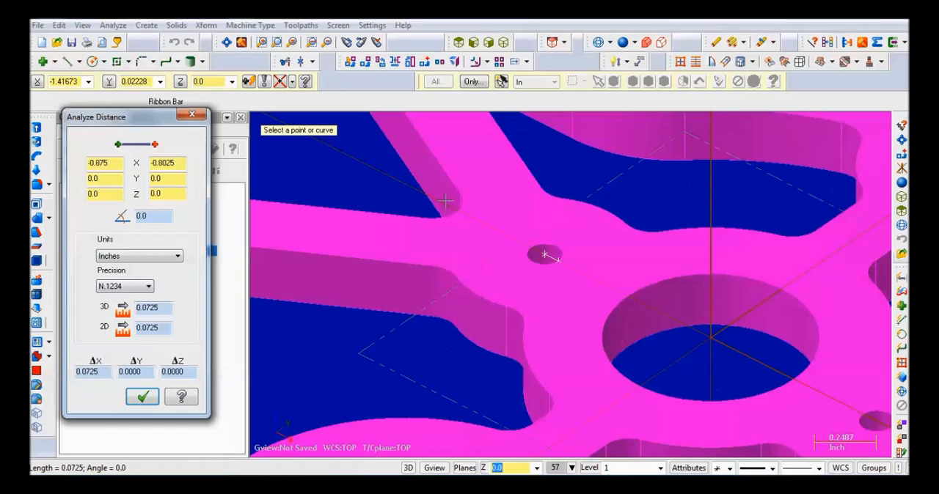
pyautogui.click(192, 114)
pyautogui.scroll(2, 408, 242)
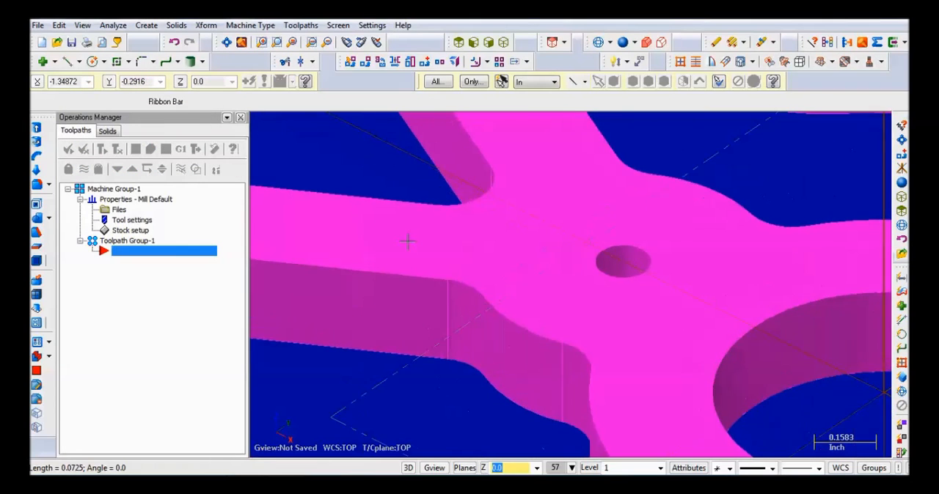
# - Start a contour toolpath and chain the circular edges of the seven perimeter bolt holes and the two small holes beside the origin bore
pyautogui.scroll(-7, 408, 242)
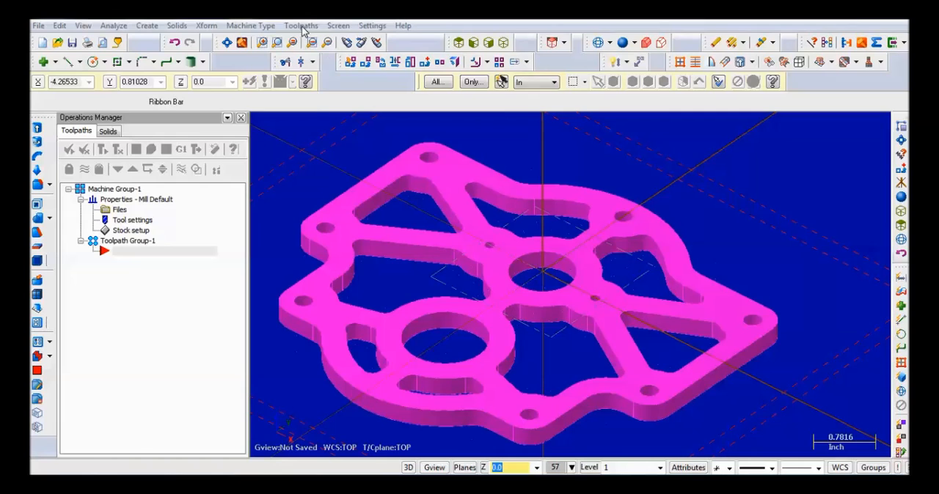
pyautogui.click(301, 25)
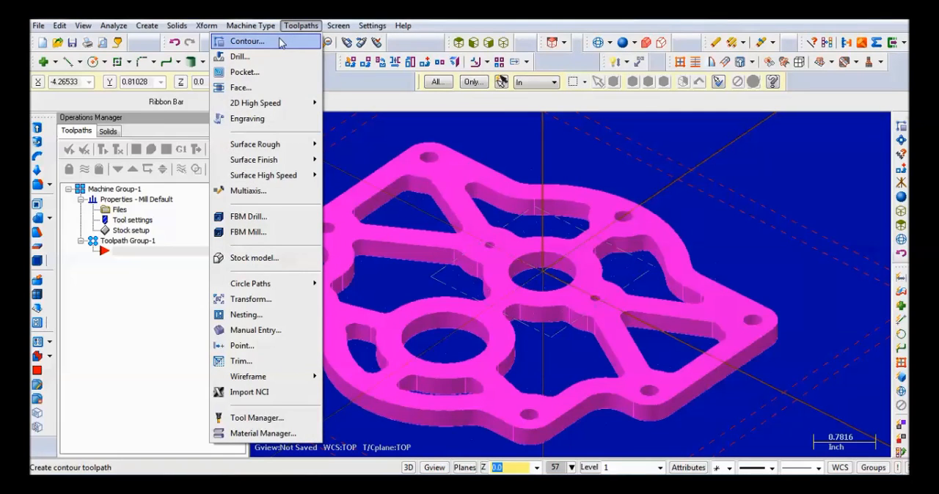
pyautogui.click(280, 43)
pyautogui.click(138, 195)
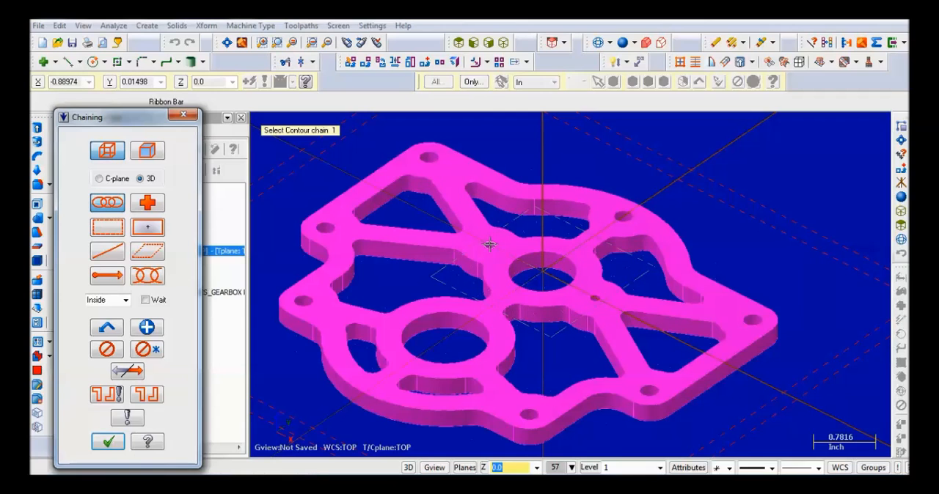
pyautogui.scroll(4, 489, 243)
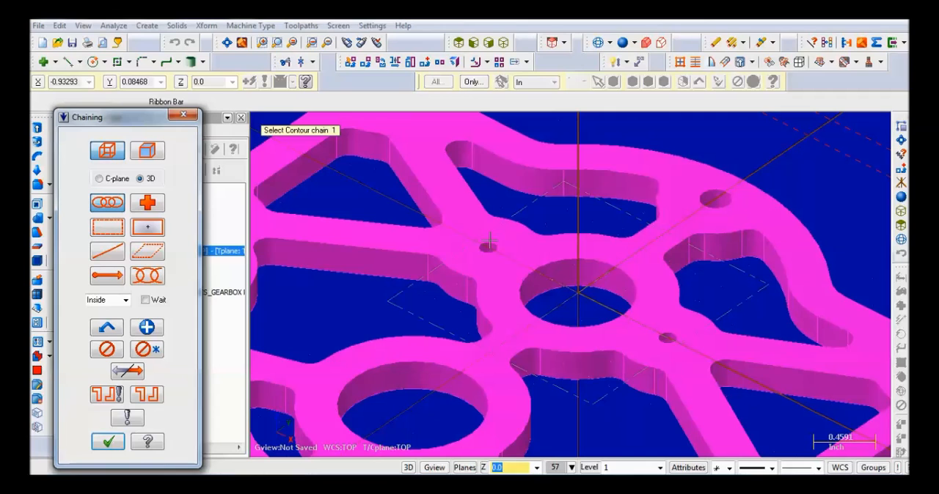
pyautogui.click(488, 246)
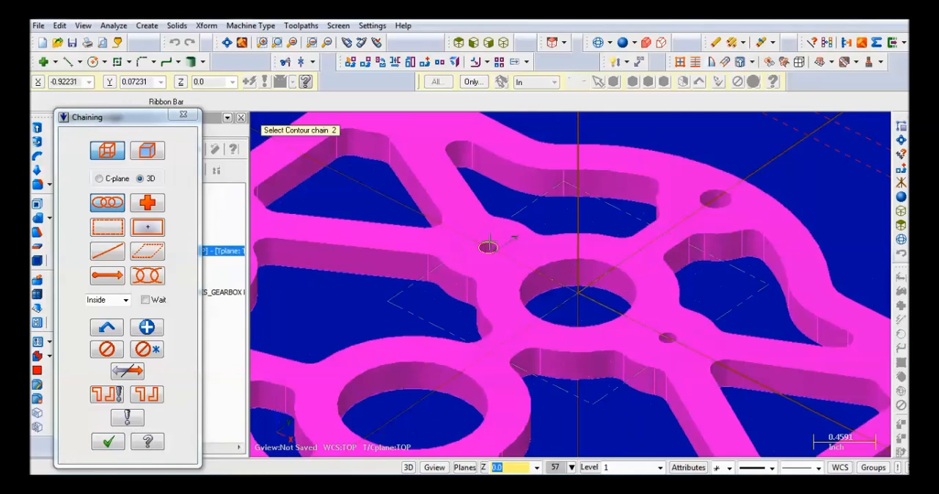
pyautogui.scroll(-3, 489, 245)
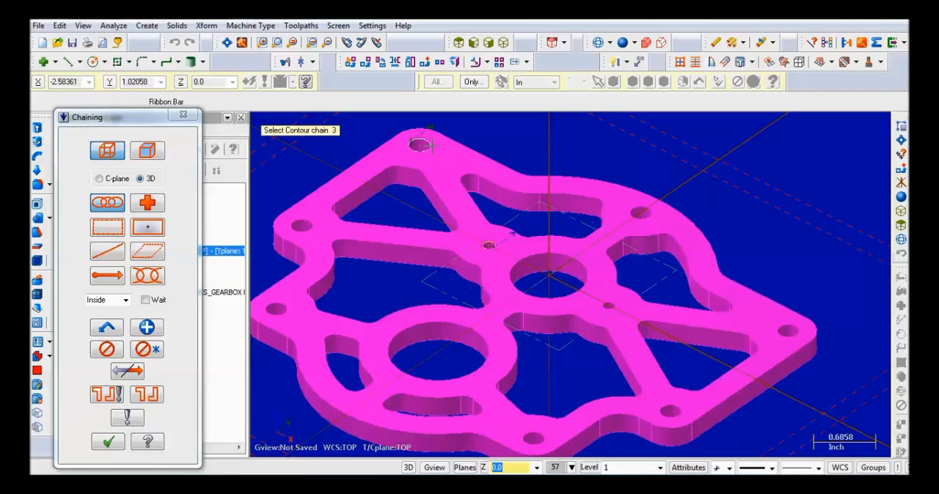
pyautogui.scroll(-2, 413, 162)
pyautogui.scroll(3, 357, 182)
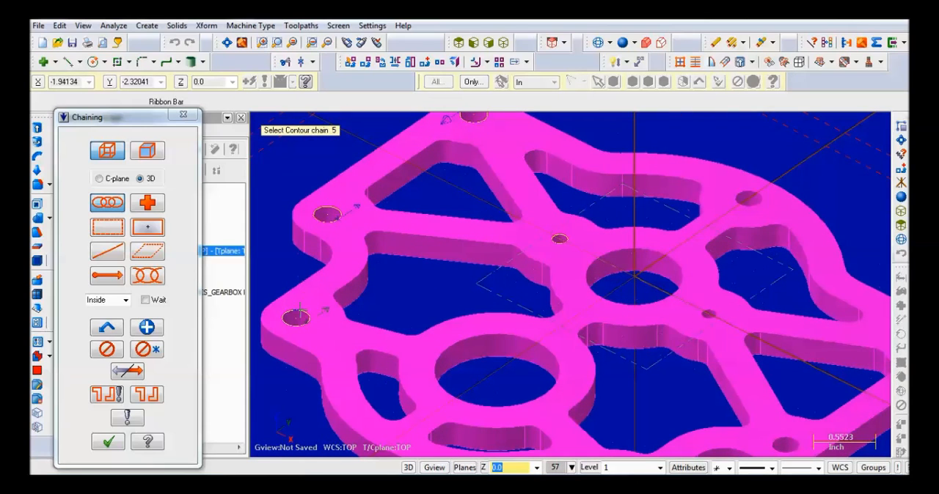
pyautogui.scroll(-4, 297, 317)
pyautogui.scroll(4, 477, 352)
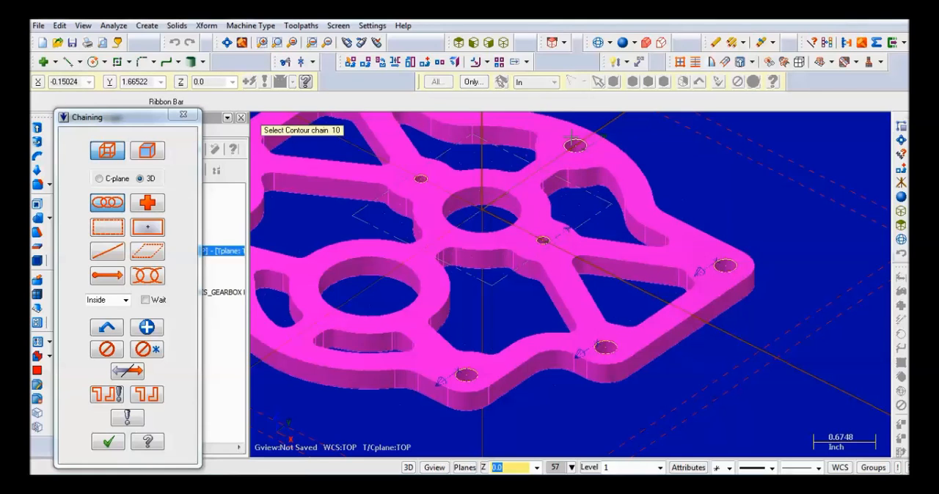
pyautogui.click(108, 442)
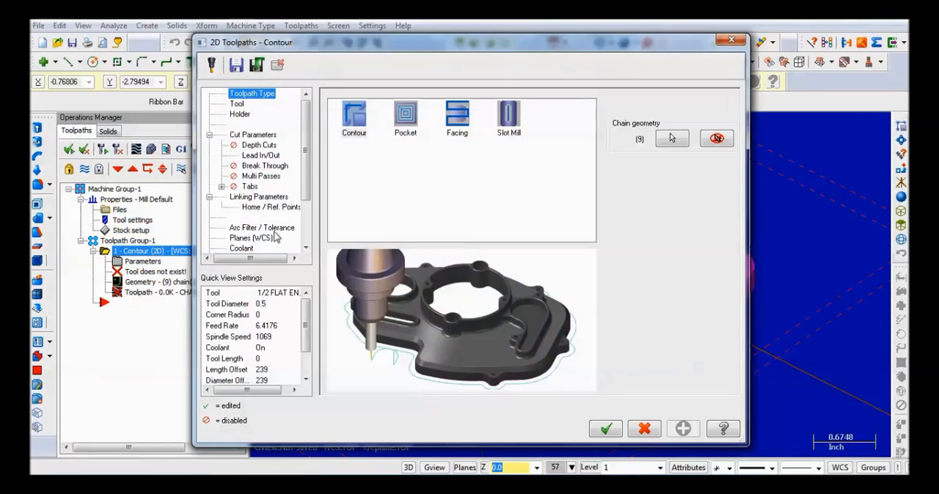
# - Load the TRC Tooling library and select the 1/8" Flat End Mill 4FL as the contour tool
pyautogui.click(242, 105)
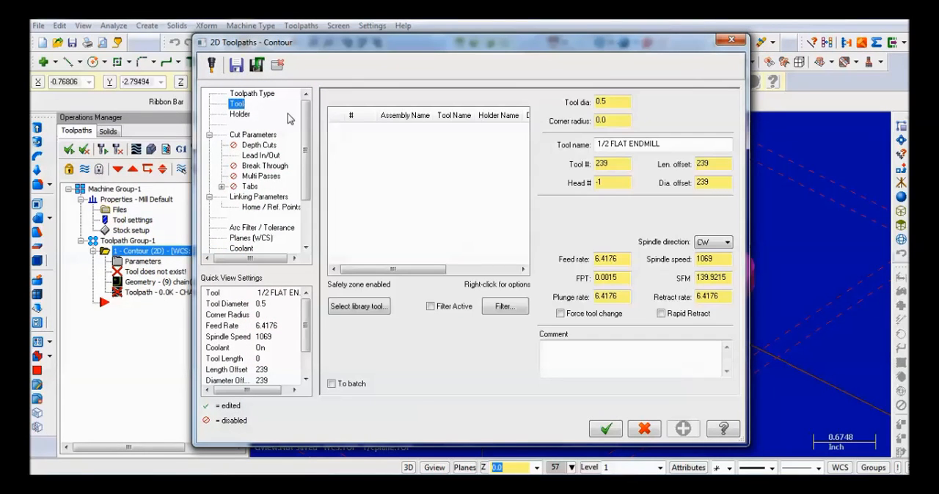
pyautogui.click(341, 307)
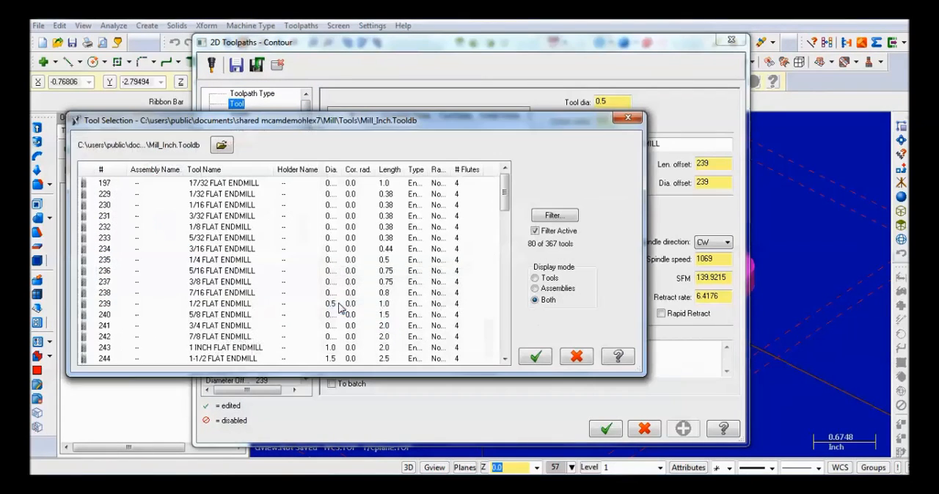
pyautogui.click(222, 145)
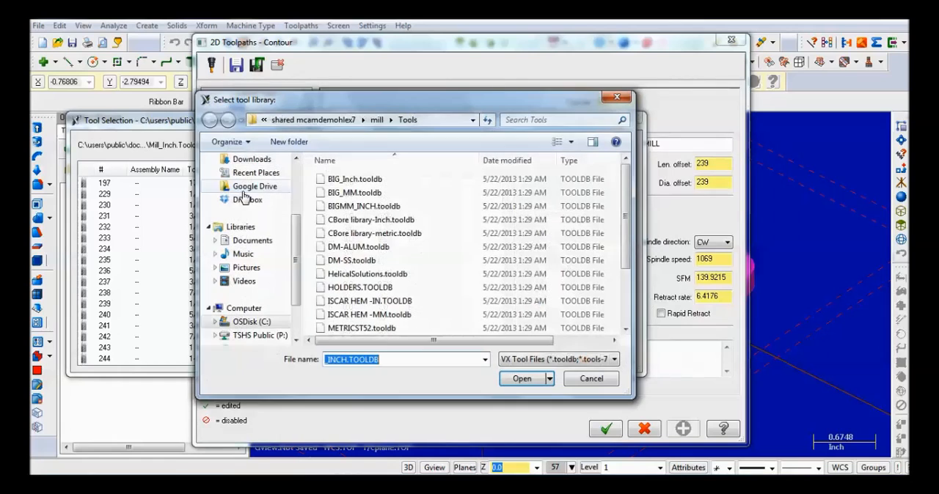
pyautogui.scroll(-2, 608, 222)
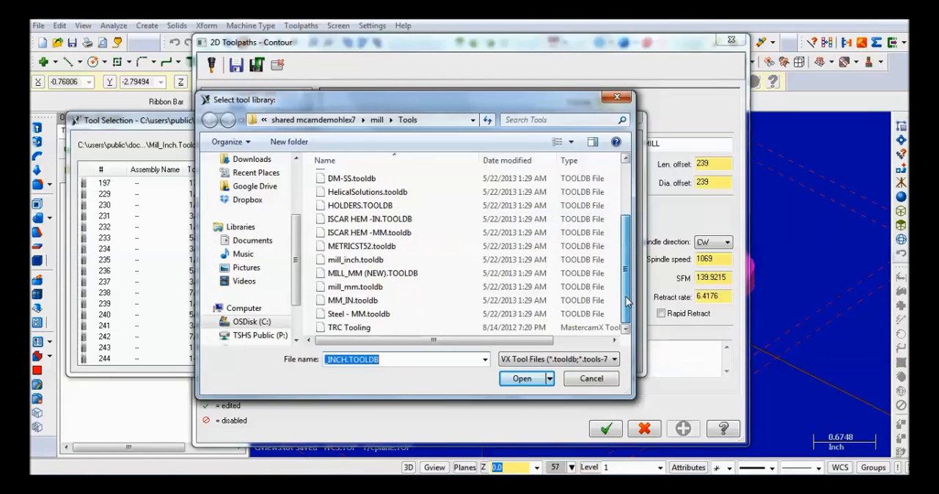
pyautogui.click(381, 329)
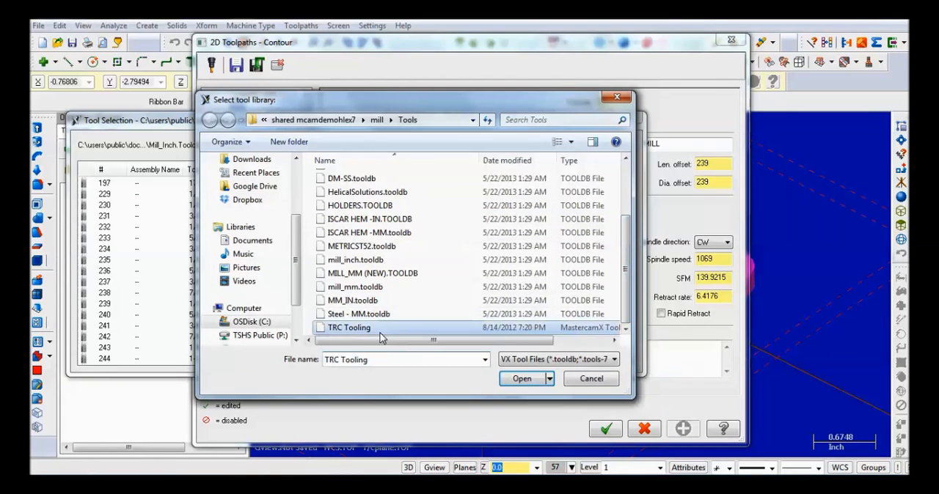
pyautogui.click(521, 379)
pyautogui.click(187, 183)
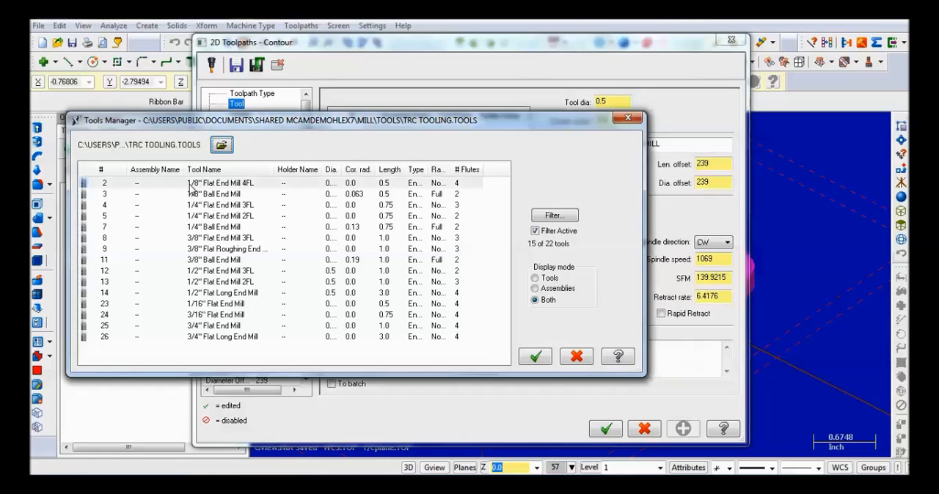
pyautogui.click(536, 359)
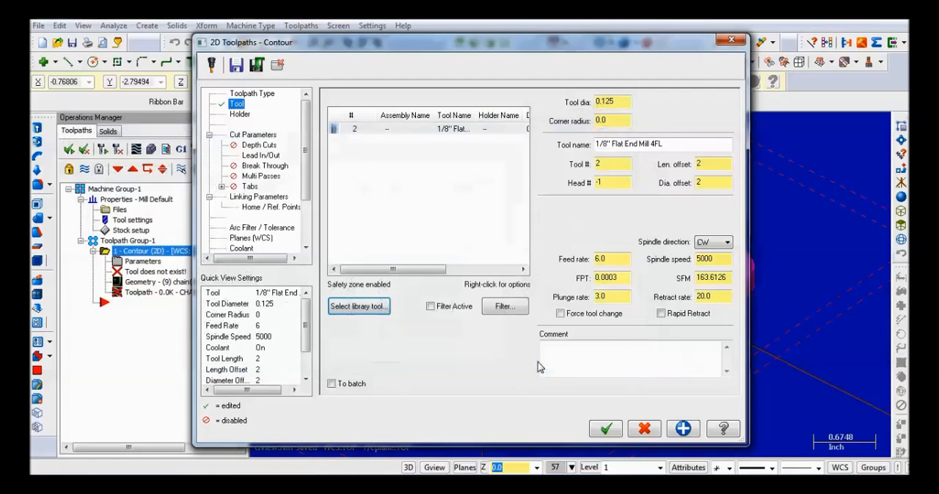
# - Enable depth cuts for the contour with a max rough step of 0.07
pyautogui.click(253, 136)
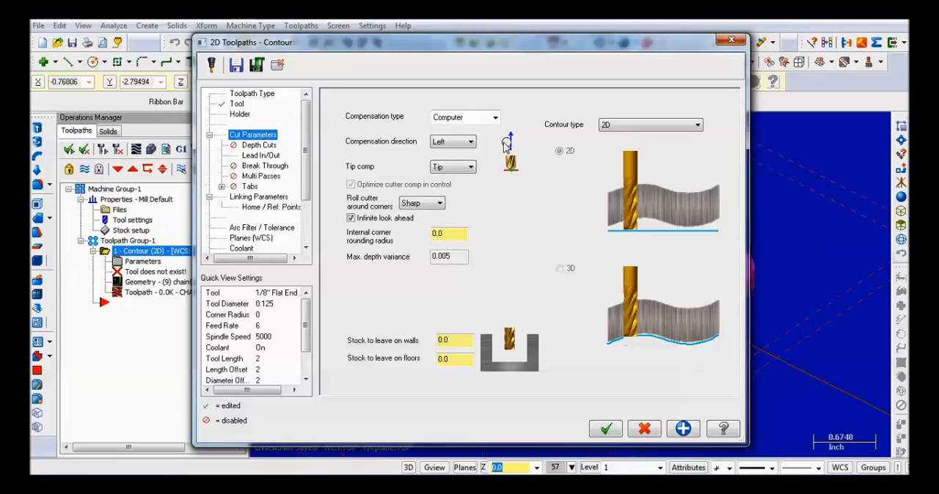
pyautogui.click(258, 146)
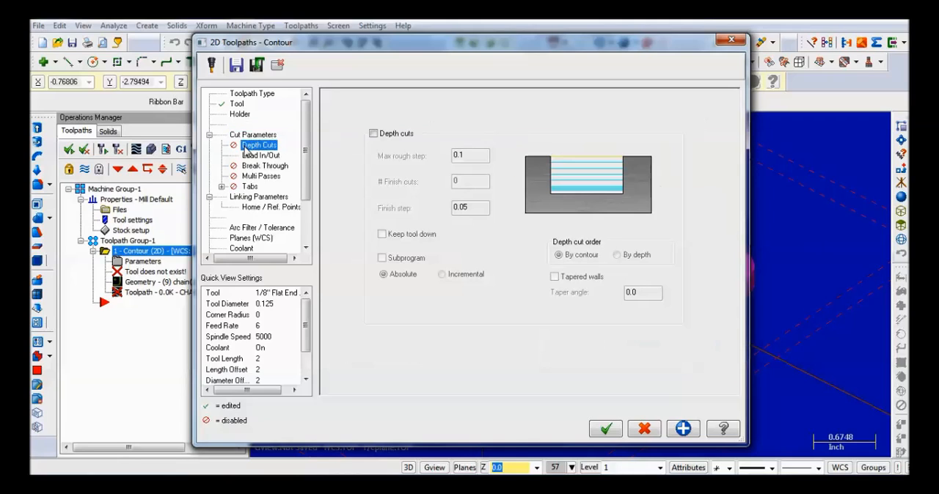
pyautogui.click(374, 133)
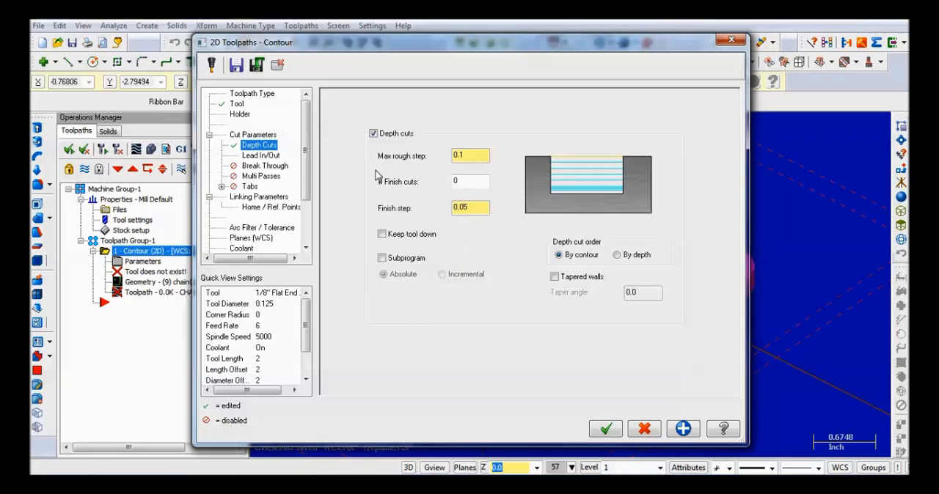
pyautogui.click(467, 154)
pyautogui.write('.')
# - Enable break through for the contour with a break through amount of 0.015
pyautogui.click(264, 155)
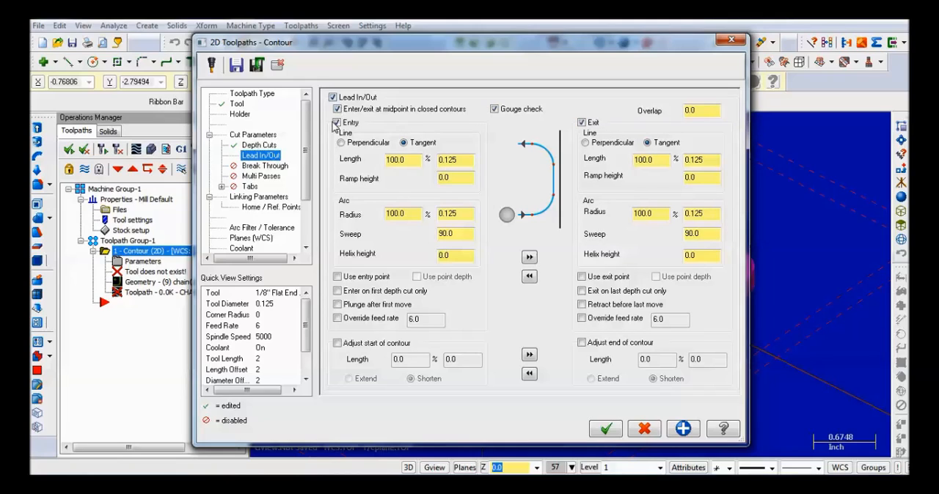
pyautogui.click(266, 166)
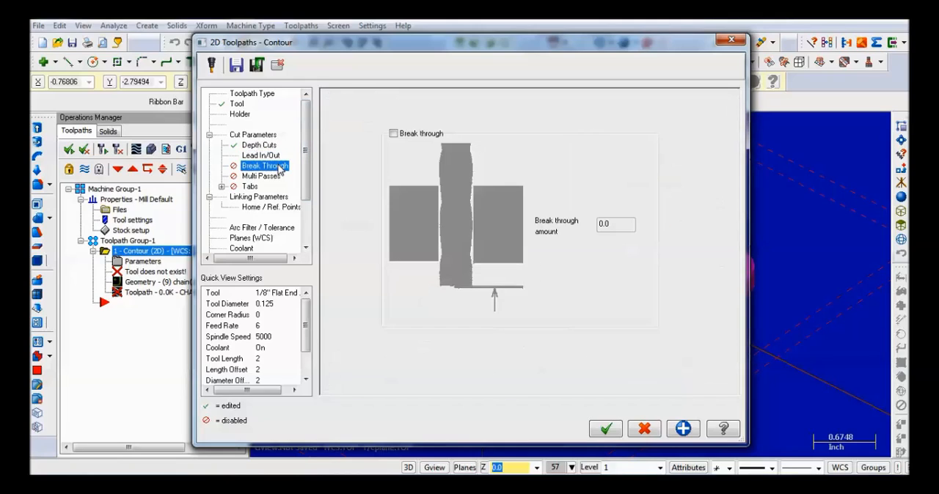
pyautogui.click(393, 134)
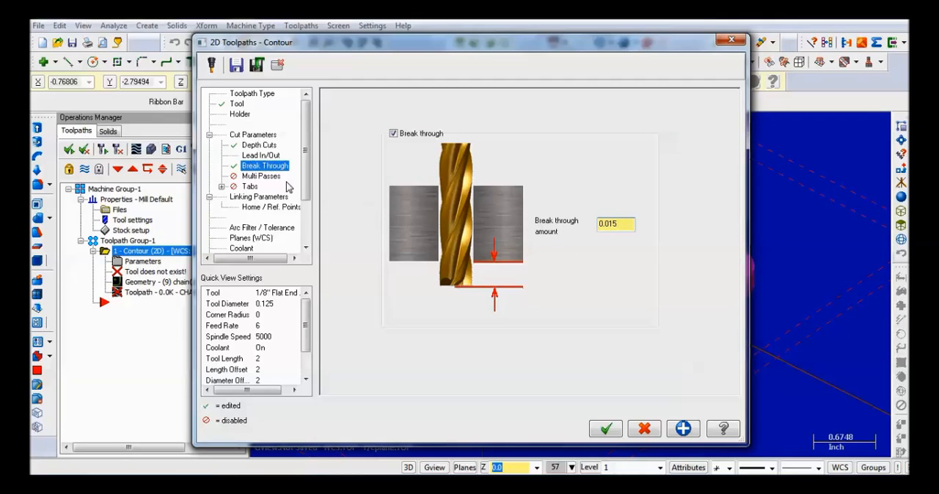
# - Set the contour's retract, feed plane and depth to absolute with a depth of -.25, and accept the toolpath parameters
pyautogui.click(268, 178)
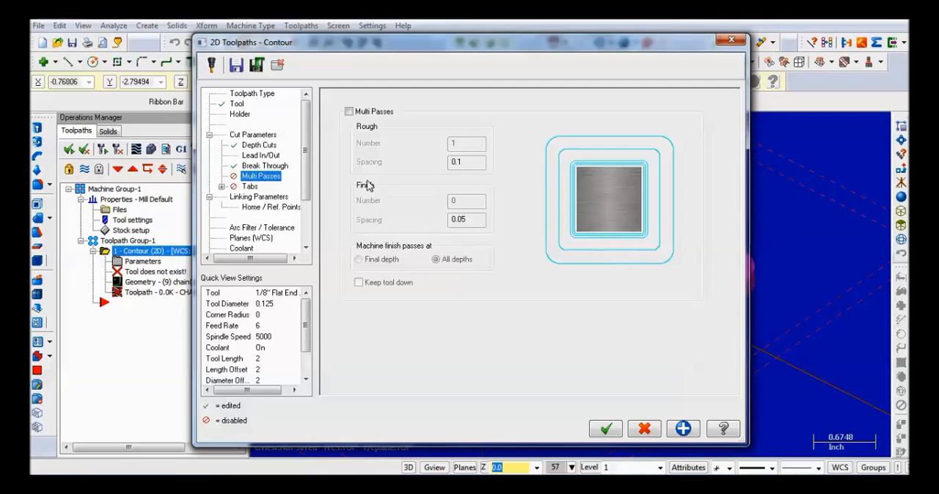
pyautogui.click(250, 197)
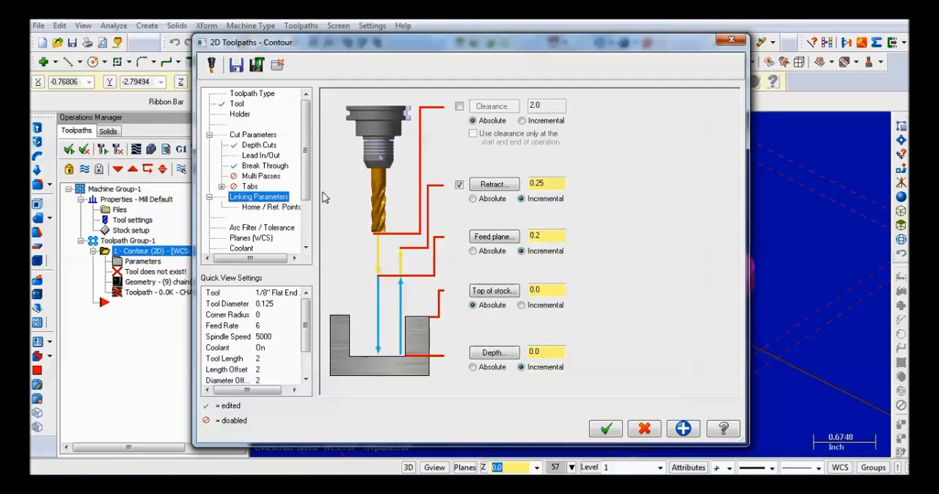
pyautogui.click(472, 199)
pyautogui.click(473, 250)
pyautogui.click(472, 366)
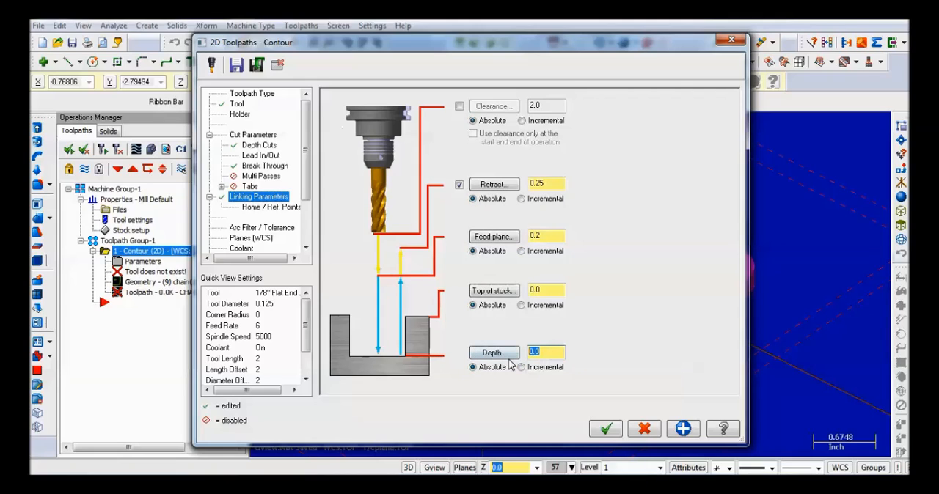
pyautogui.write('-.25')
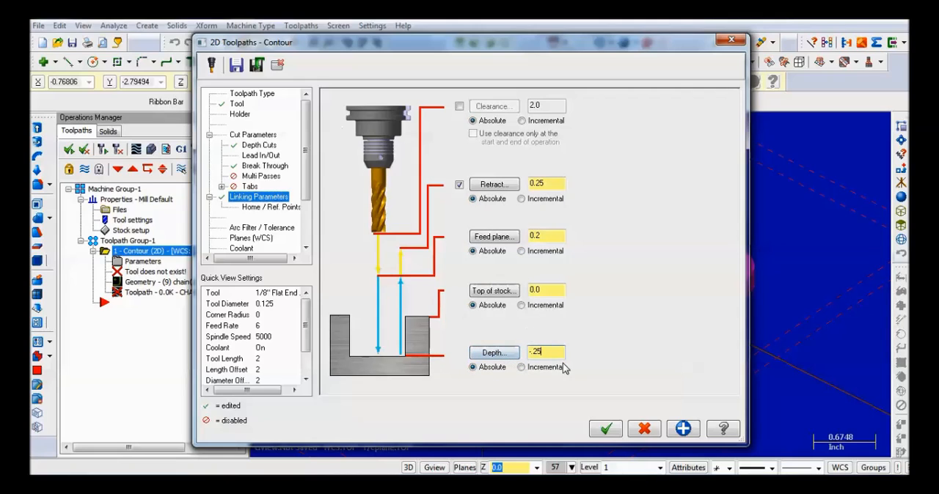
pyautogui.click(604, 430)
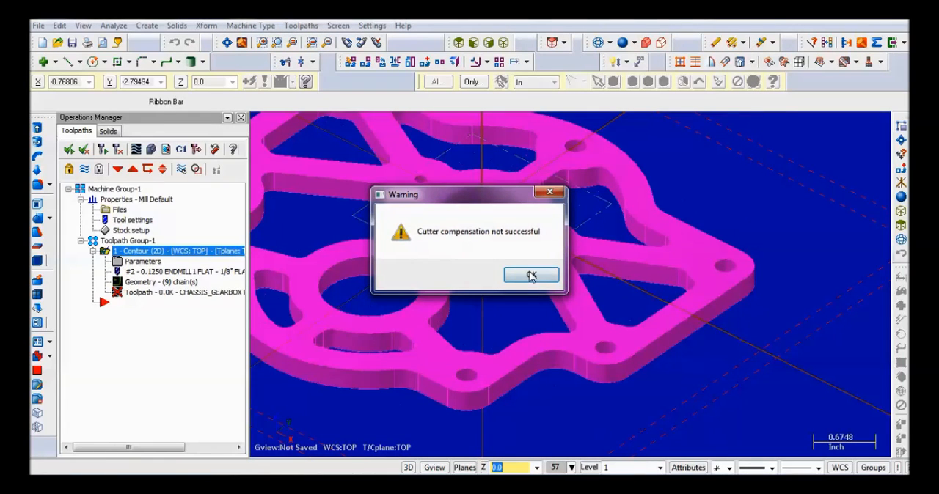
# - Acknowledge the toolpath generation warnings and save the contour operation
pyautogui.click(531, 276)
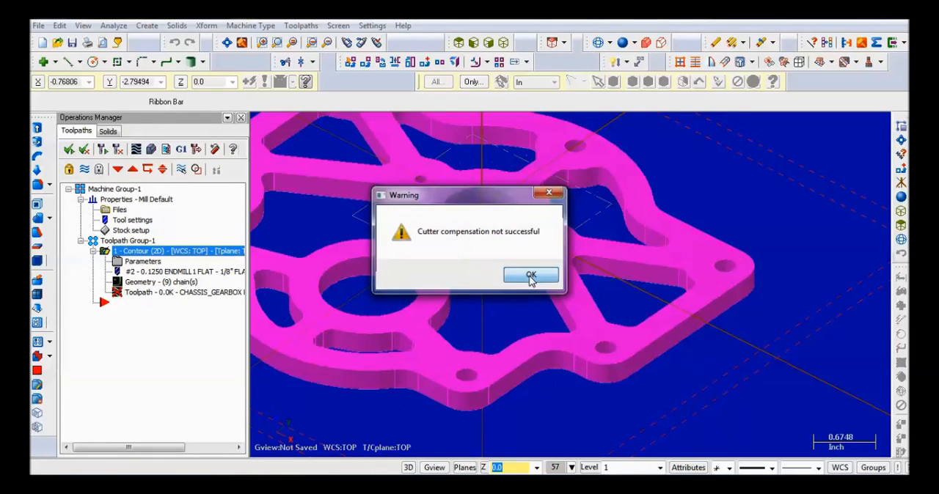
pyautogui.click(531, 276)
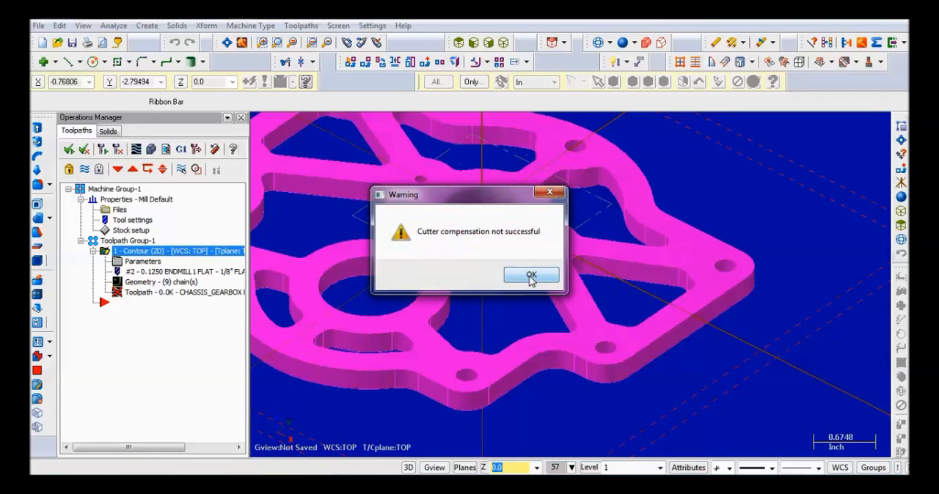
pyautogui.click(531, 276)
pyautogui.click(531, 276)
pyautogui.click(531, 276)
pyautogui.click(531, 278)
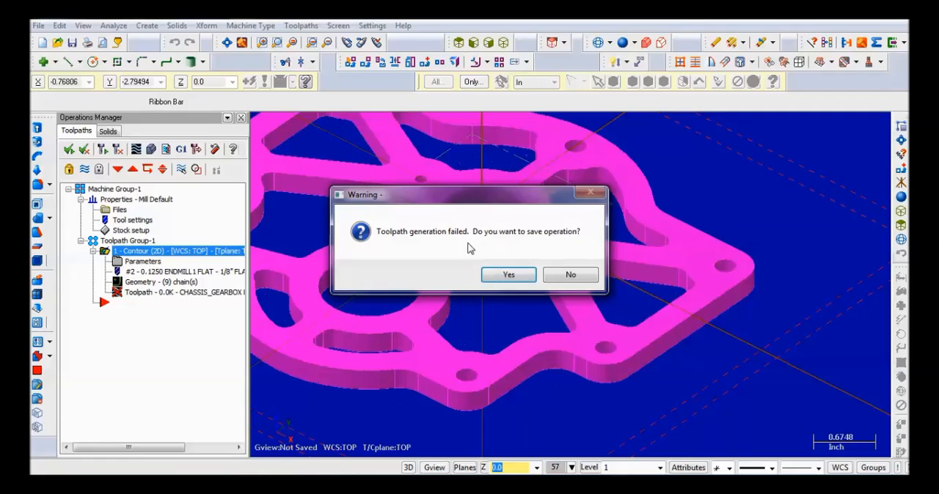
pyautogui.click(518, 276)
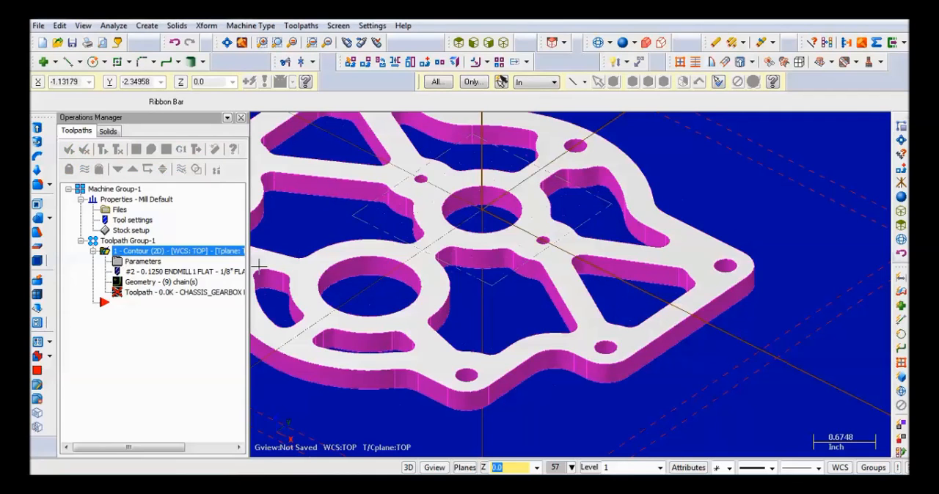
# - Turn off entering and exiting at the midpoint in closed contours for the contour, and regenerate the toolpath
pyautogui.click(140, 261)
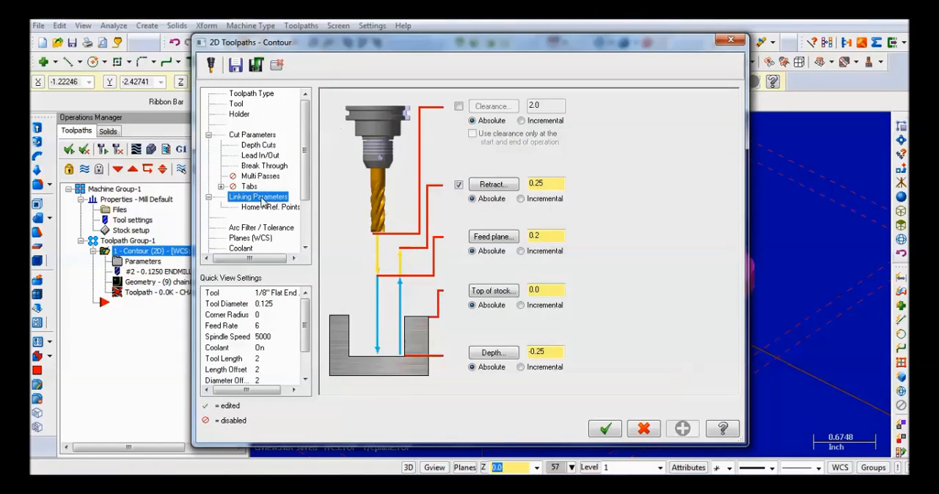
pyautogui.click(260, 156)
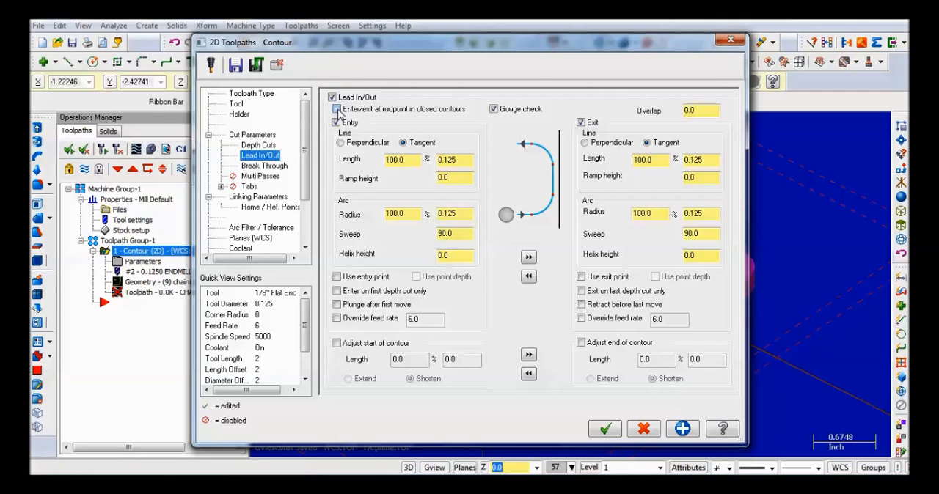
pyautogui.click(603, 430)
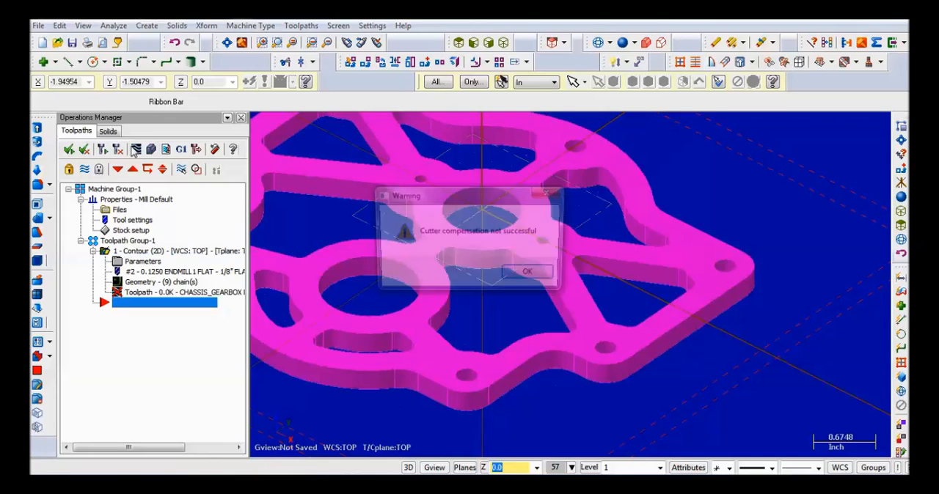
pyautogui.click(509, 281)
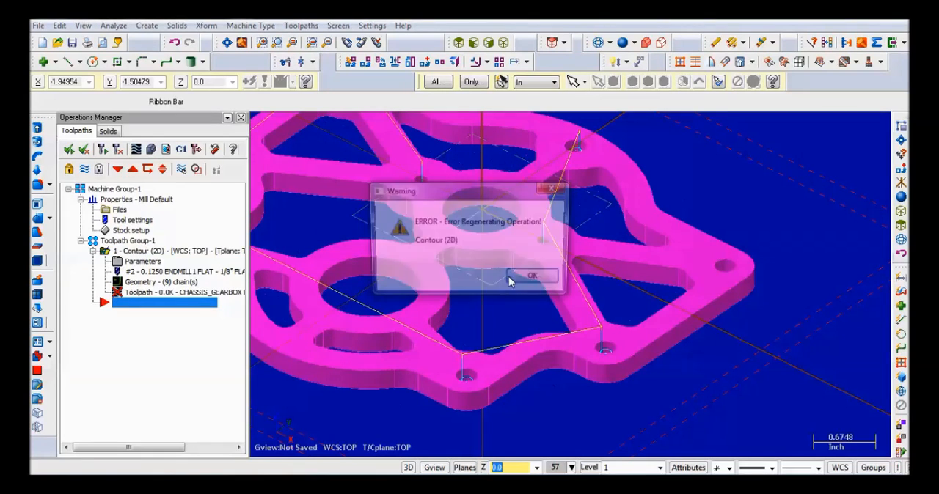
pyautogui.click(511, 280)
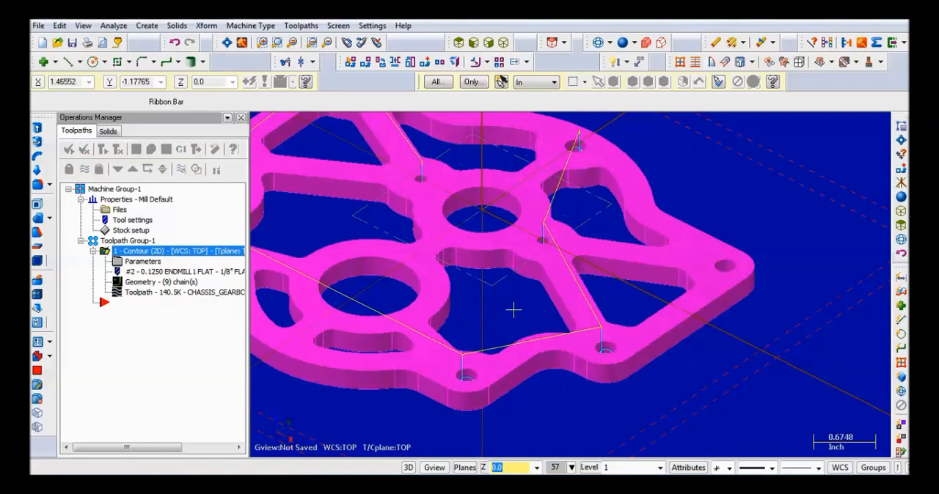
# - Turn off Lead In/Out for the contour operation and regenerate the toolpath
pyautogui.scroll(-3, 514, 310)
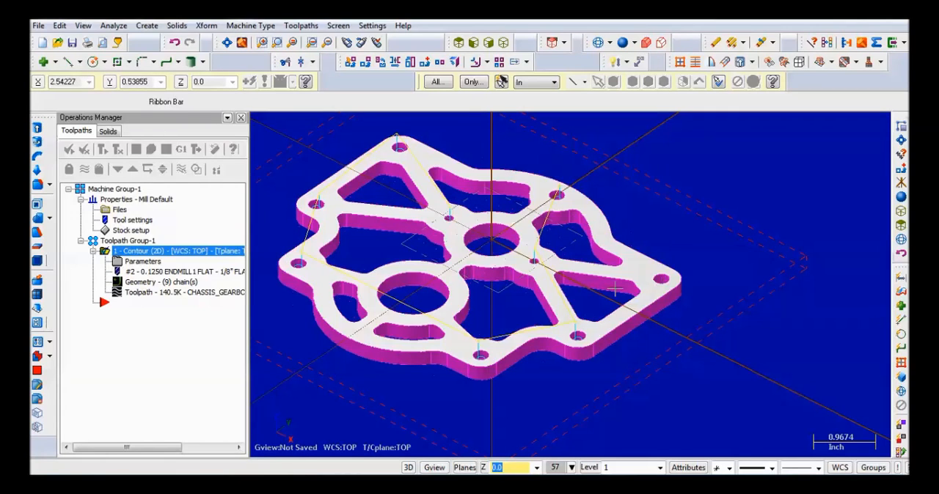
pyautogui.click(143, 263)
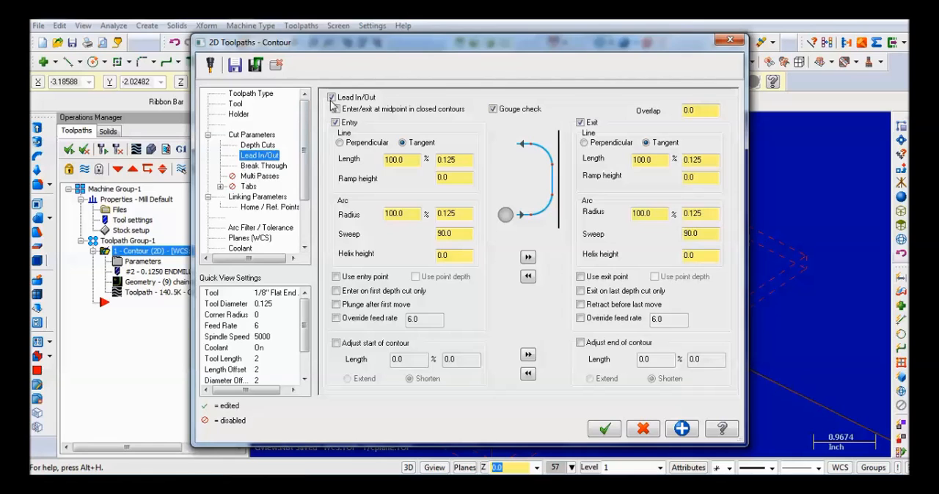
pyautogui.click(330, 98)
pyautogui.click(613, 432)
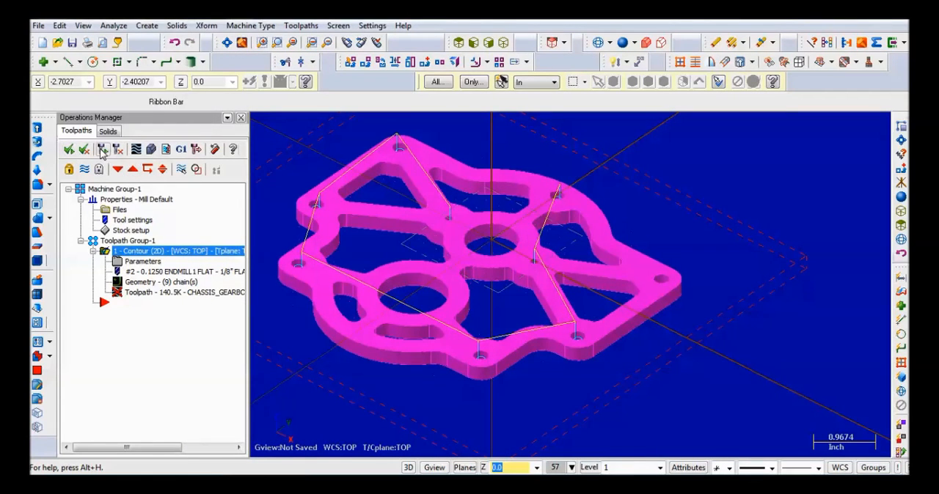
pyautogui.click(107, 150)
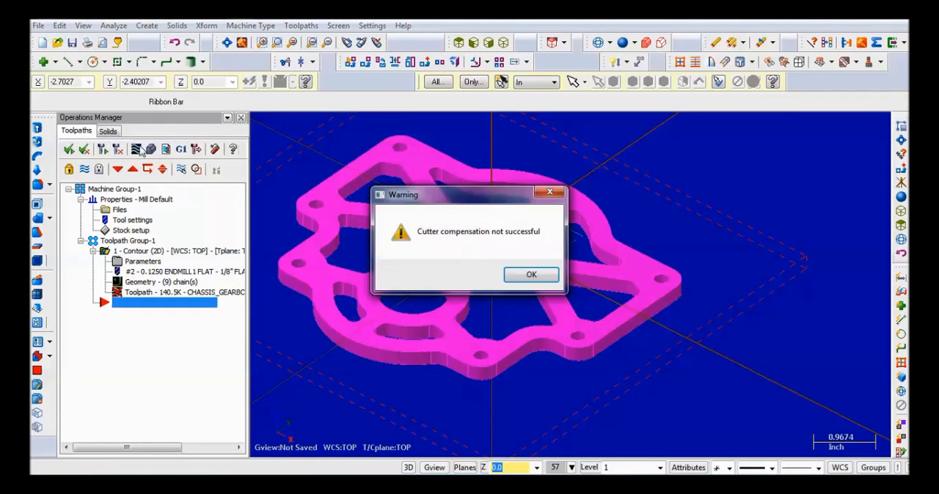
pyautogui.click(531, 274)
pyautogui.click(537, 278)
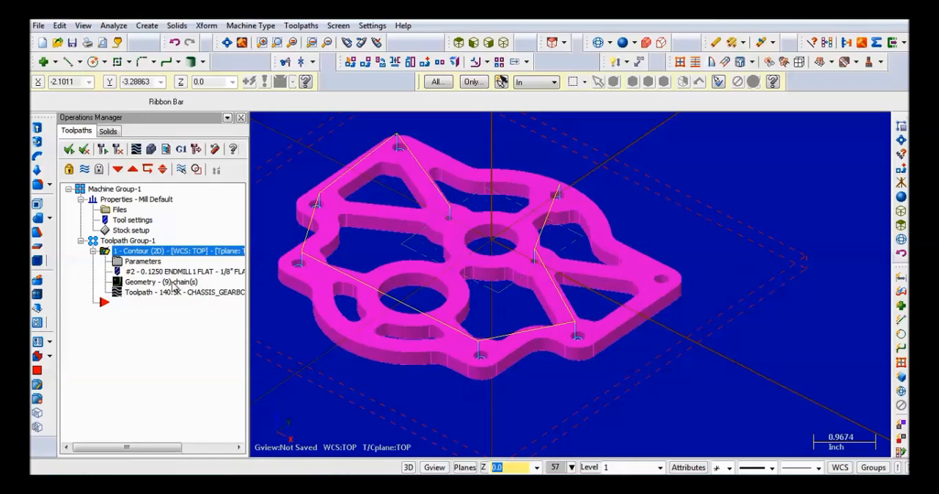
# - Delete Chain 7 from the contour operation's geometry and regenerate the toolpath
pyautogui.click(146, 282)
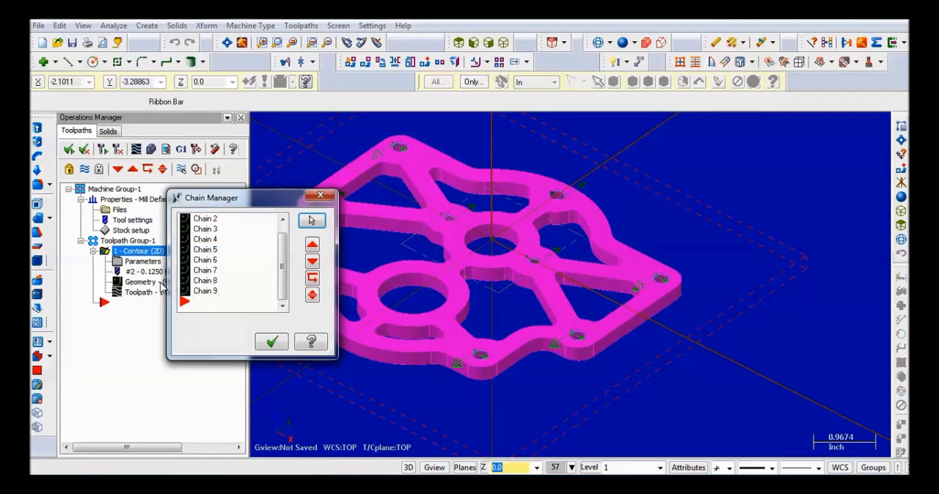
pyautogui.rightClick(207, 277)
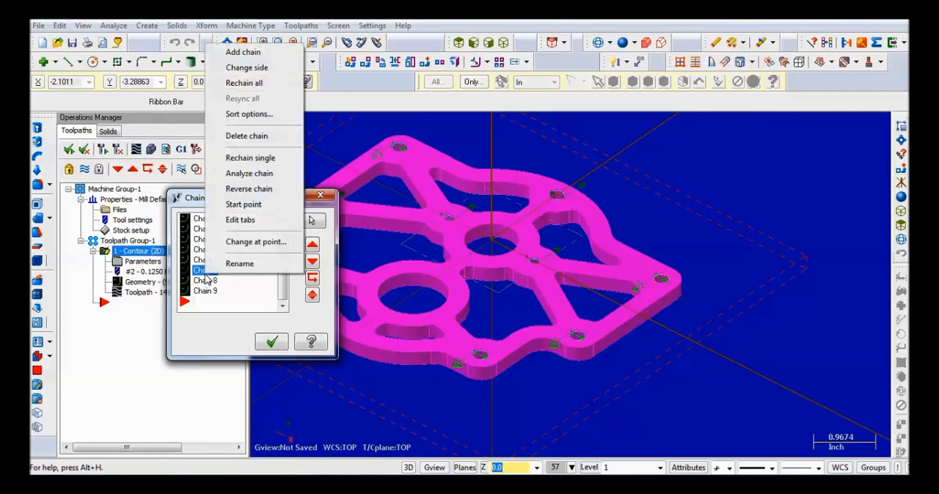
pyautogui.click(246, 136)
pyautogui.click(271, 341)
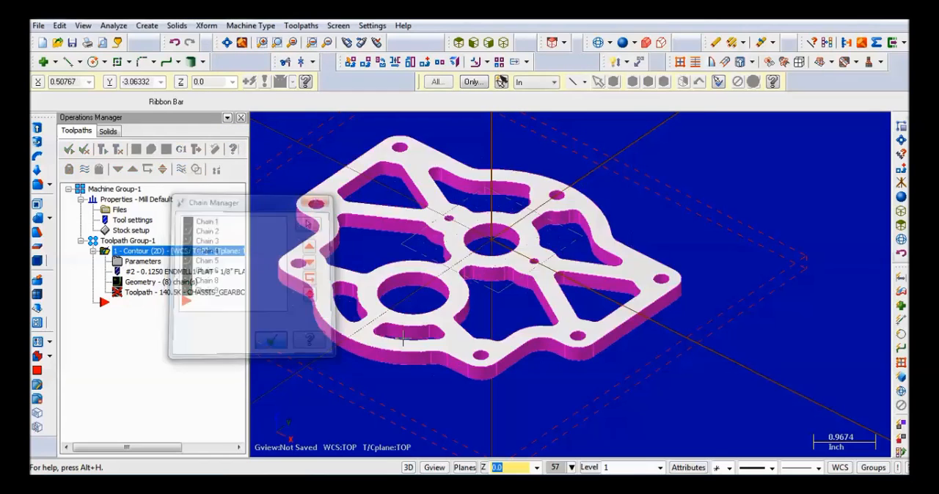
pyautogui.scroll(2, 455, 328)
pyautogui.scroll(-1, 454, 328)
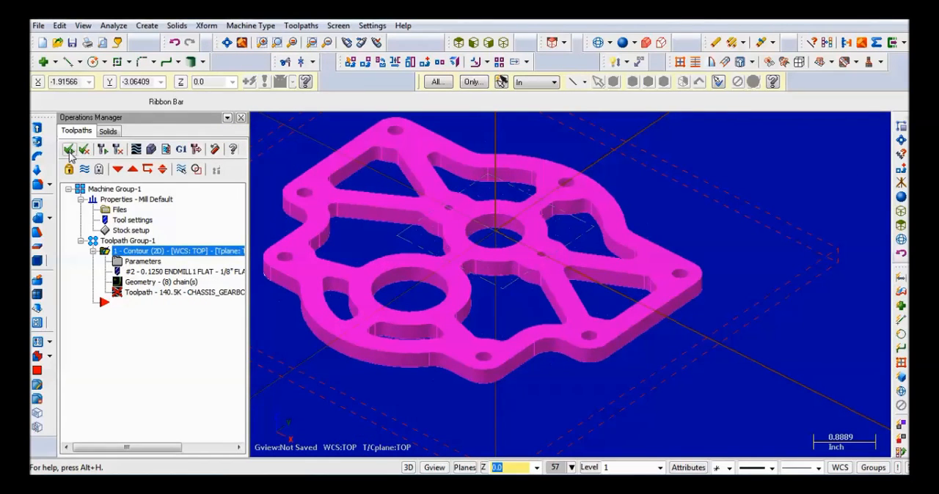
pyautogui.click(100, 149)
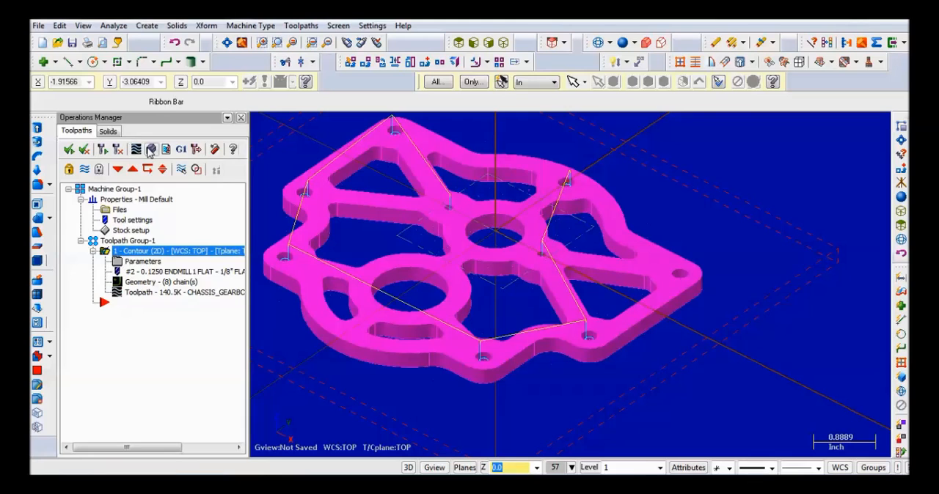
# - Add the missing corner hole's top edge as a chain to the contour geometry, reverse its direction, and regenerate the toolpath
pyautogui.scroll(3, 669, 282)
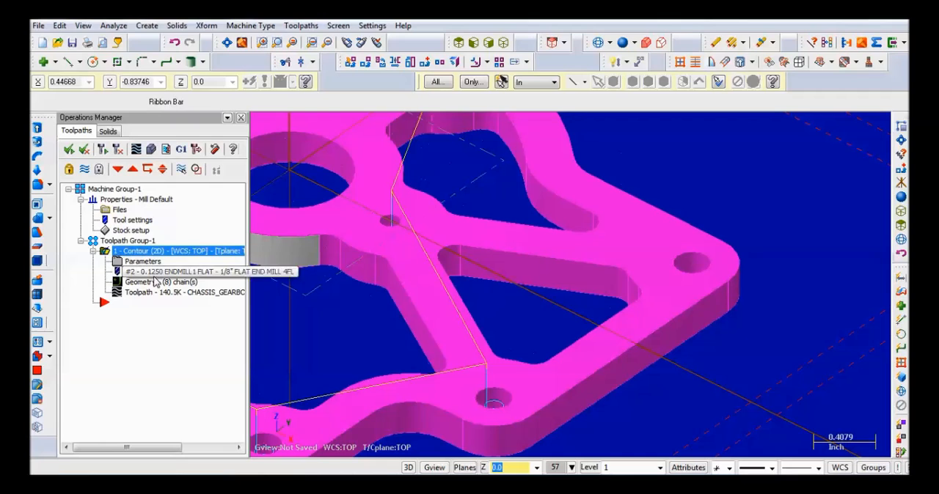
pyautogui.click(144, 283)
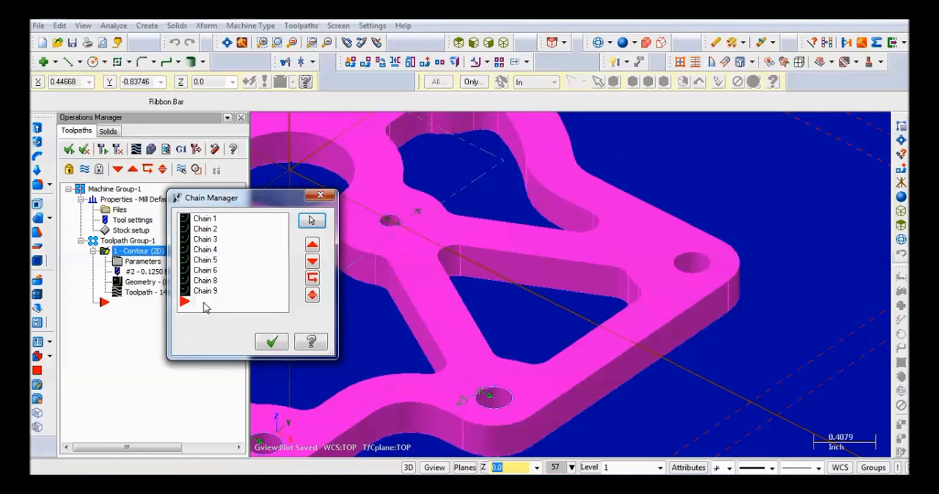
pyautogui.rightClick(207, 302)
pyautogui.click(243, 78)
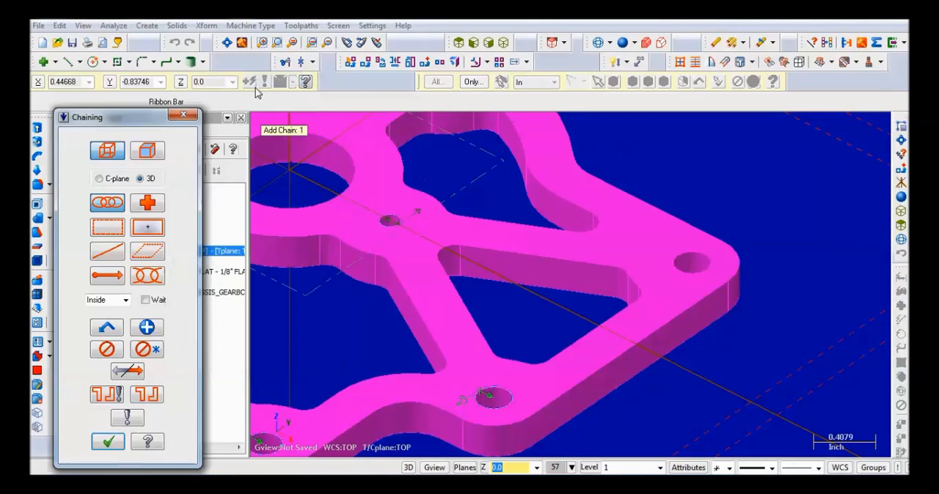
pyautogui.click(691, 259)
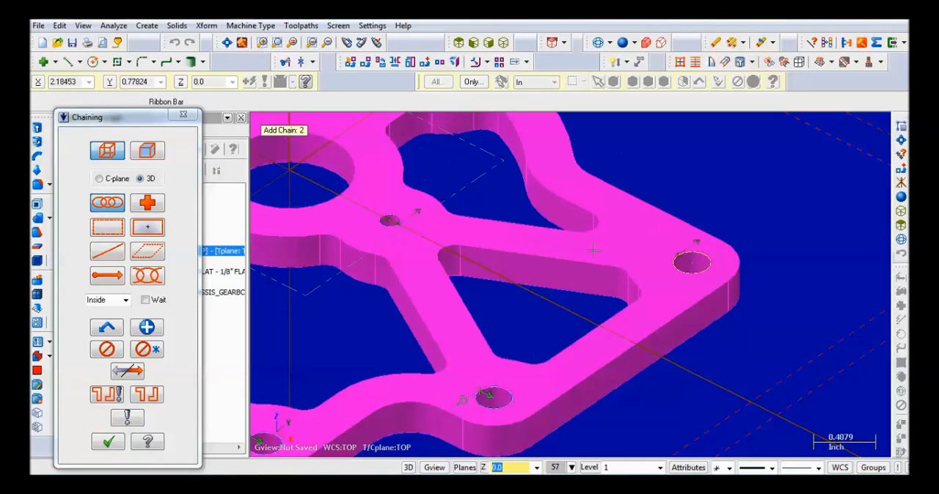
pyautogui.click(126, 371)
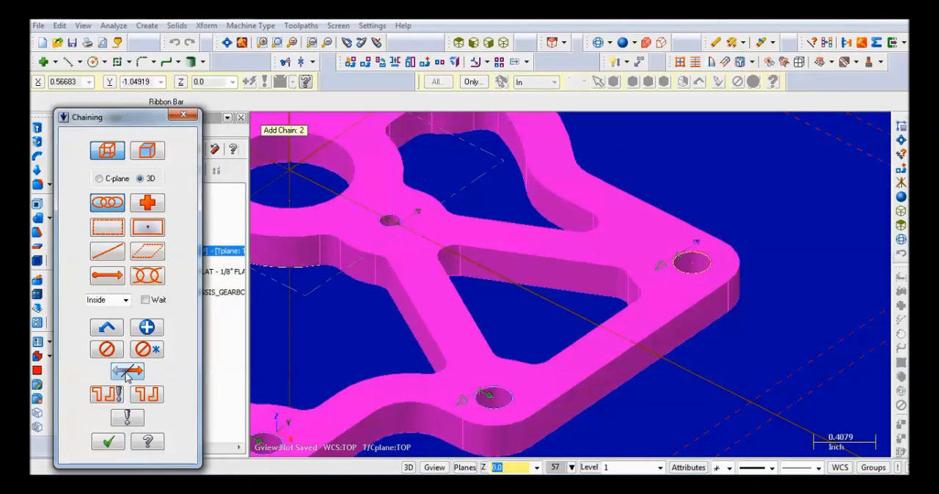
pyautogui.scroll(-1, 603, 343)
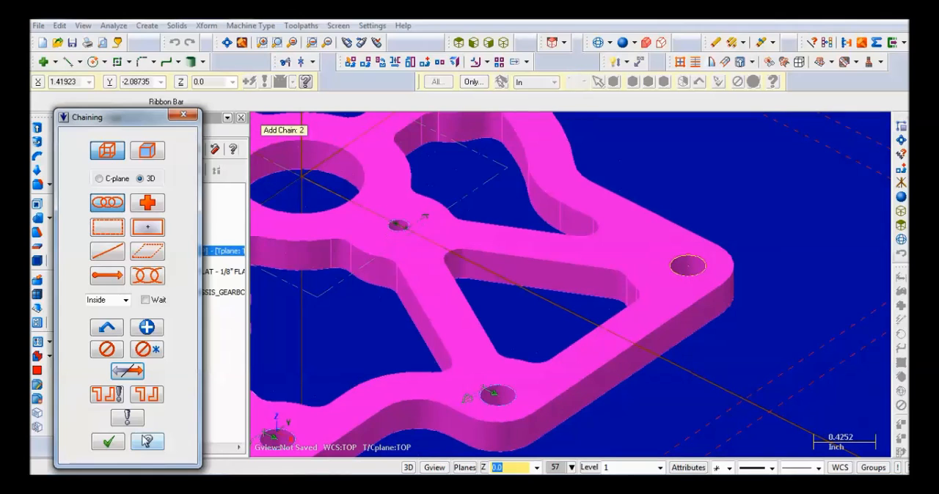
pyautogui.click(110, 442)
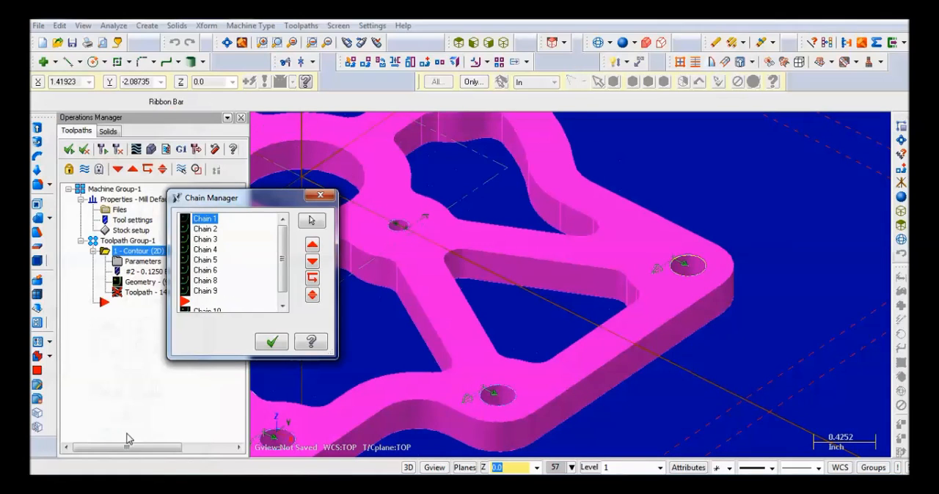
pyautogui.click(270, 341)
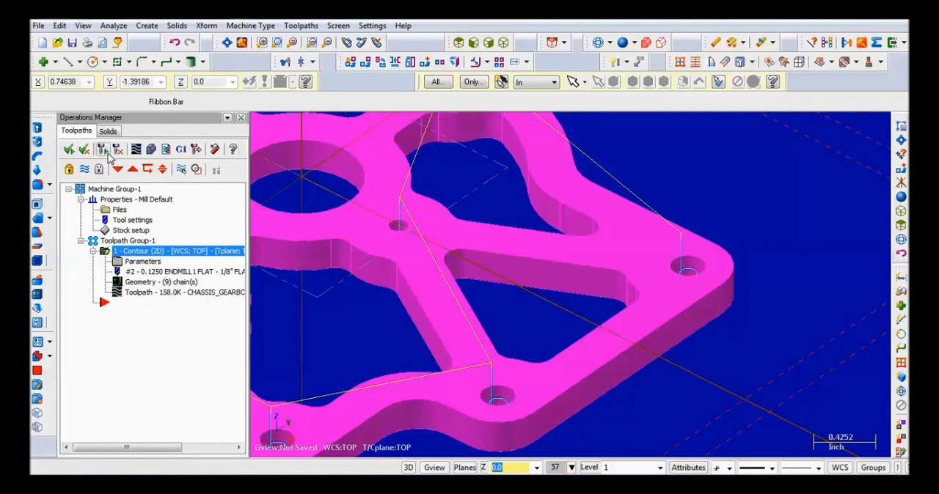
# - Backplot the contour toolpath through the holes with the part in wireframe, and return the part to shaded display
pyautogui.scroll(-5, 391, 153)
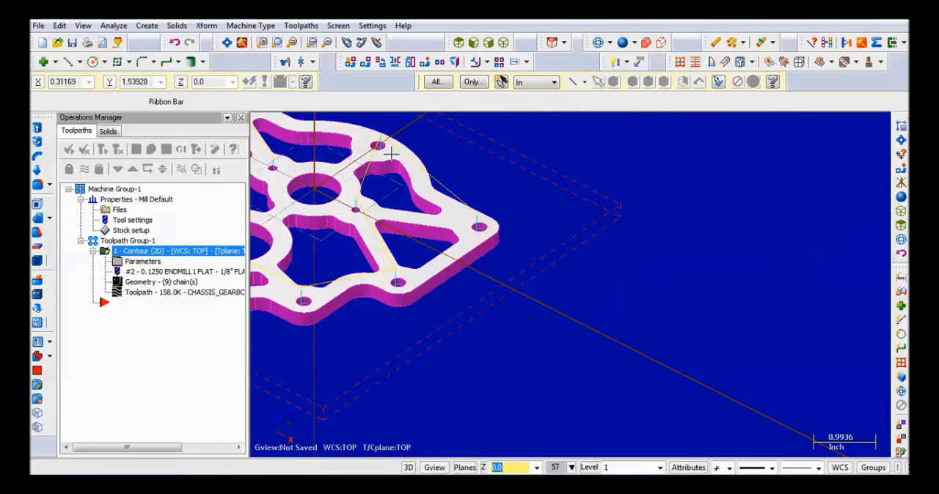
pyautogui.click(227, 42)
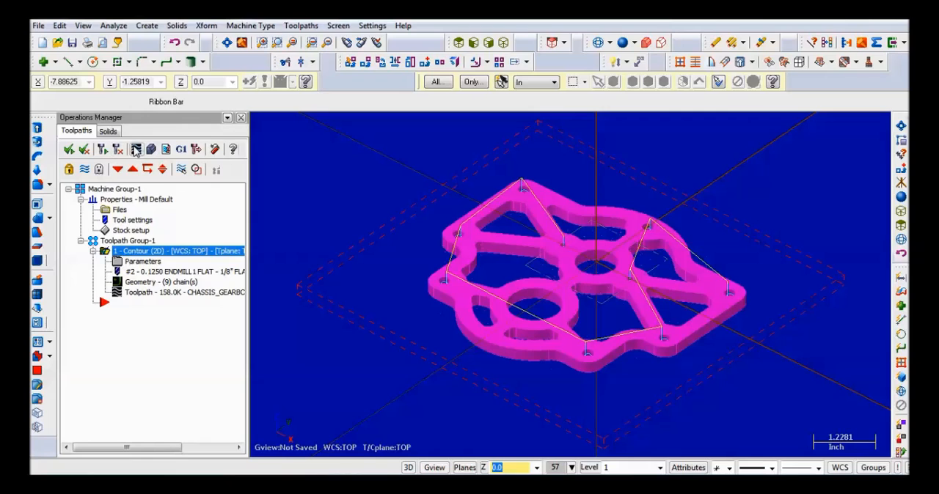
pyautogui.click(120, 150)
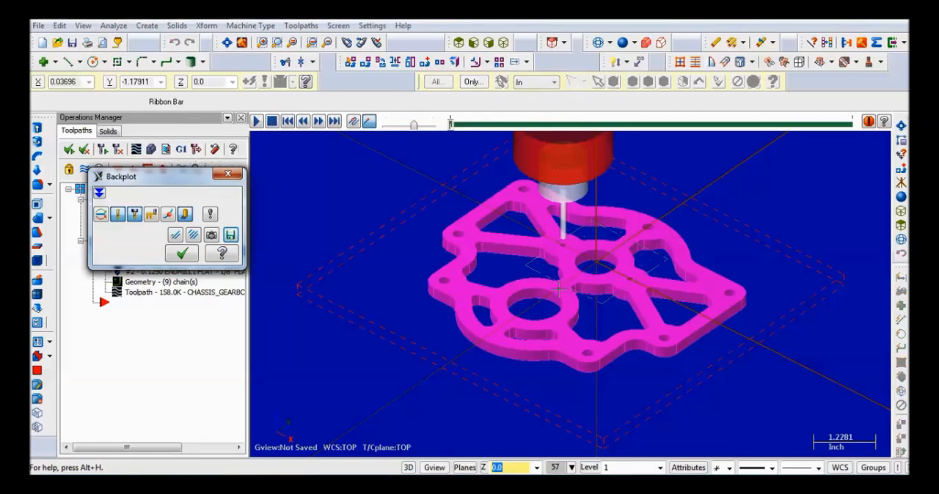
pyautogui.moveTo(567, 289); pyautogui.dragTo(565, 257, button='middle')
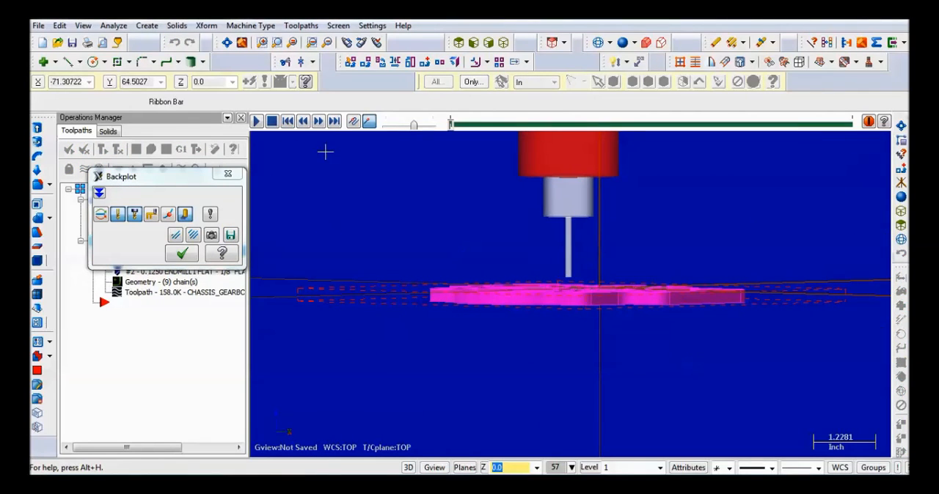
pyautogui.click(599, 42)
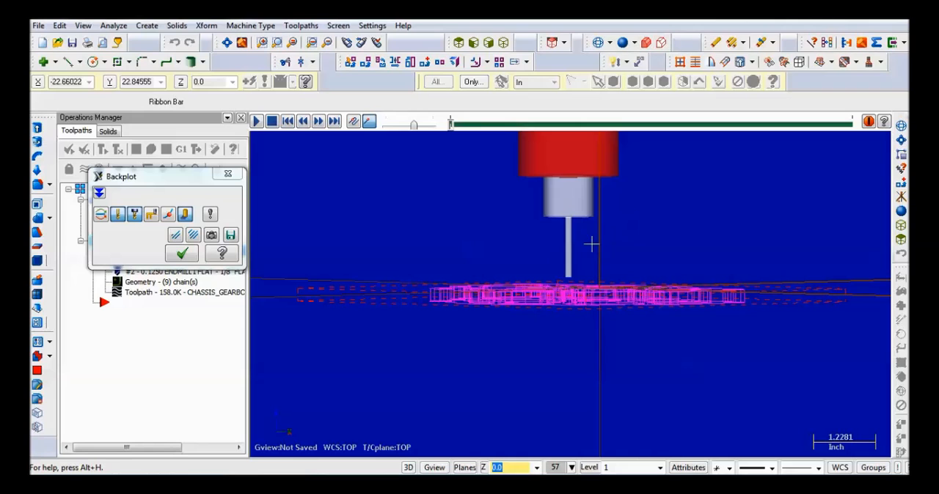
pyautogui.scroll(6, 582, 261)
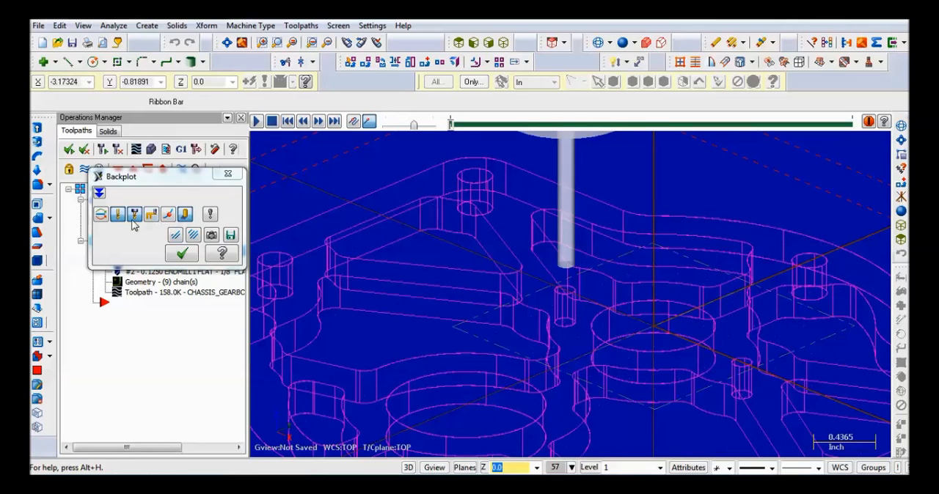
pyautogui.click(255, 121)
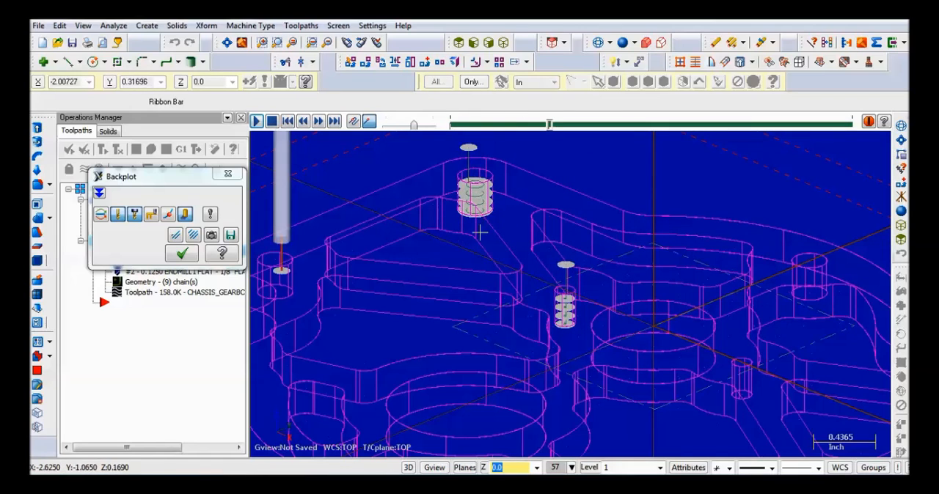
pyautogui.scroll(-2, 473, 242)
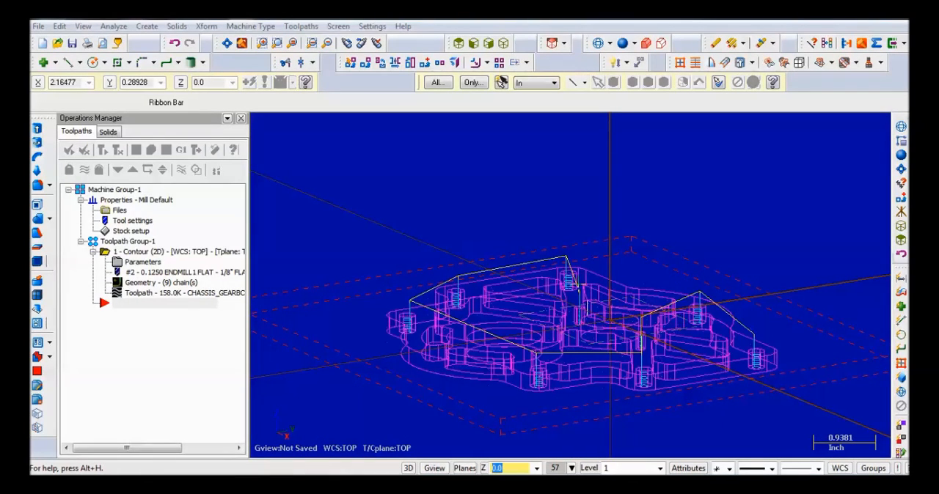
pyautogui.moveTo(575, 245); pyautogui.dragTo(575, 266, button='middle')
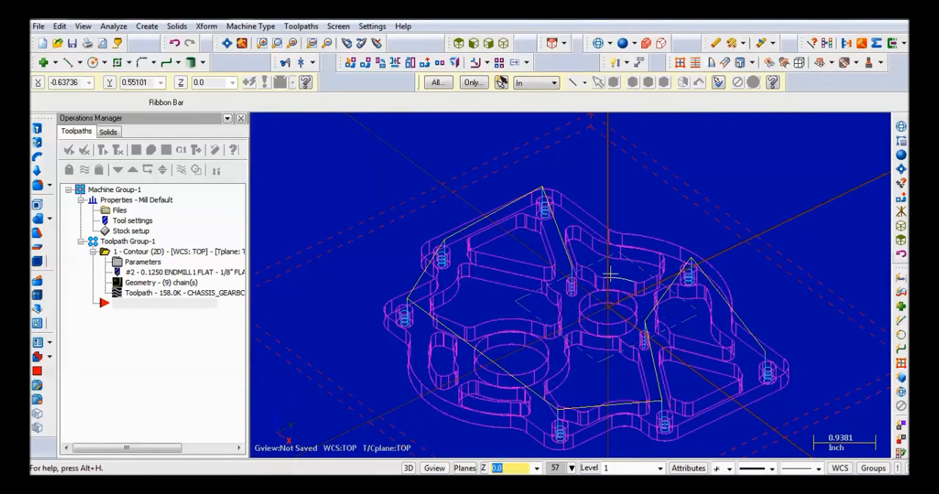
pyautogui.click(621, 44)
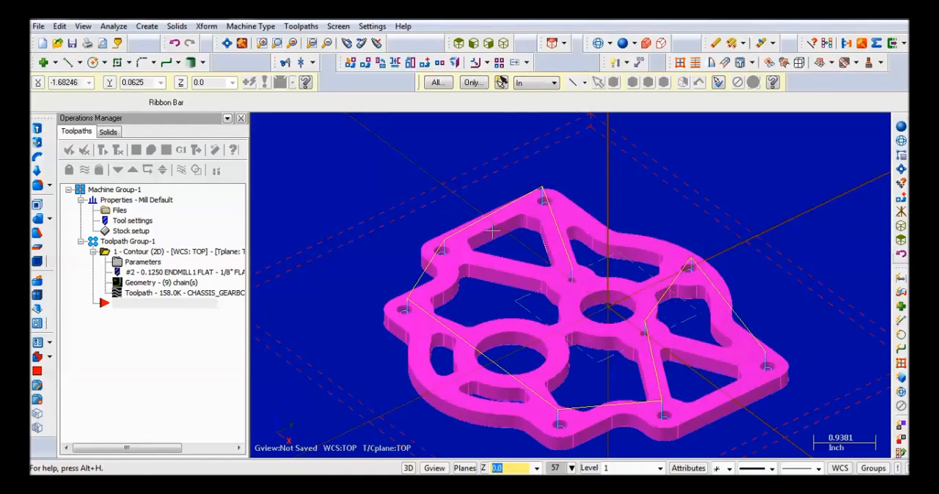
# - Start a second contour toolpath and chain the top edges of the plate's triangular, slotted and irregular internal cutouts
pyautogui.click(306, 28)
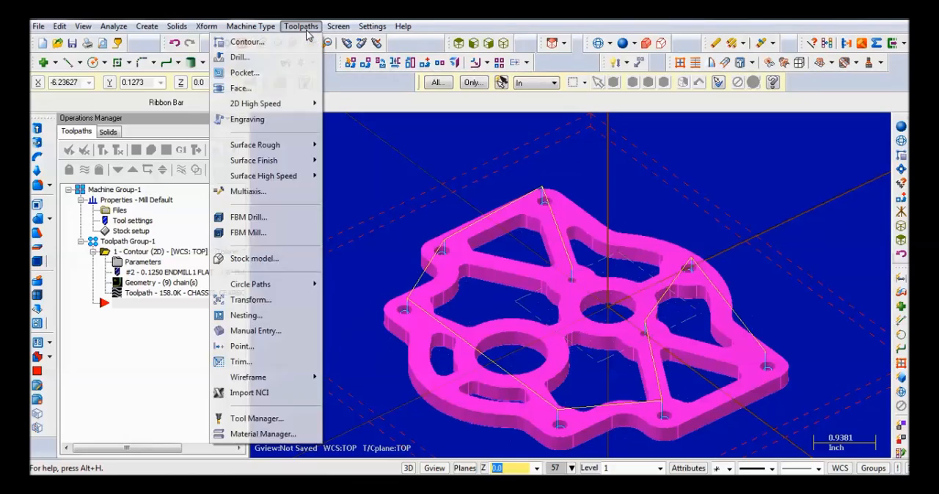
pyautogui.click(291, 43)
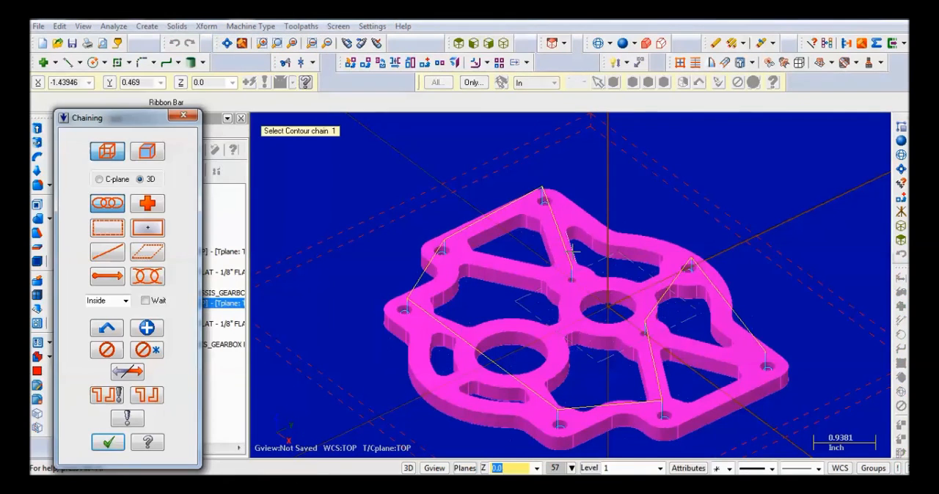
pyautogui.scroll(4, 565, 250)
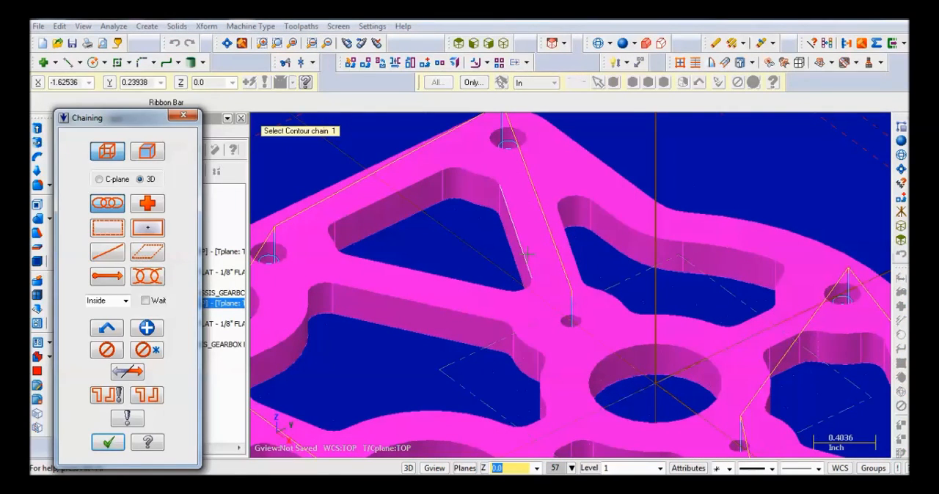
pyautogui.click(526, 254)
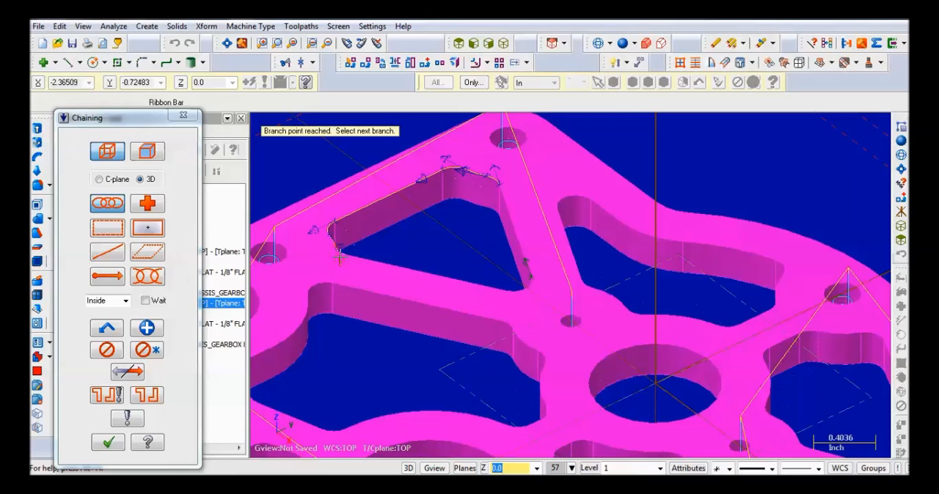
pyautogui.scroll(4, 336, 251)
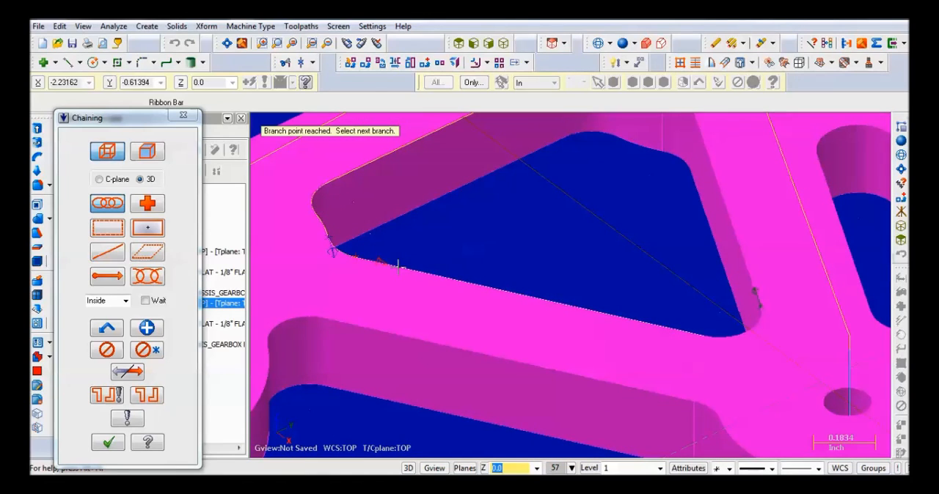
pyautogui.scroll(-4, 724, 338)
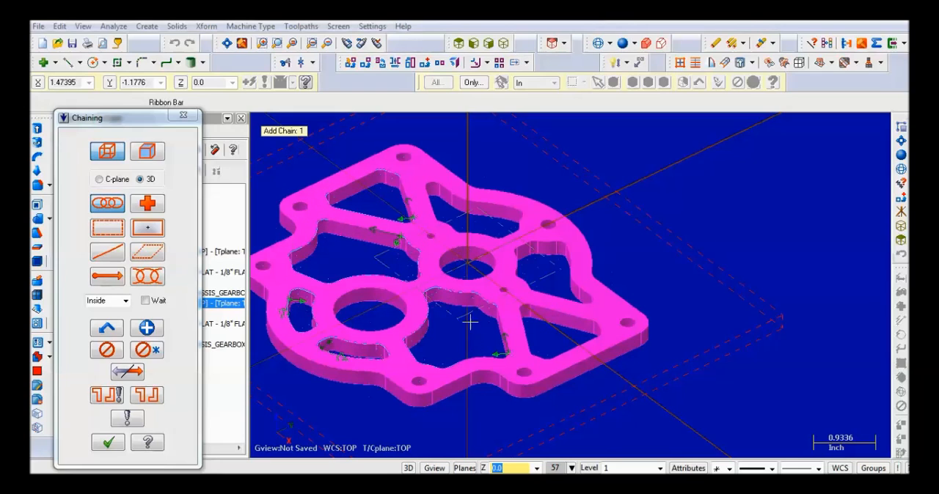
# - Restrict chaining to the C-plane and set the planes to Top relative to WCS
pyautogui.moveTo(470, 322); pyautogui.dragTo(379, 259, button='middle')
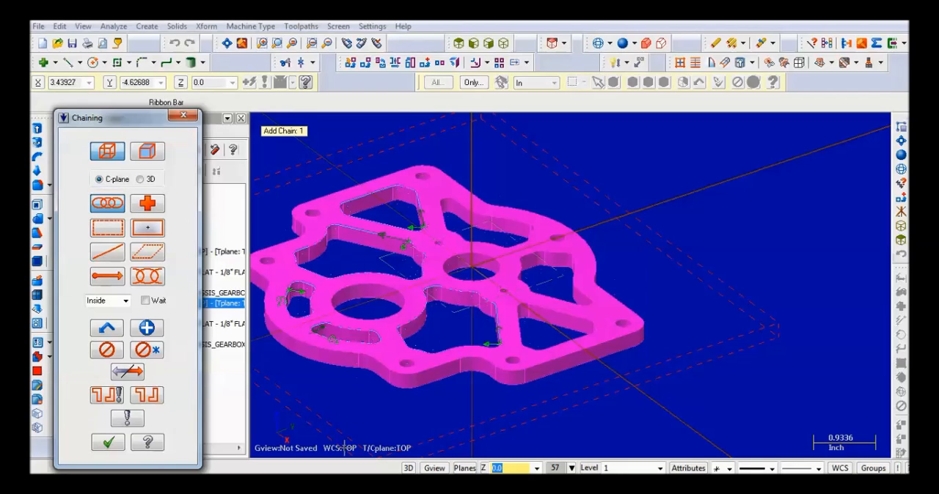
pyautogui.click(563, 43)
pyautogui.click(581, 65)
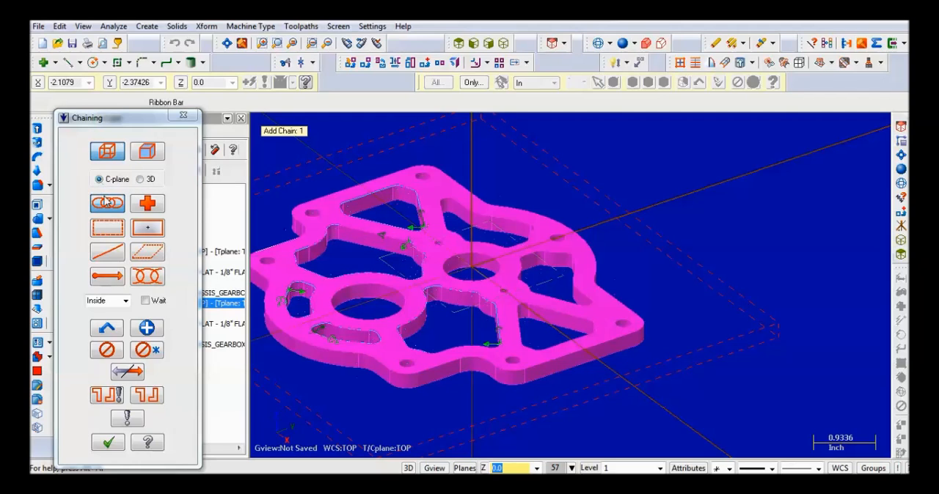
pyautogui.click(141, 233)
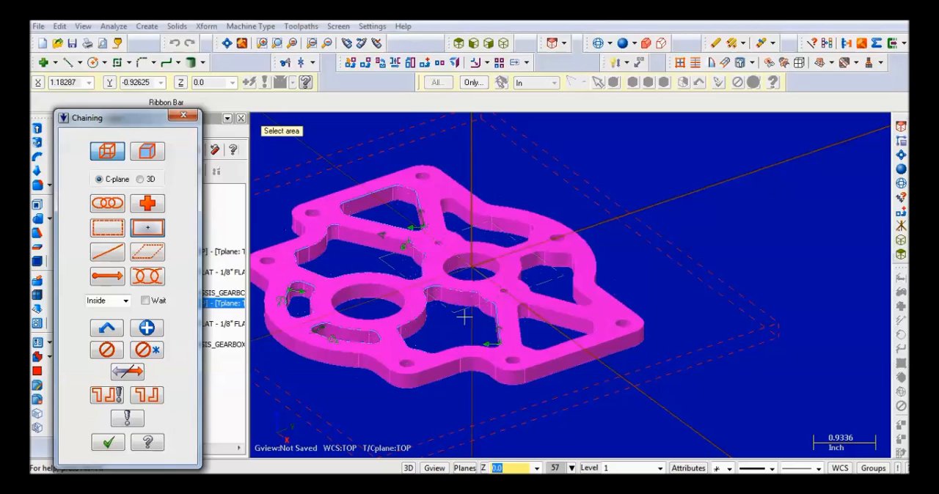
pyautogui.click(530, 323)
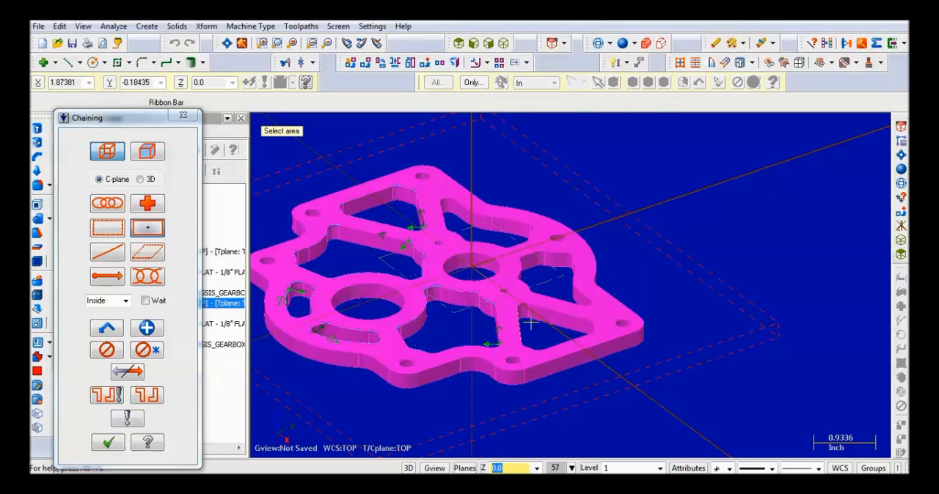
pyautogui.scroll(5, 551, 321)
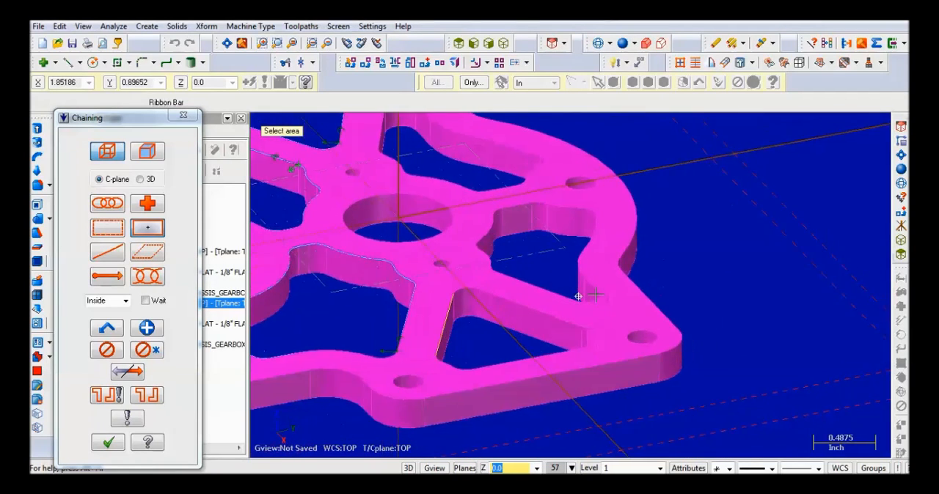
pyautogui.scroll(4, 499, 308)
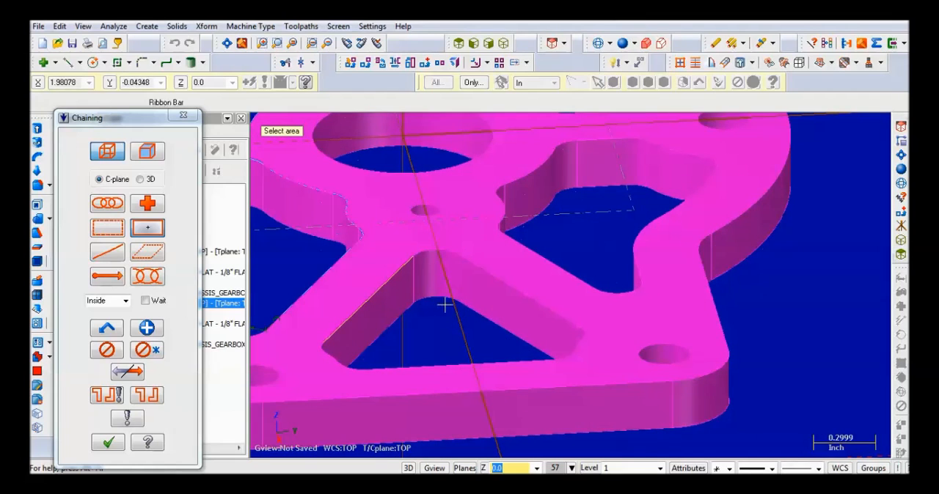
pyautogui.scroll(-2, 500, 268)
pyautogui.scroll(-2, 583, 294)
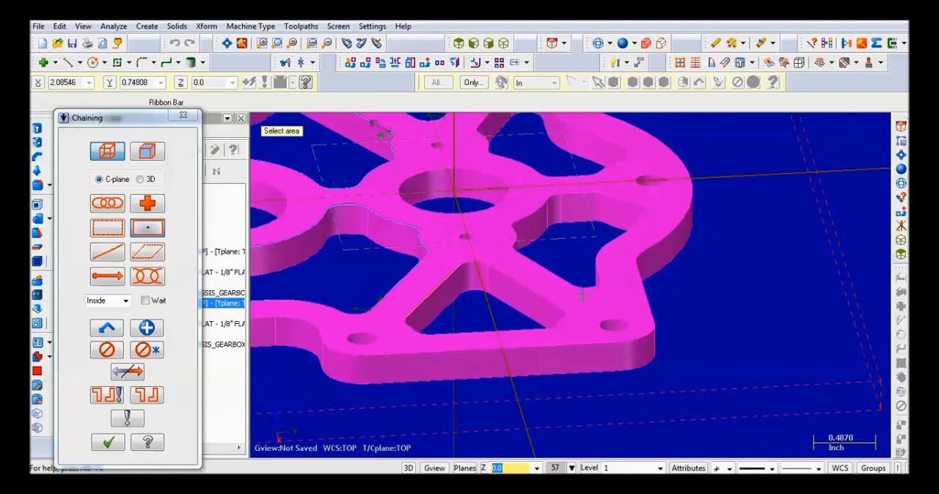
pyautogui.moveTo(586, 274); pyautogui.dragTo(538, 285, button='middle')
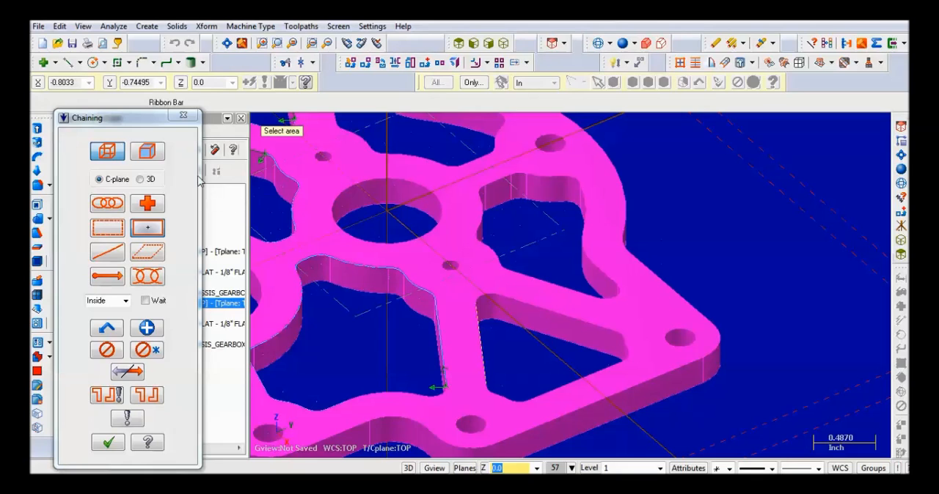
pyautogui.click(184, 115)
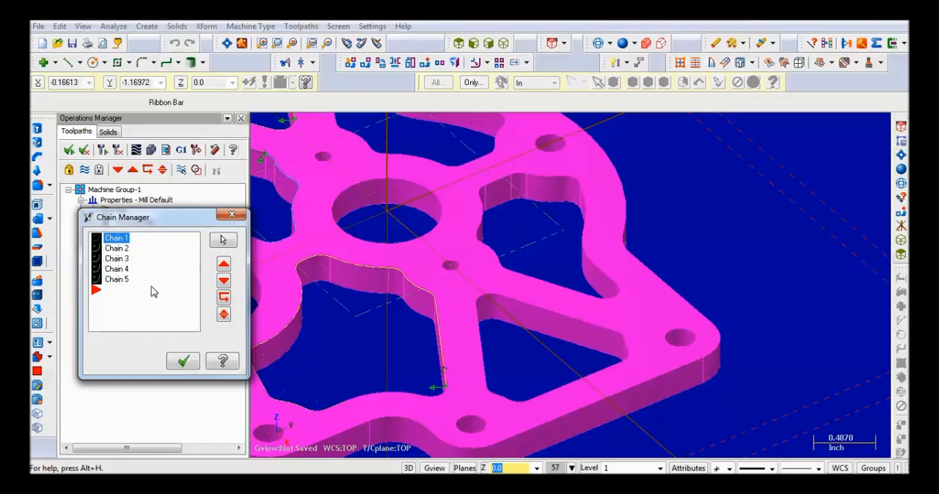
pyautogui.rightClick(146, 300)
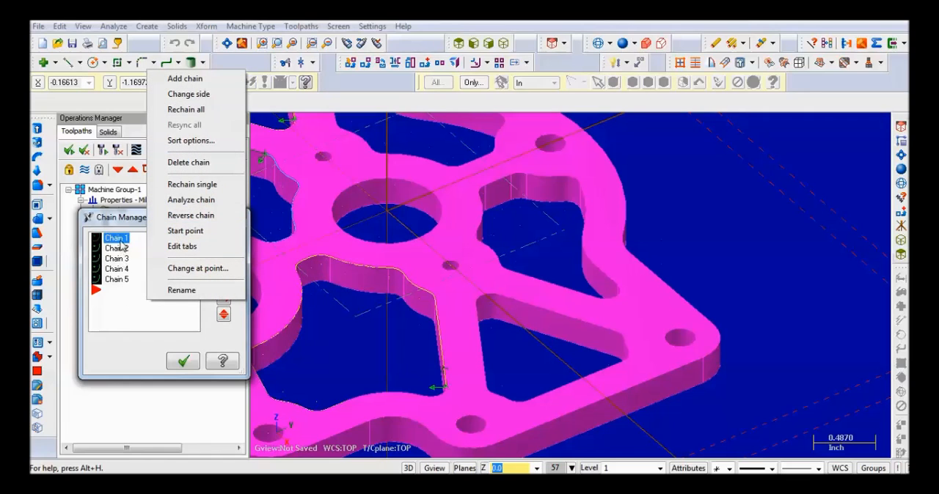
pyautogui.click(258, 214)
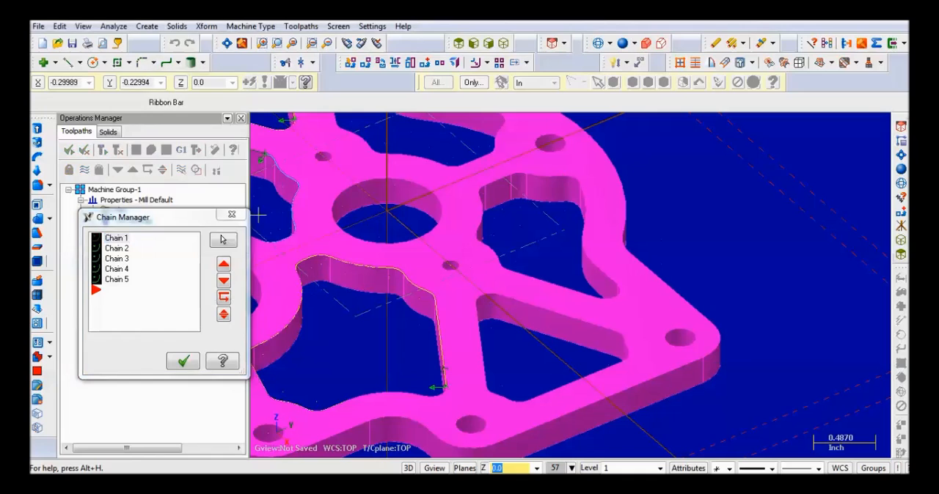
pyautogui.click(231, 214)
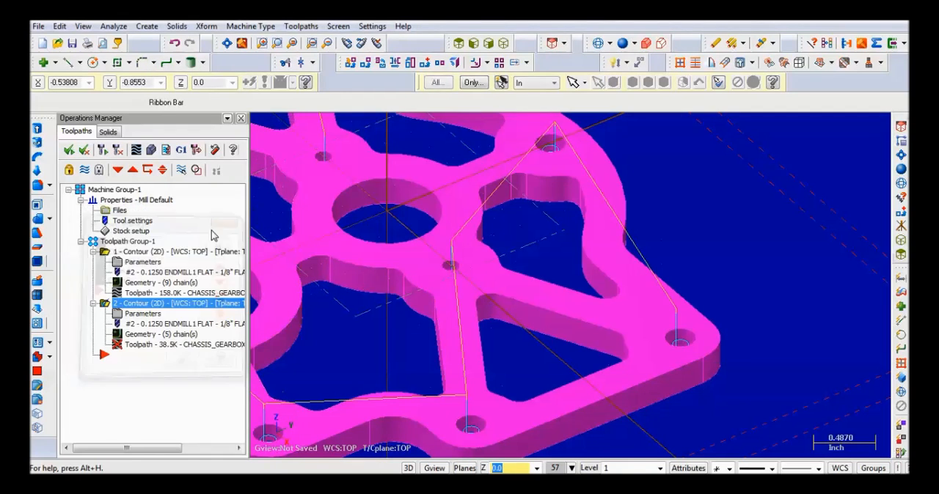
# - Add the top edge of the unchained triangular cutout between the two corner holes to the second contour's geometry
pyautogui.click(145, 336)
pyautogui.rightClick(143, 313)
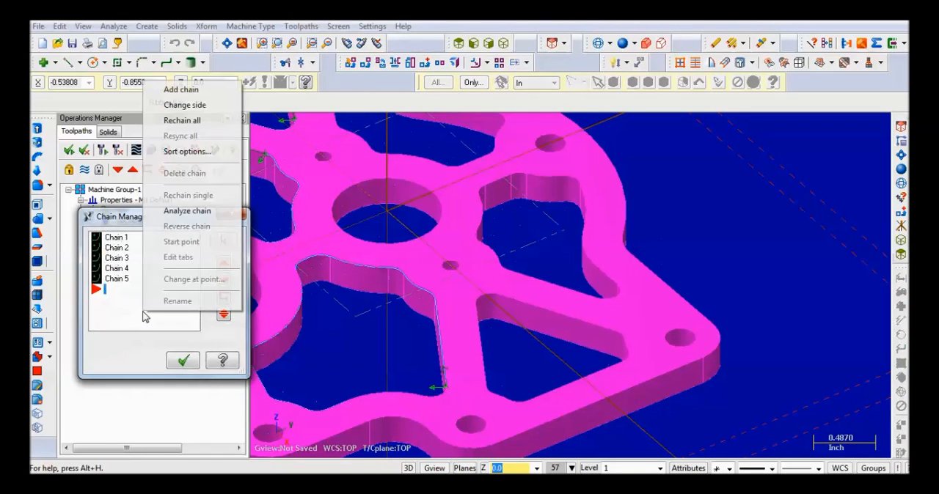
pyautogui.click(181, 89)
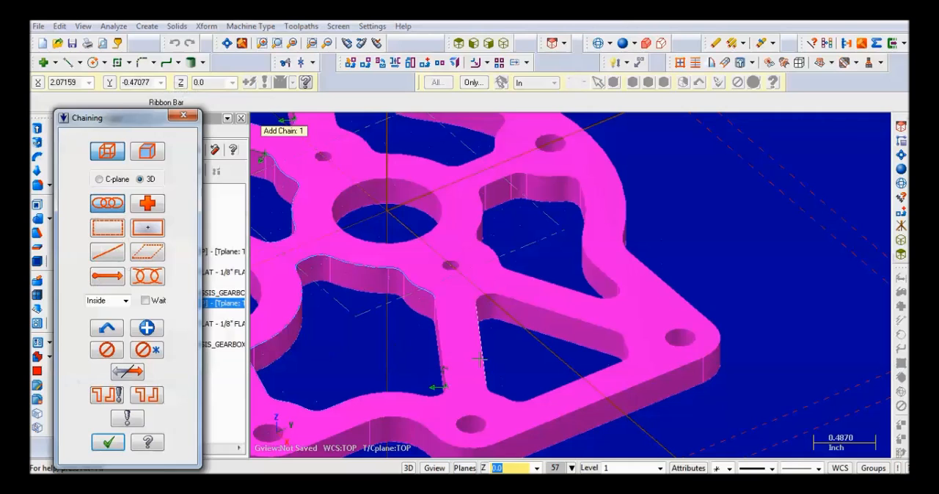
pyautogui.click(596, 325)
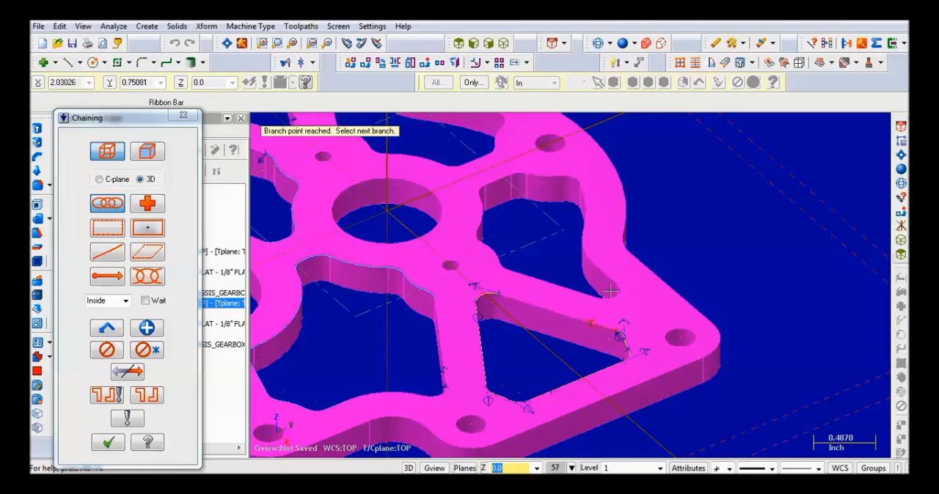
pyautogui.scroll(2, 619, 336)
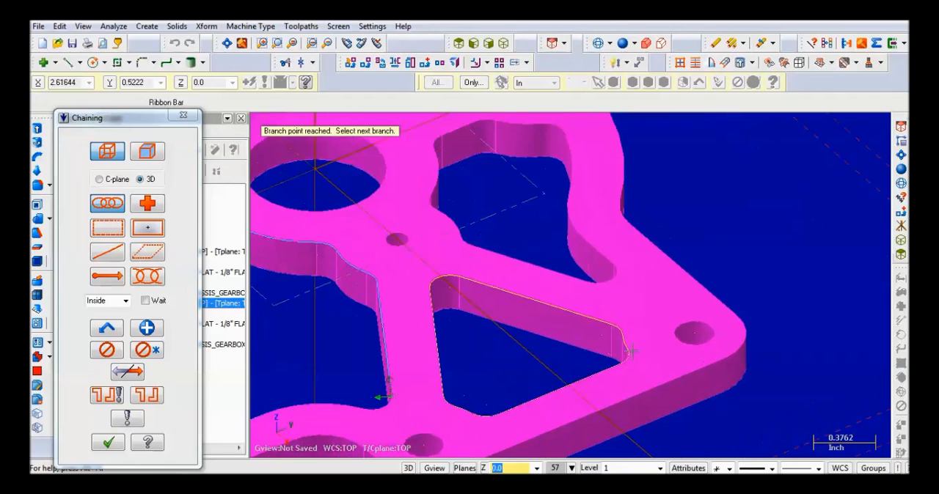
pyautogui.click(632, 318)
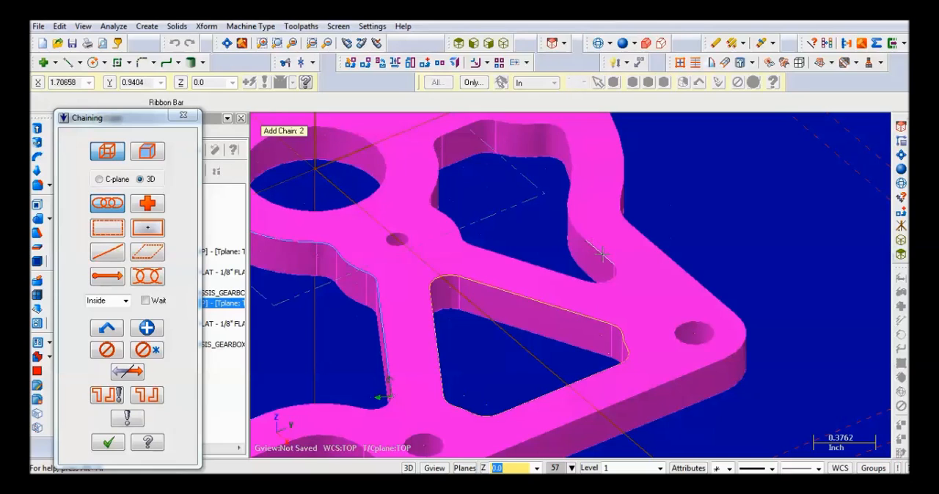
# - Chain the top edge of the irregular cutout beside the triangular one, following its branches around to close the loop
pyautogui.click(570, 222)
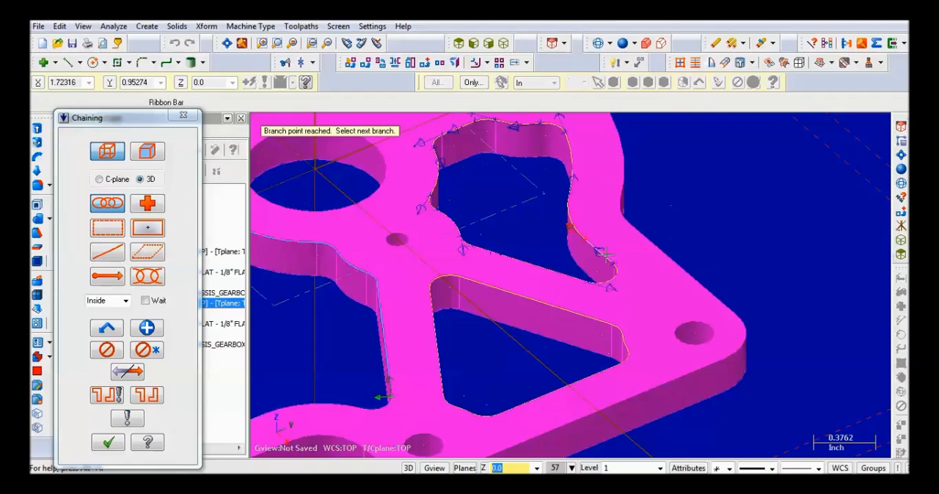
pyautogui.scroll(-4, 602, 253)
pyautogui.scroll(2, 516, 154)
pyautogui.scroll(-2, 515, 154)
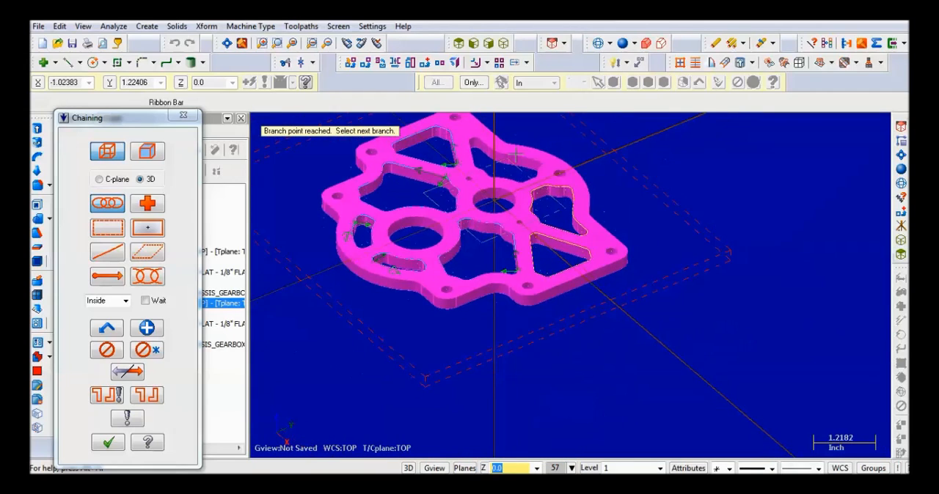
# - Chain the top edge of the remaining curved cutout between the large bore and the plate's outer arc, and accept the added chains
pyautogui.scroll(2, 515, 151)
pyautogui.scroll(2, 513, 140)
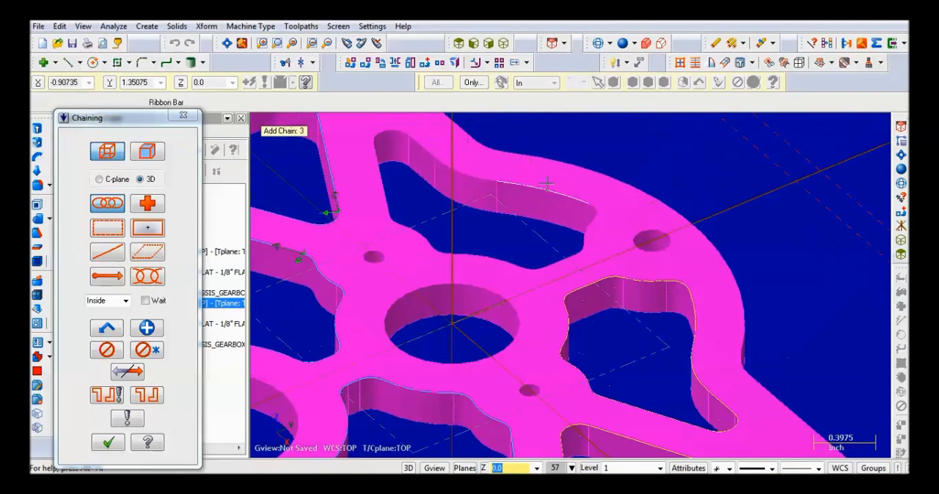
pyautogui.click(574, 197)
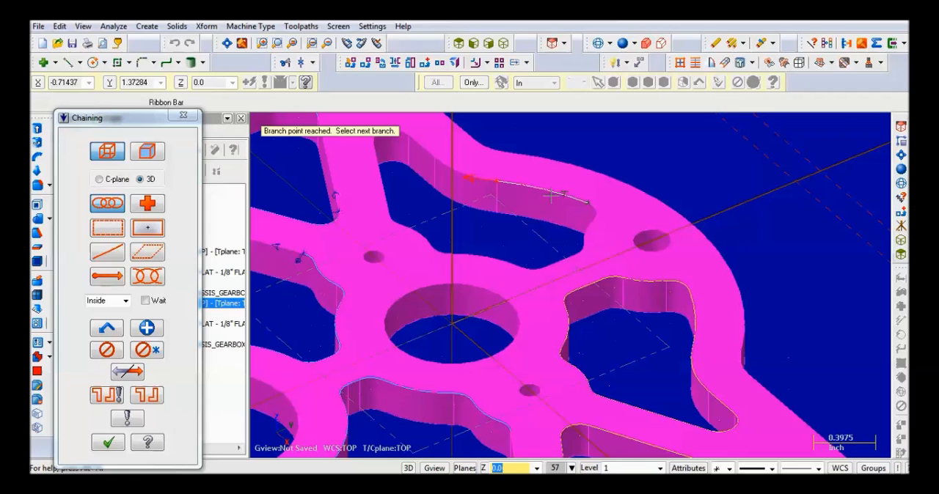
pyautogui.click(491, 184)
pyautogui.click(562, 275)
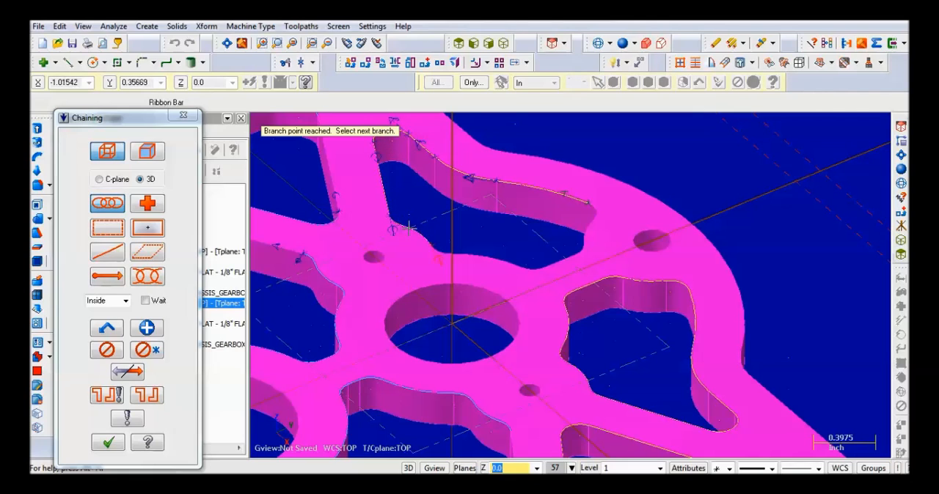
pyautogui.click(434, 250)
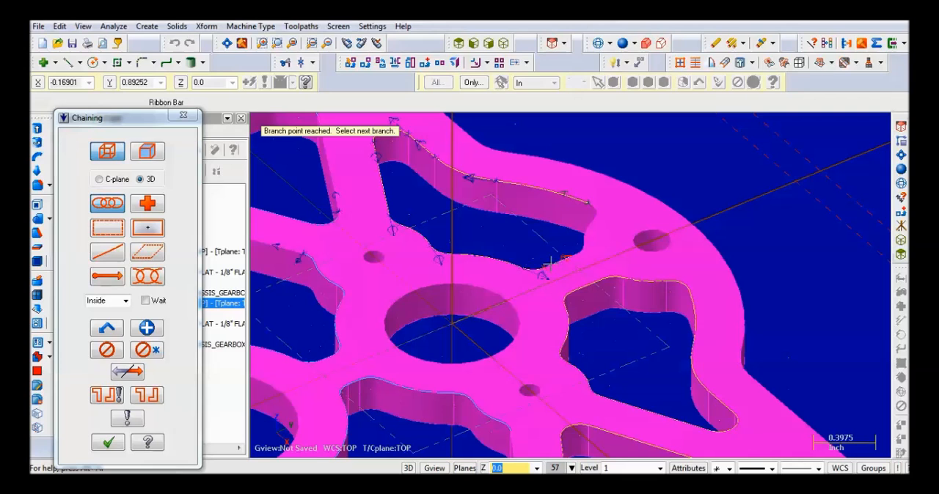
pyautogui.click(582, 247)
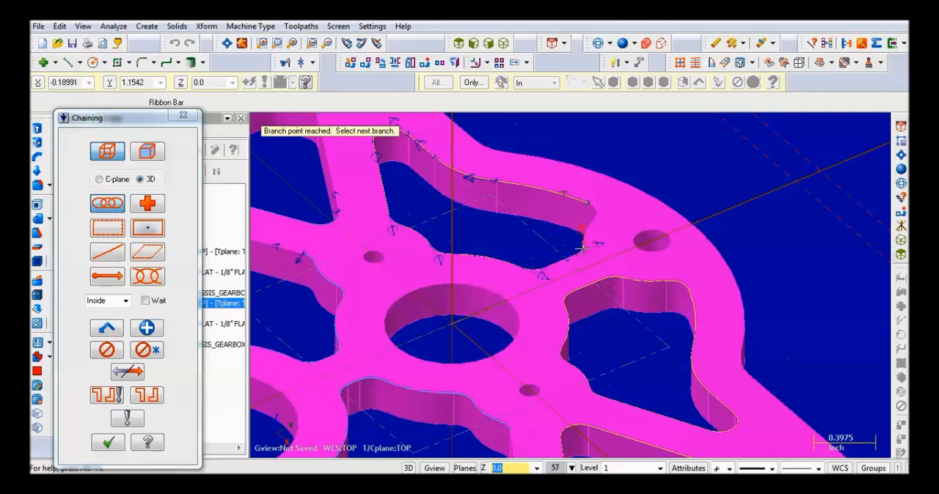
pyautogui.click(593, 212)
pyautogui.scroll(-5, 293, 243)
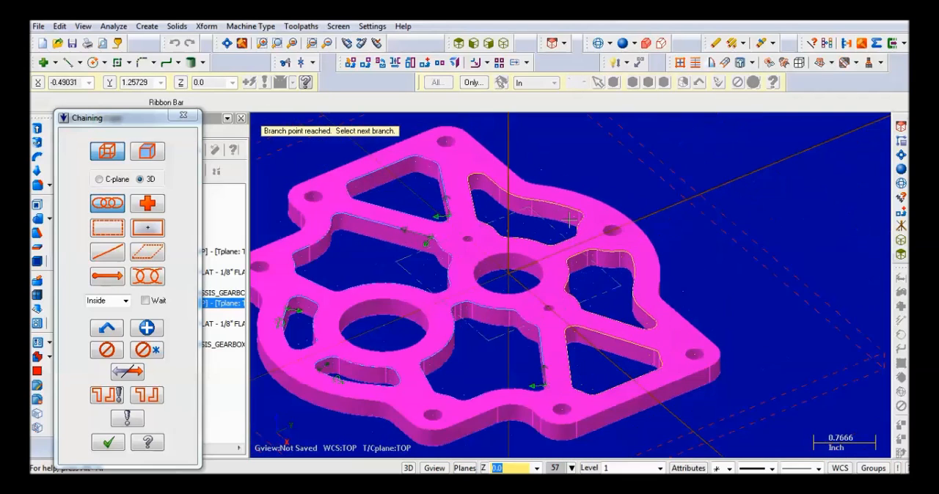
pyautogui.click(108, 442)
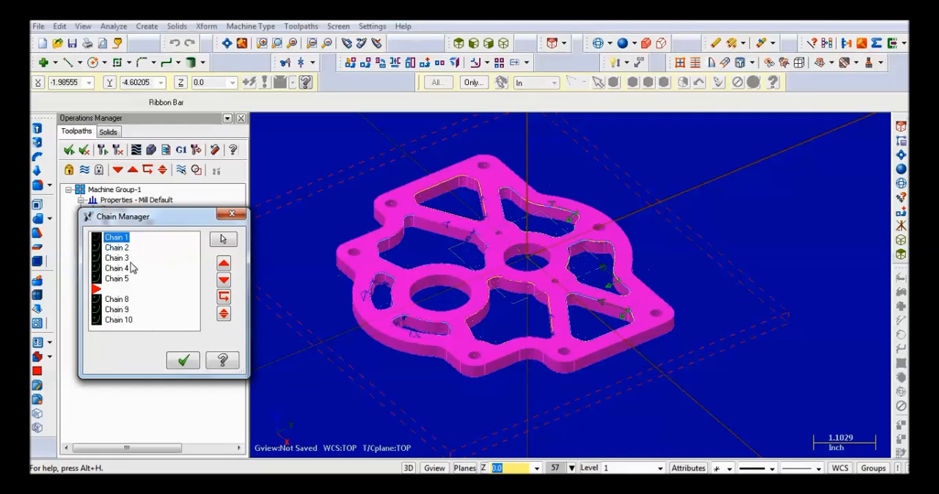
pyautogui.click(182, 360)
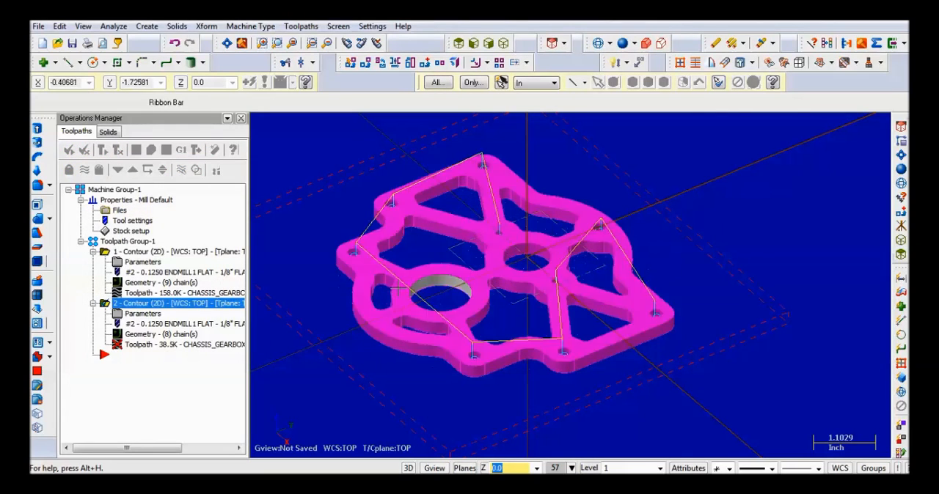
# - Assign the library's 1/4" Flat End Mill 3FL to the second contour and set the depth cuts' max rough step to 0.14
pyautogui.click(140, 314)
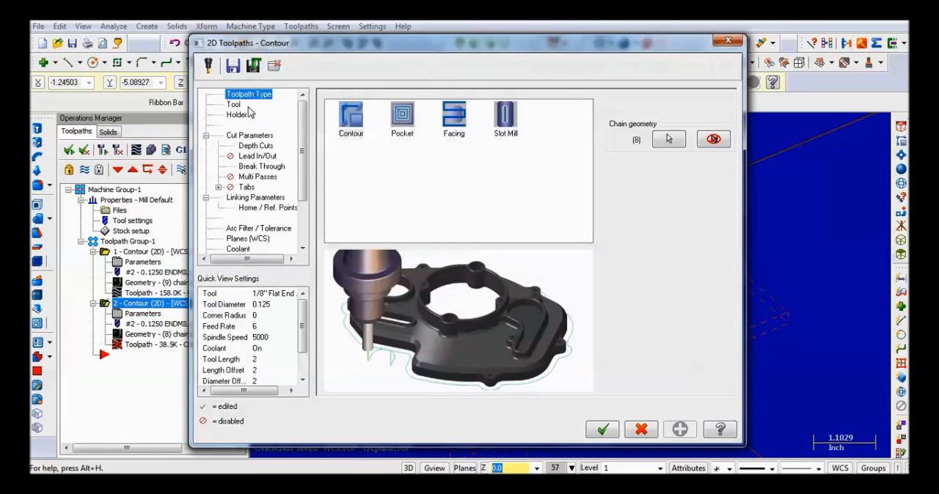
pyautogui.click(233, 105)
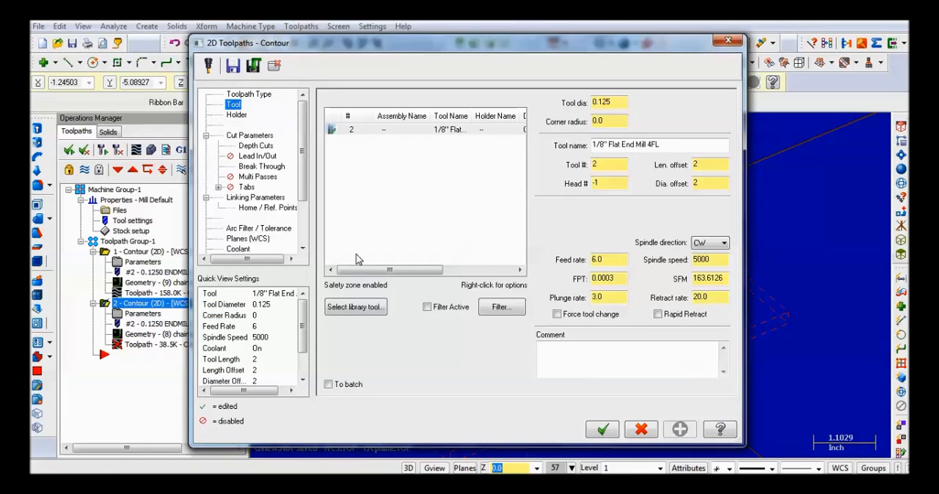
pyautogui.click(360, 308)
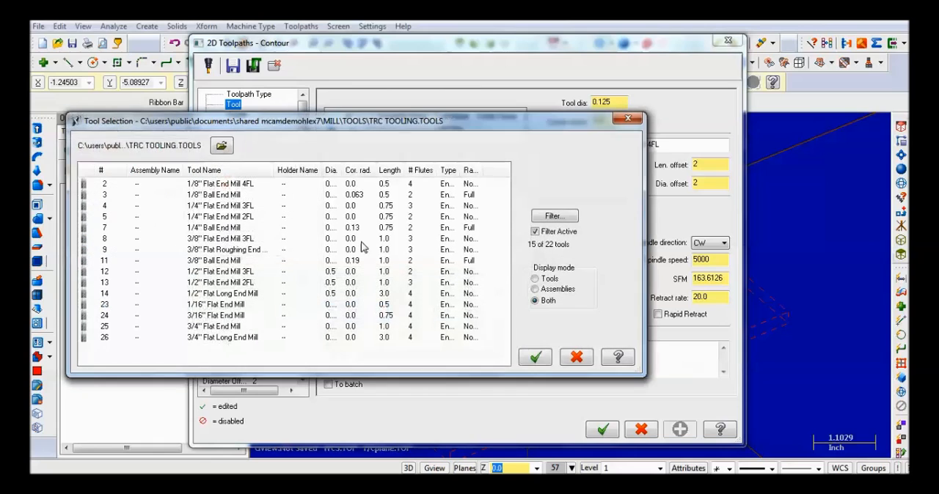
pyautogui.click(195, 207)
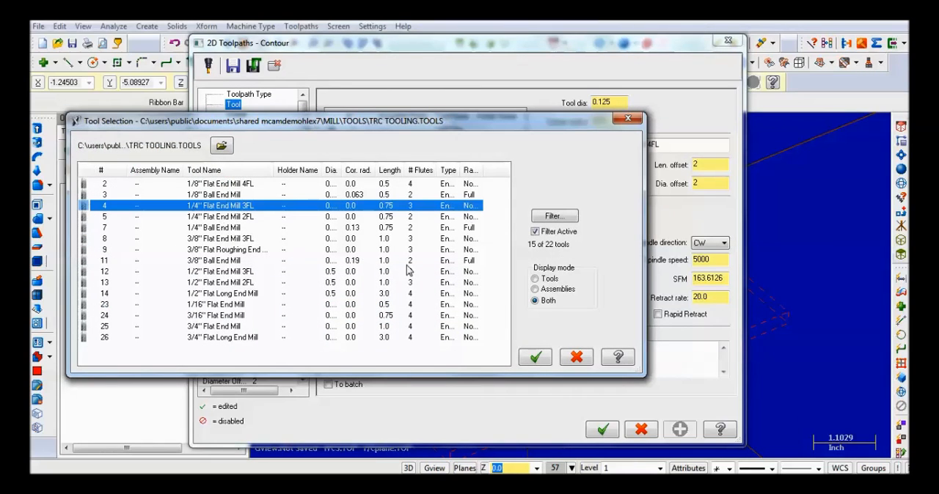
pyautogui.click(536, 358)
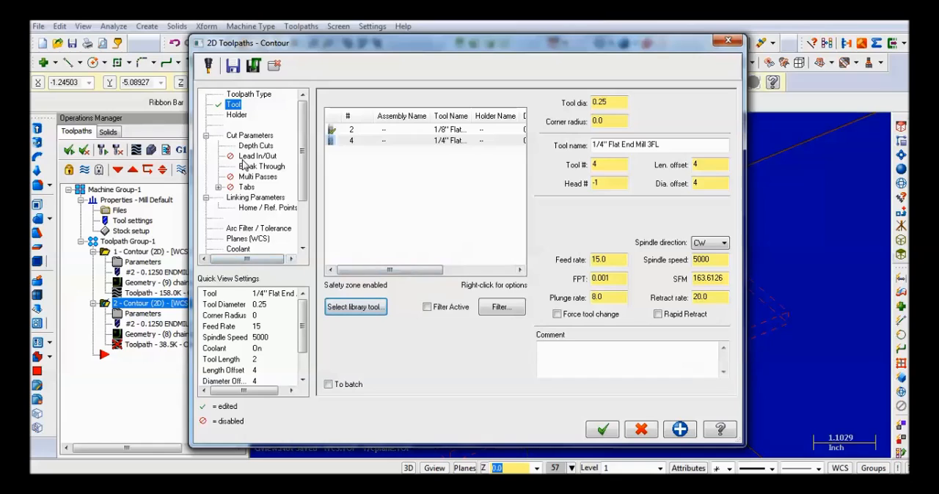
pyautogui.click(254, 146)
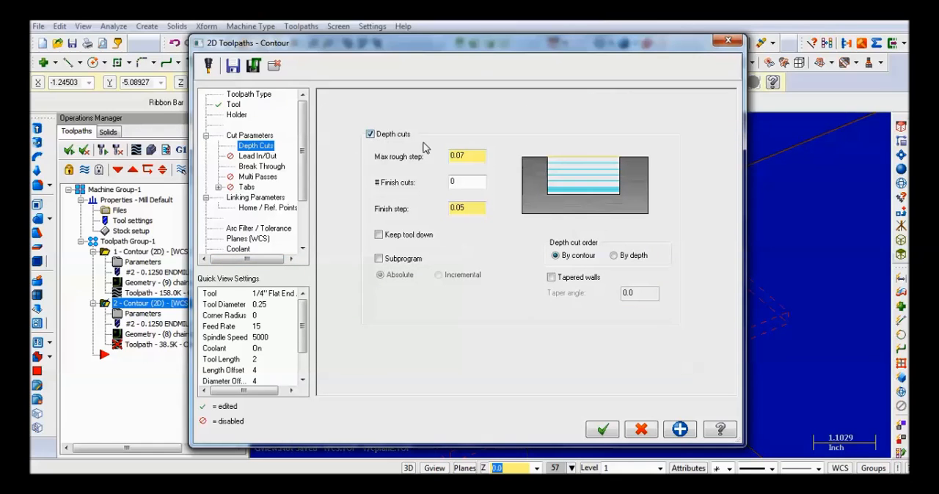
pyautogui.click(465, 151)
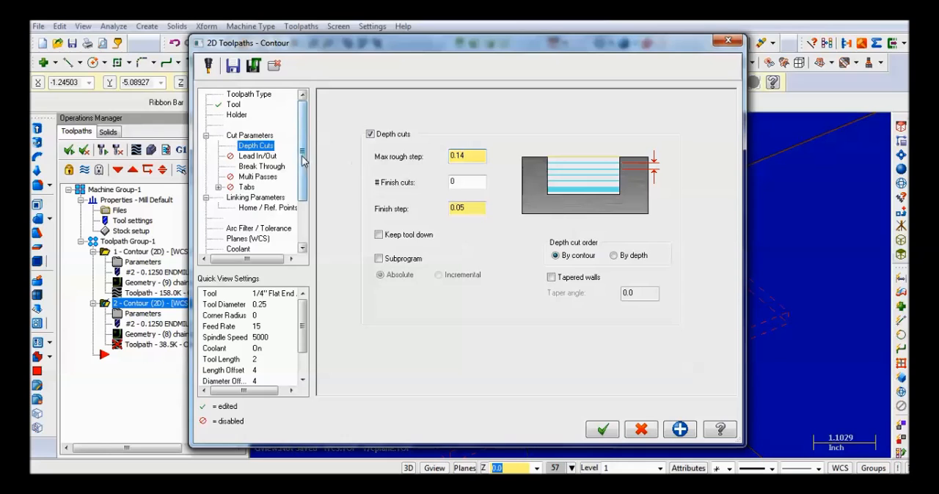
# - Enable Lead In/Out for the second contour with both entry and exit moves
pyautogui.click(253, 156)
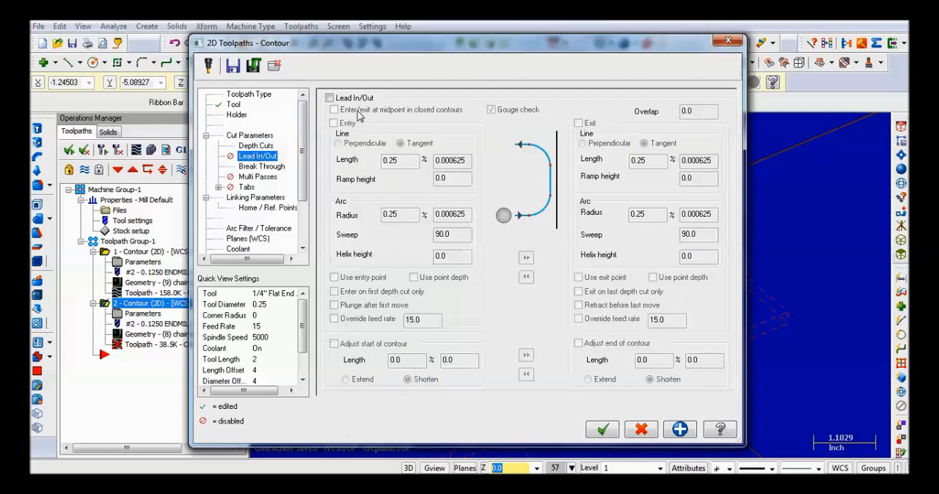
pyautogui.click(330, 98)
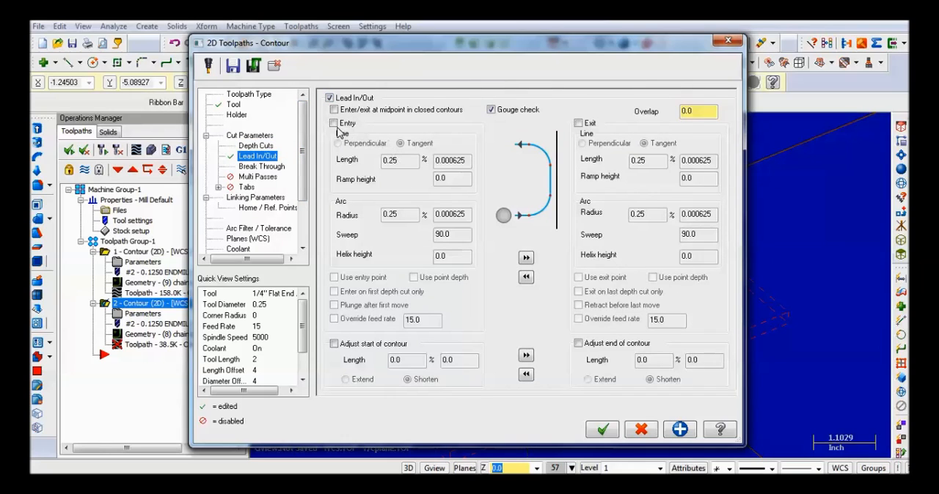
pyautogui.click(334, 123)
pyautogui.click(579, 123)
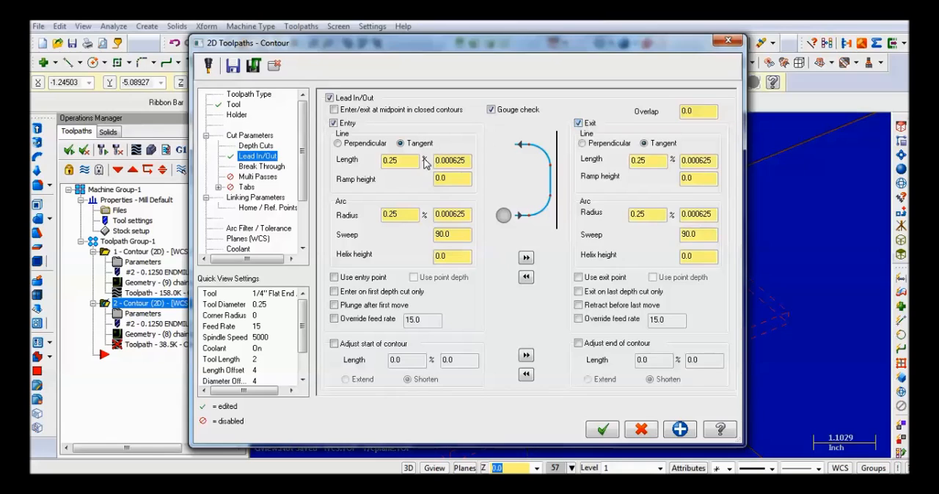
# - Set the entry line length and arc radius to 50% of the tool diameter and copy the entry settings to the exit
pyautogui.moveTo(424, 160); pyautogui.dragTo(386, 160)
pyautogui.write('50')
pyautogui.moveTo(406, 218); pyautogui.dragTo(383, 217)
pyautogui.write('50')
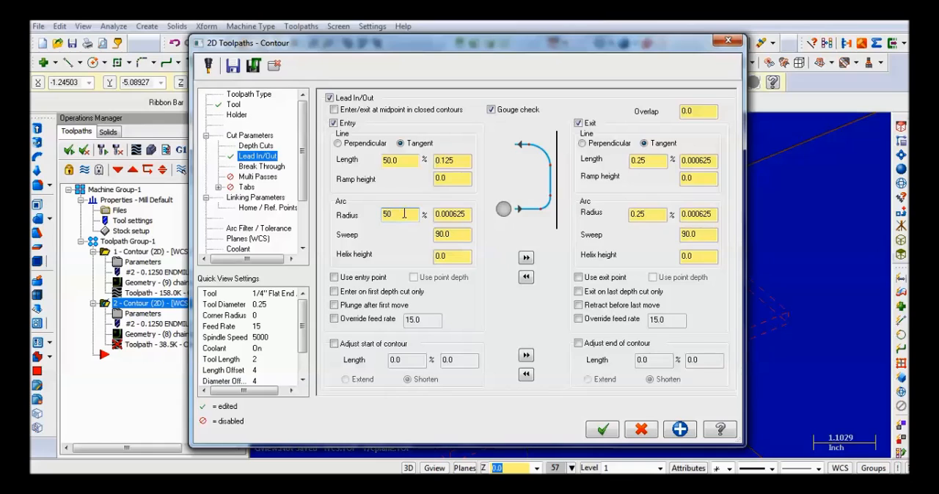
pyautogui.click(525, 258)
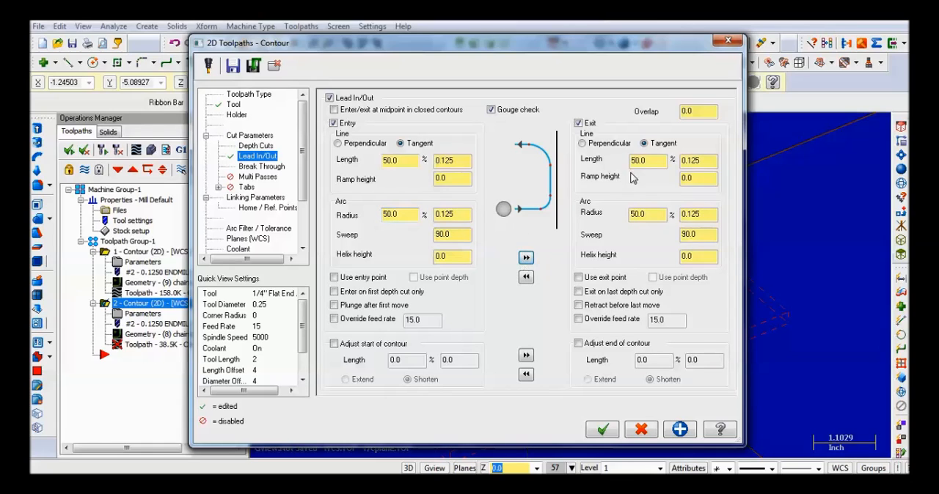
# - Set the second contour's cutting depth to -0.25, accept its parameters and regenerate the outdated toolpath
pyautogui.click(257, 167)
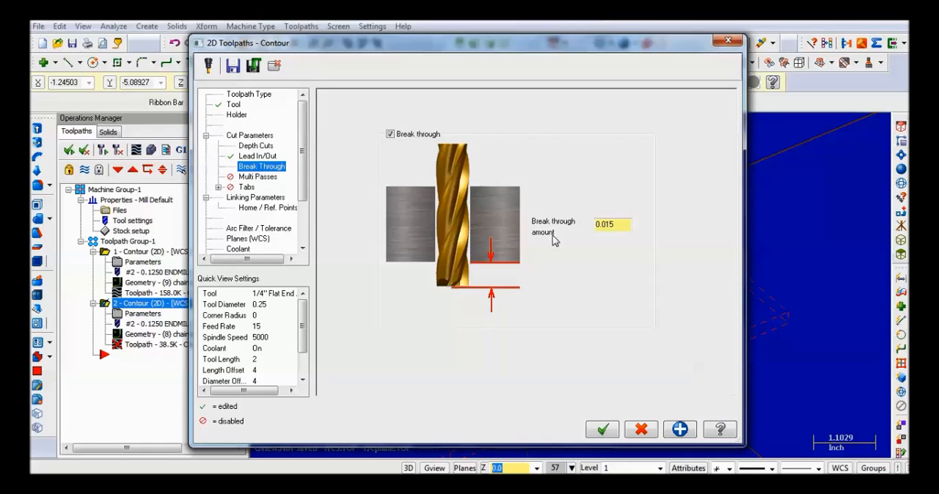
pyautogui.click(253, 198)
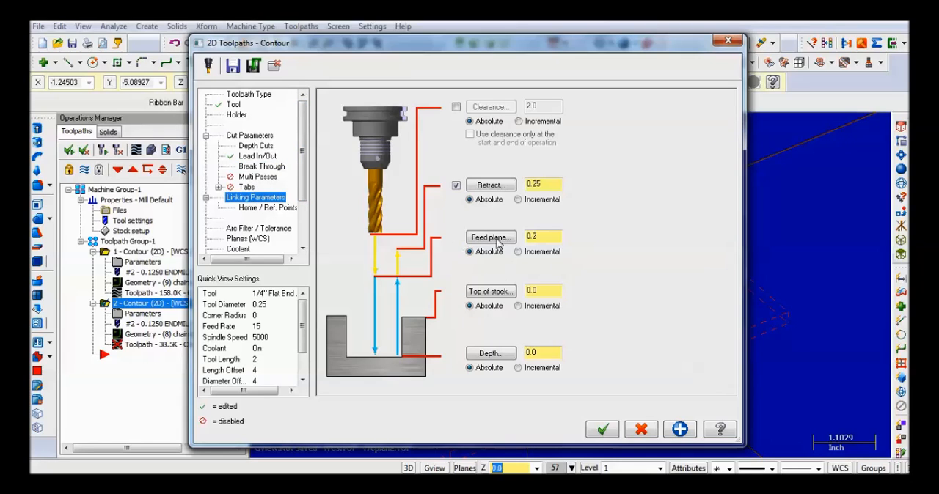
pyautogui.moveTo(551, 353); pyautogui.dragTo(495, 355)
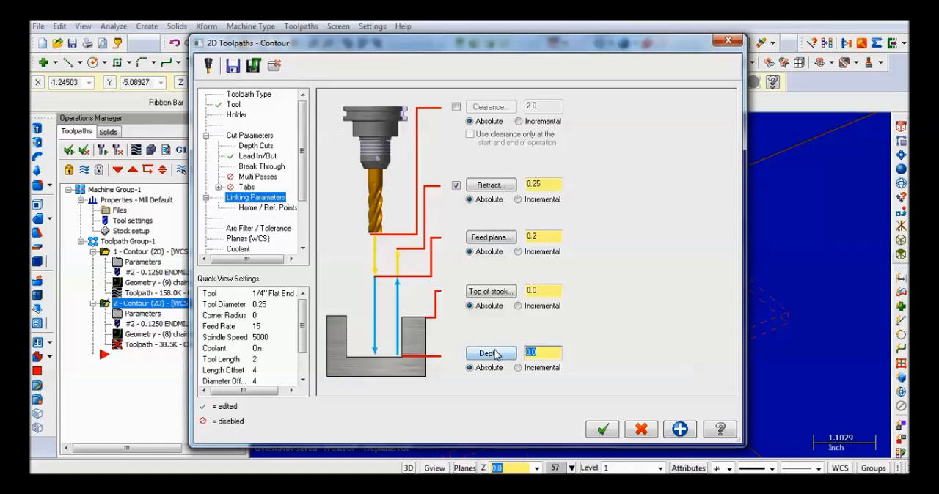
pyautogui.write('-.25')
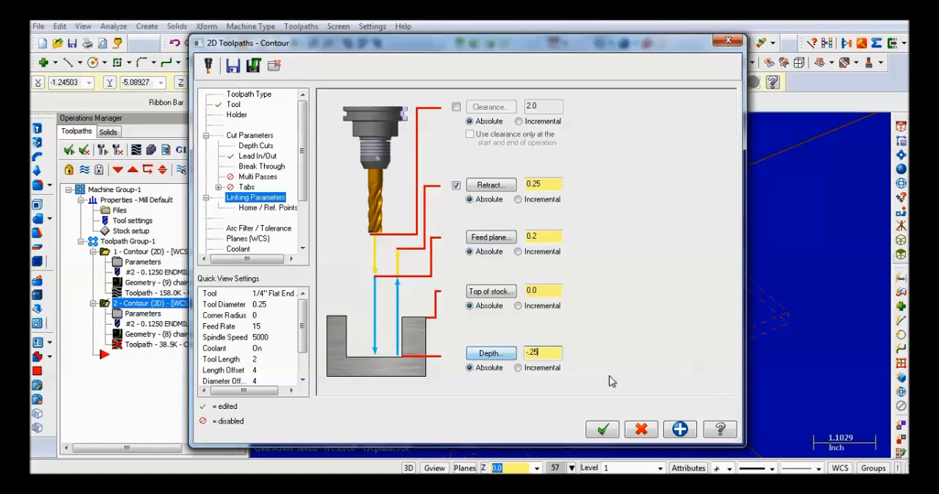
pyautogui.click(602, 431)
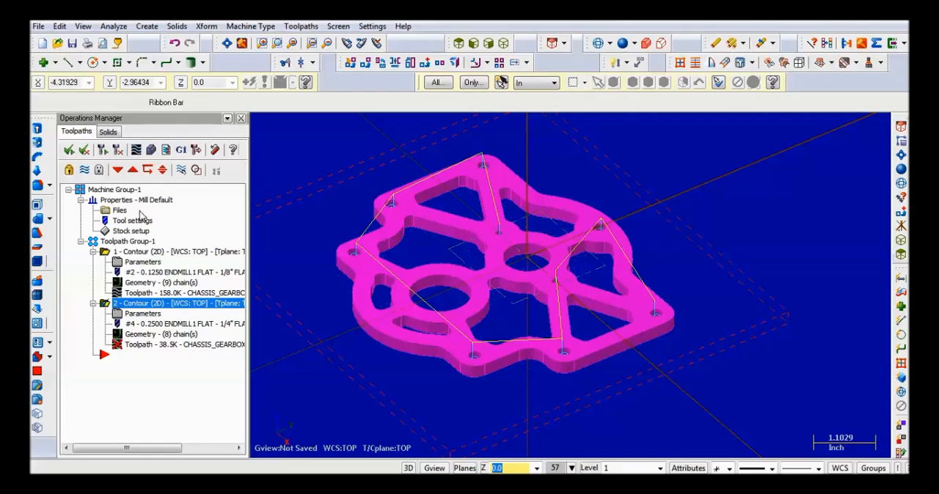
pyautogui.click(117, 150)
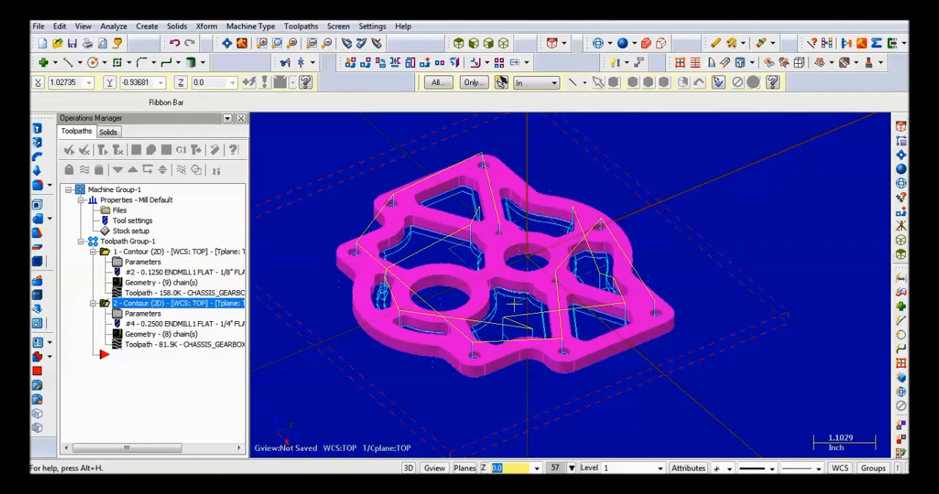
# - Backplot the cutout contour and examine the tool's cutting motion through the plate from several viewing angles
pyautogui.click(138, 150)
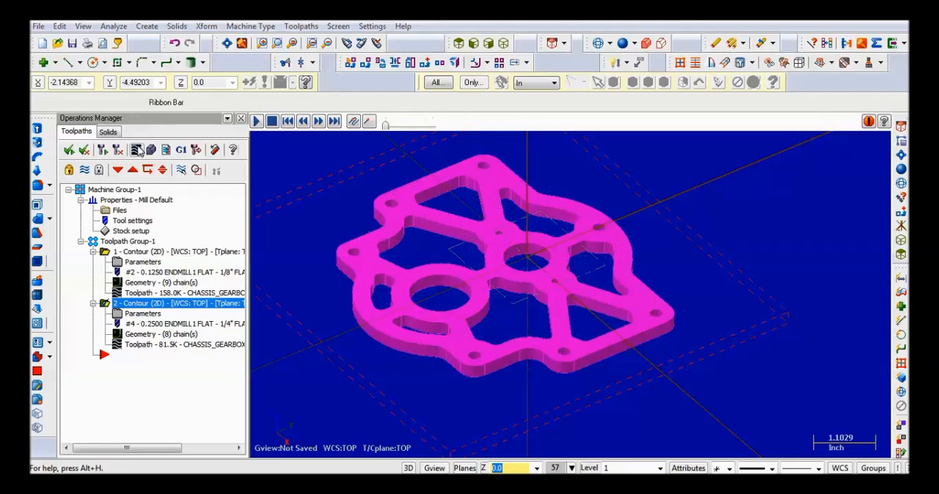
pyautogui.click(257, 123)
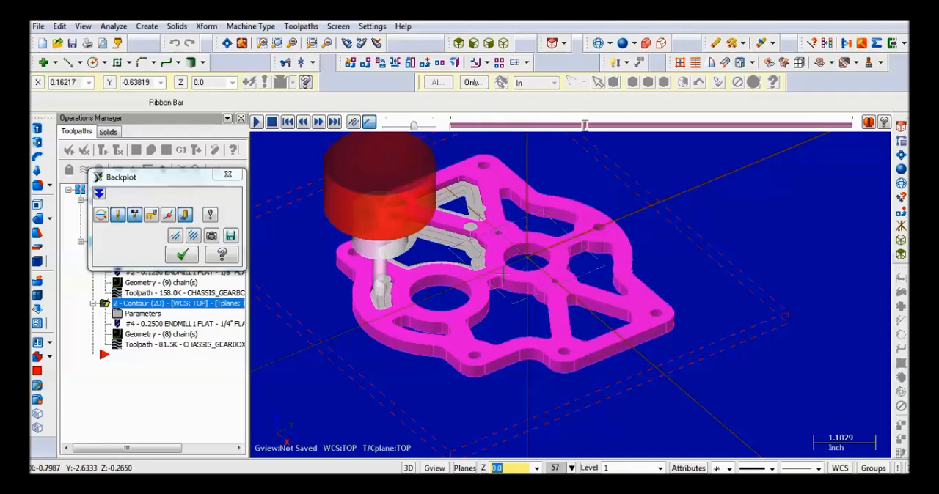
pyautogui.moveTo(503, 274); pyautogui.dragTo(508, 234, button='middle')
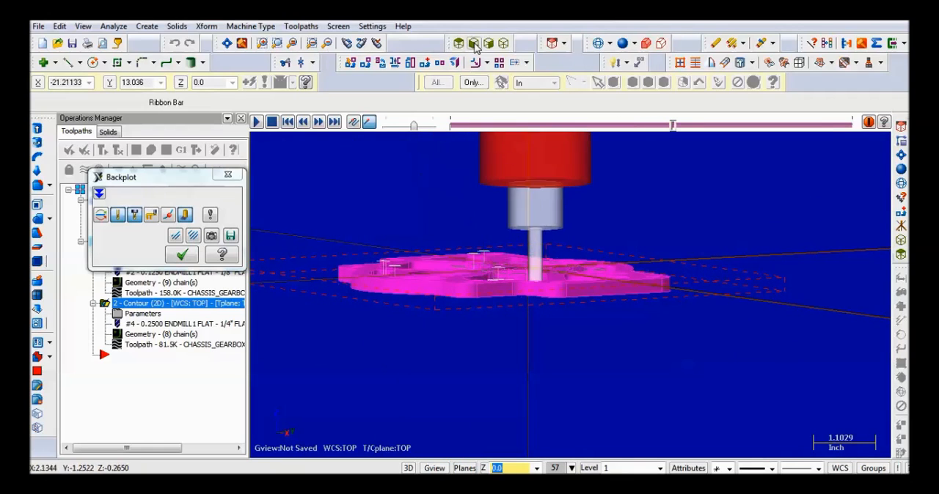
pyautogui.click(473, 43)
pyautogui.scroll(8, 582, 300)
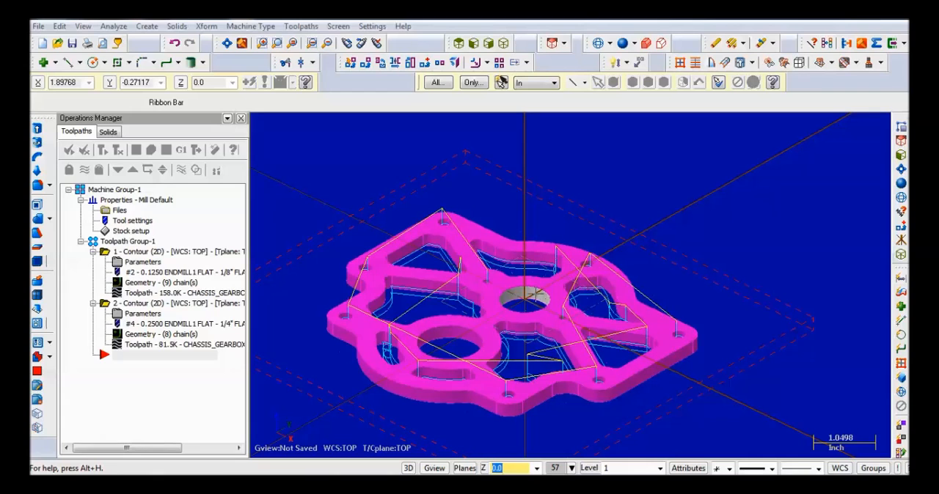
# - Start a third contour toolpath and chain the top edges of the plate's two large circular bores
pyautogui.moveTo(519, 271); pyautogui.dragTo(528, 280, button='middle')
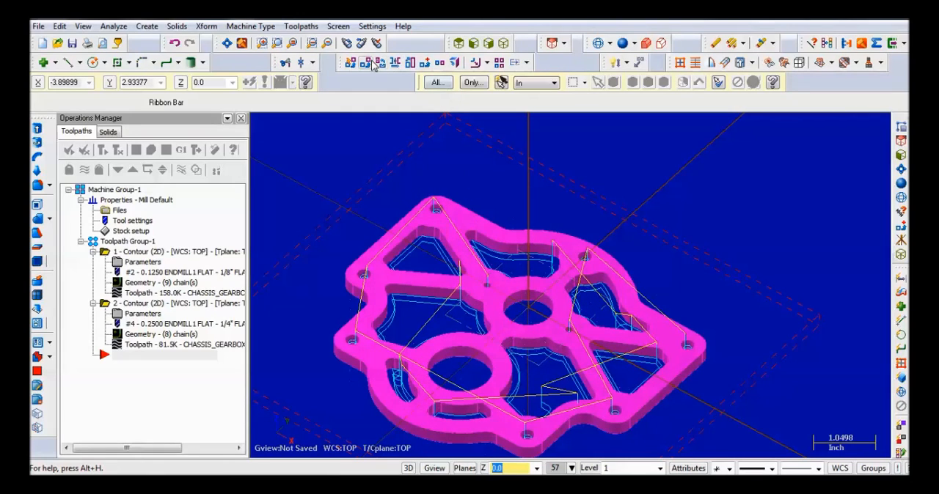
pyautogui.click(300, 27)
pyautogui.click(293, 45)
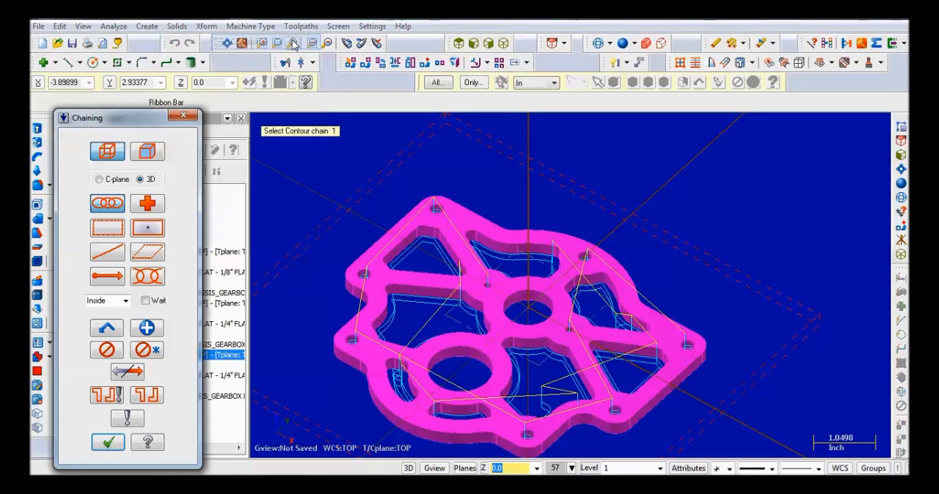
pyautogui.click(460, 347)
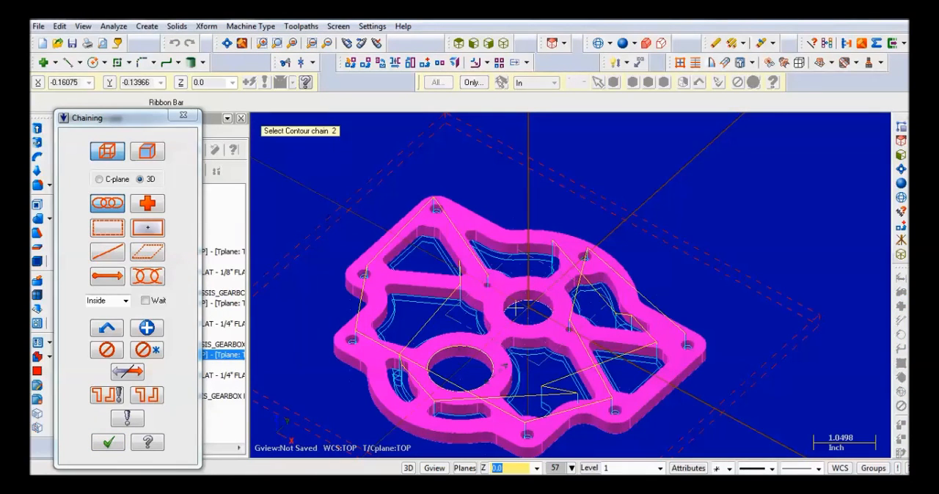
pyautogui.click(115, 443)
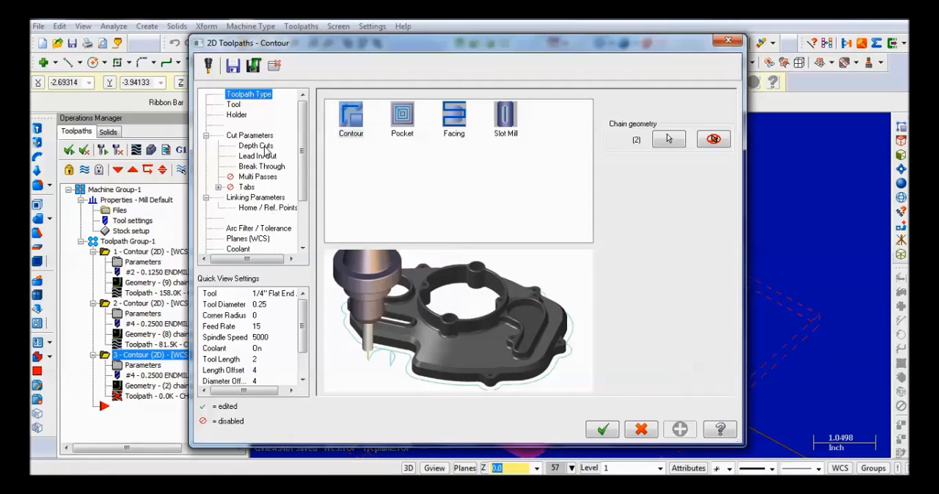
# - Check the third contour's tool, depth cuts, lead and break-through settings, and apply a cutting depth of -0.25
pyautogui.click(234, 105)
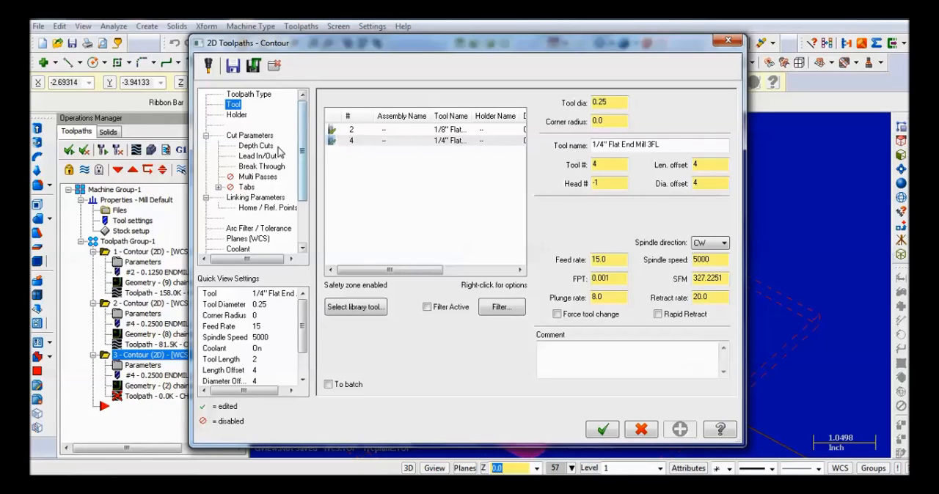
pyautogui.click(255, 146)
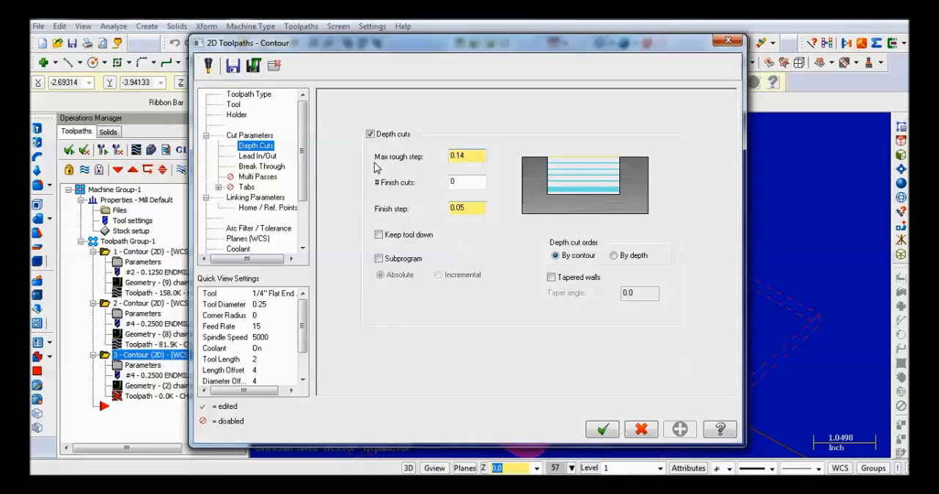
pyautogui.click(258, 157)
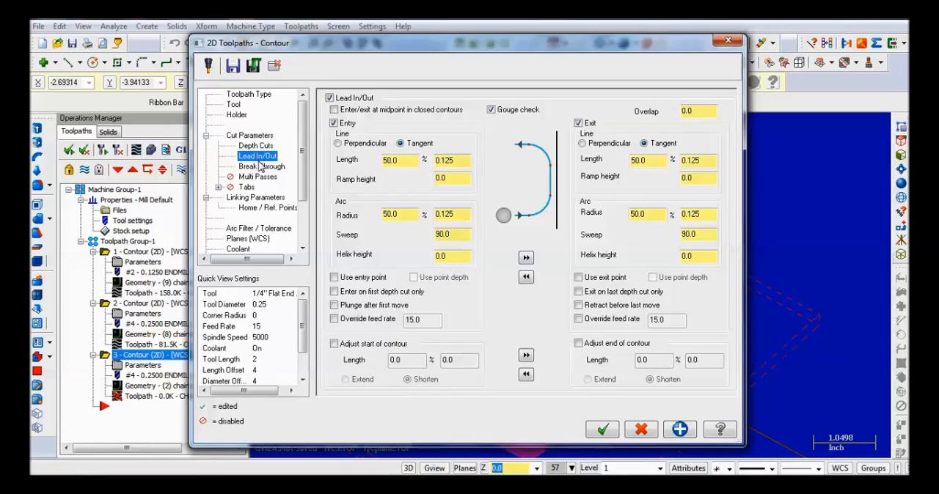
pyautogui.click(260, 166)
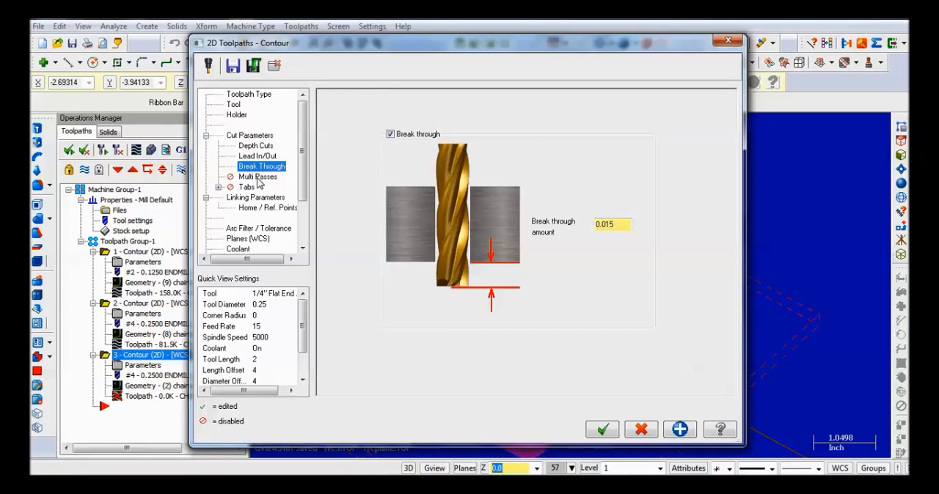
pyautogui.click(256, 197)
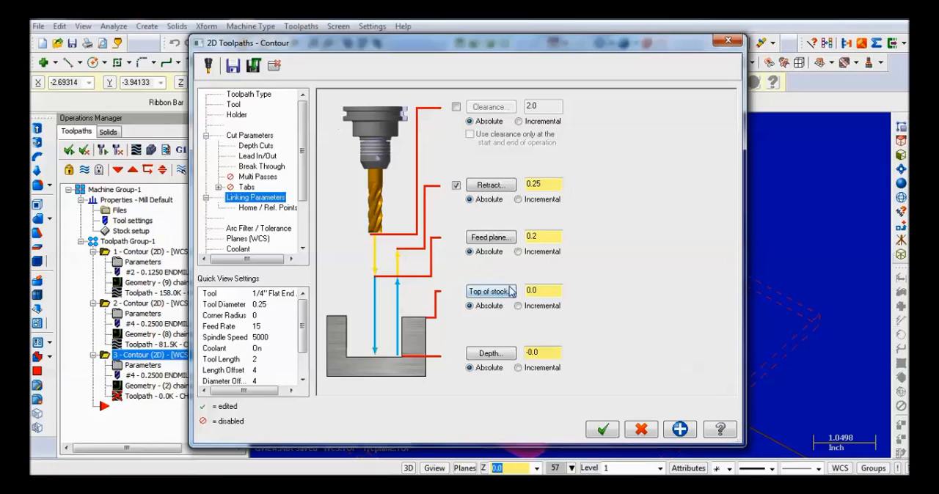
pyautogui.moveTo(555, 354); pyautogui.dragTo(526, 354)
pyautogui.write('-.25')
pyautogui.click(679, 427)
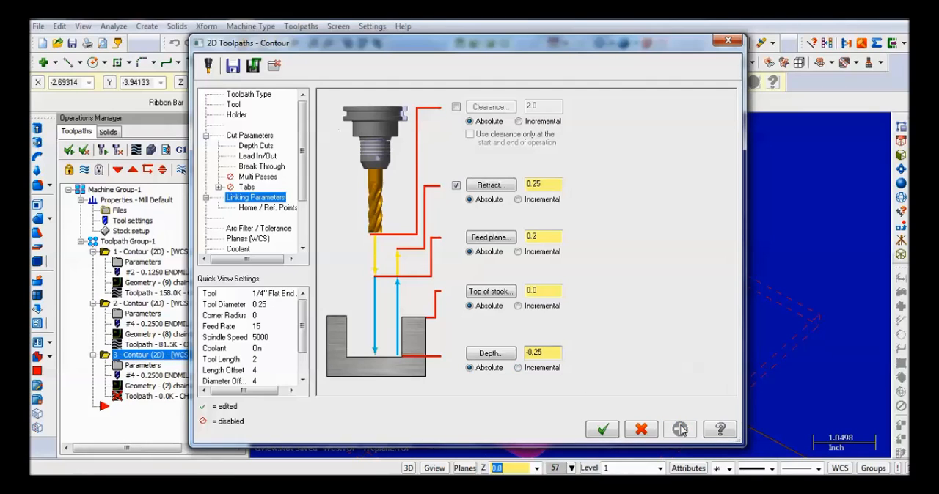
# - Set the bore contour's stock to leave on walls to 0.005 and accept the operation
pyautogui.click(266, 137)
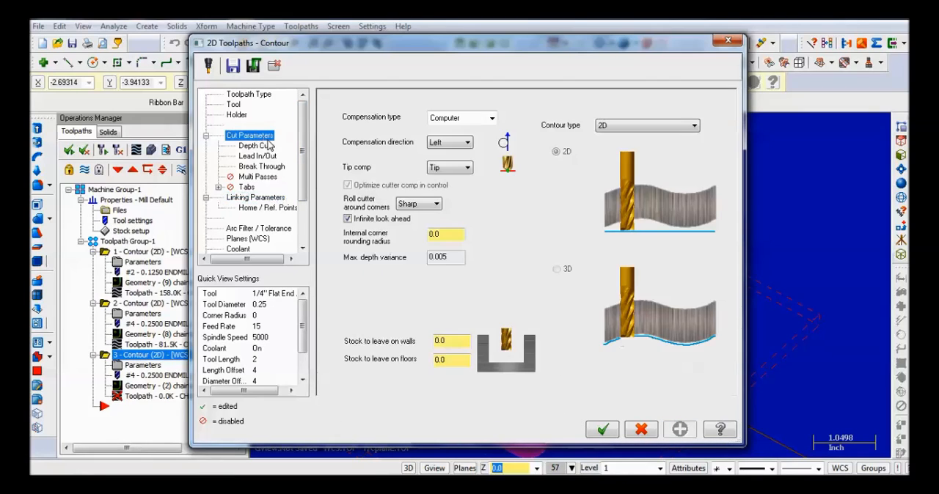
pyautogui.click(452, 343)
pyautogui.write('05')
pyautogui.click(603, 431)
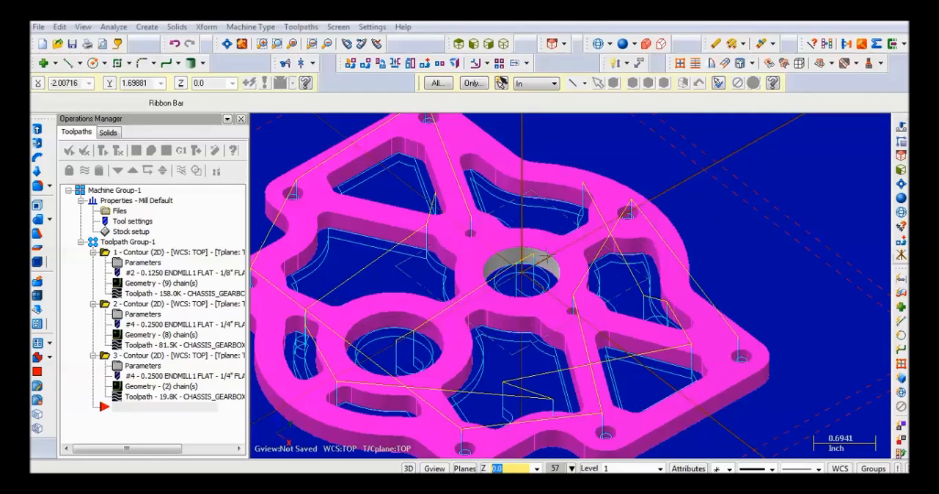
# - Create a drill toolpath with its single point at the center of the smaller bore in the middle of the plate
pyautogui.click(293, 29)
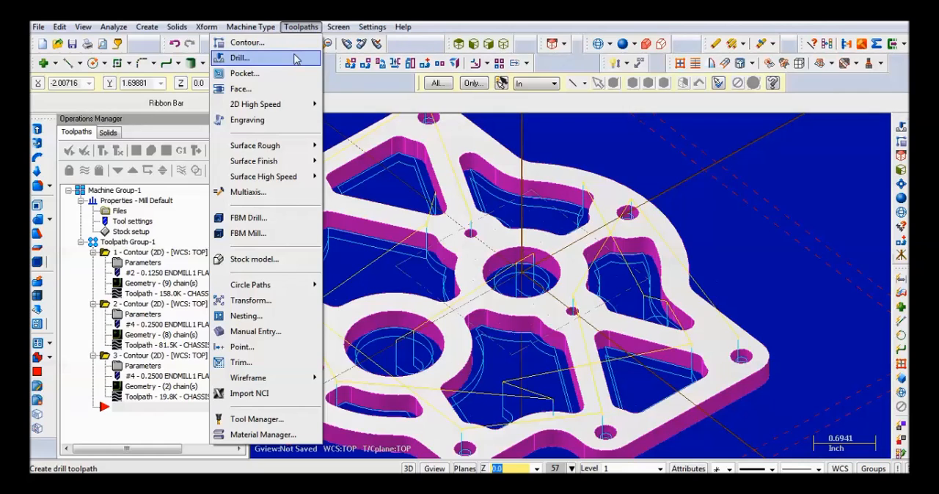
pyautogui.click(296, 59)
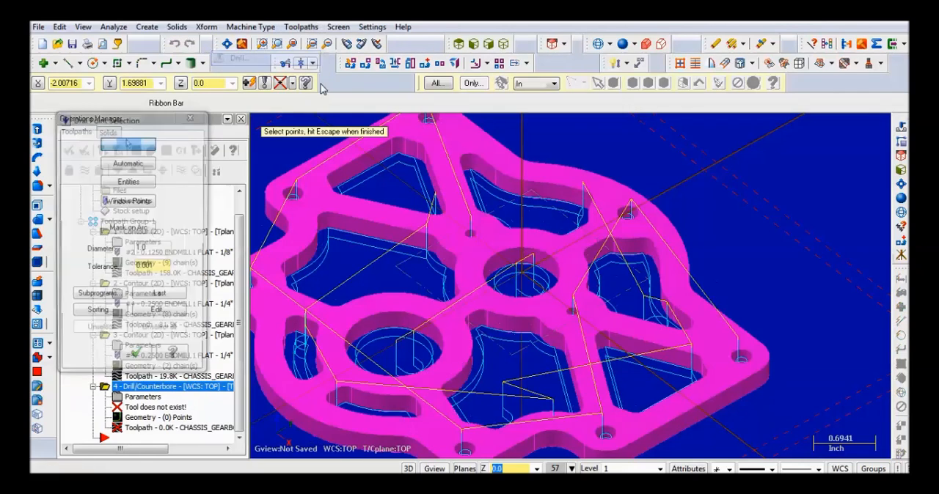
pyautogui.click(522, 276)
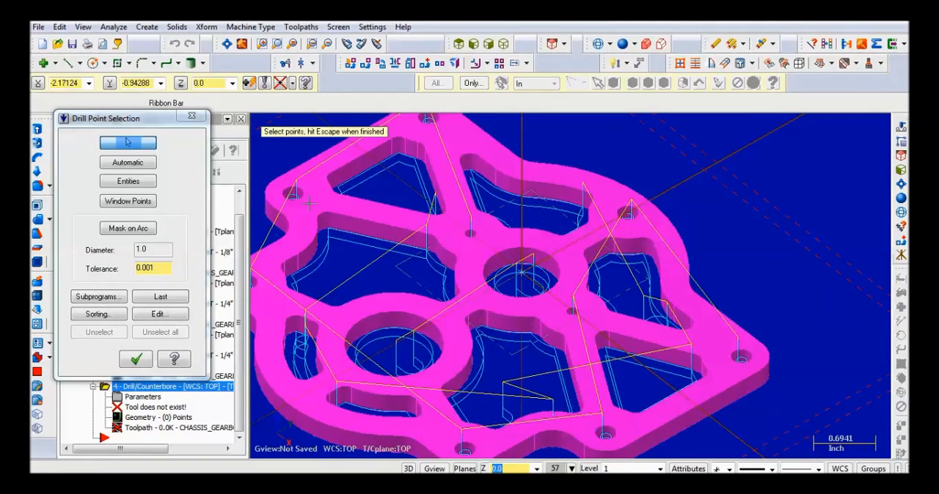
pyautogui.click(146, 358)
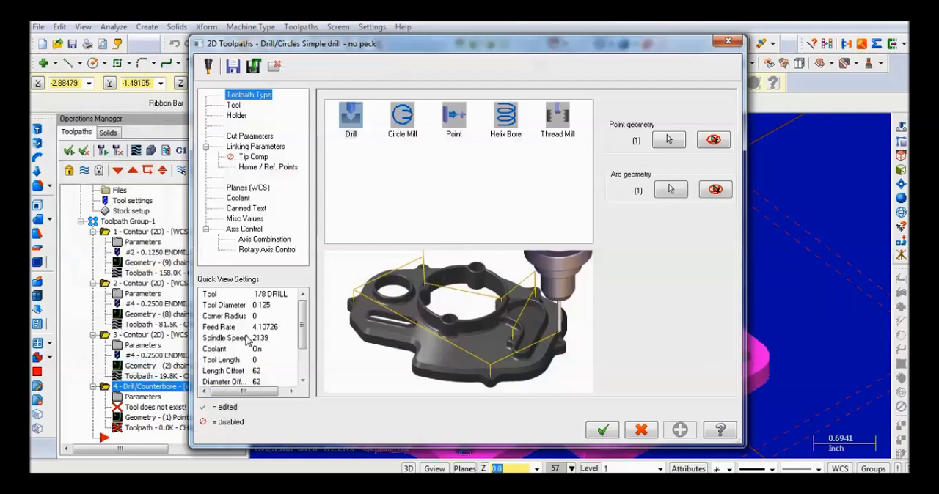
# - Turn off the tool library filter and assign the 7/8" Boring Bar to the drill operation
pyautogui.click(233, 107)
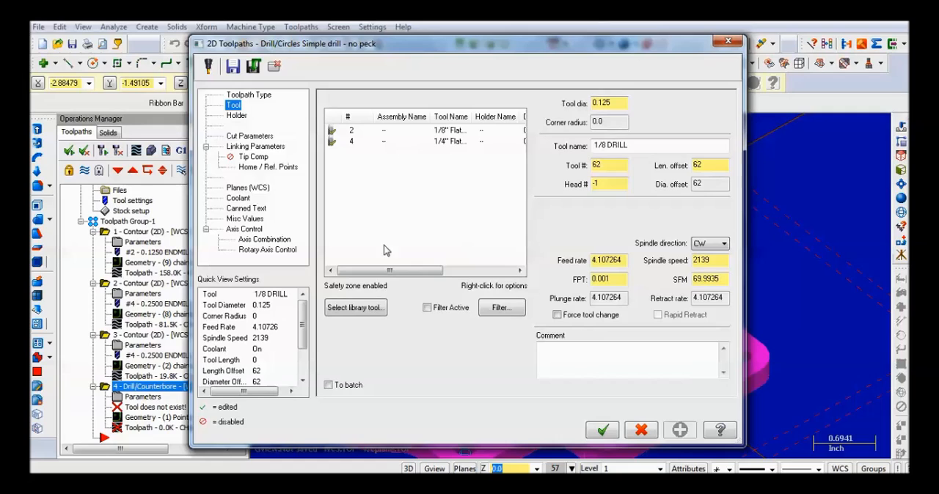
pyautogui.click(375, 310)
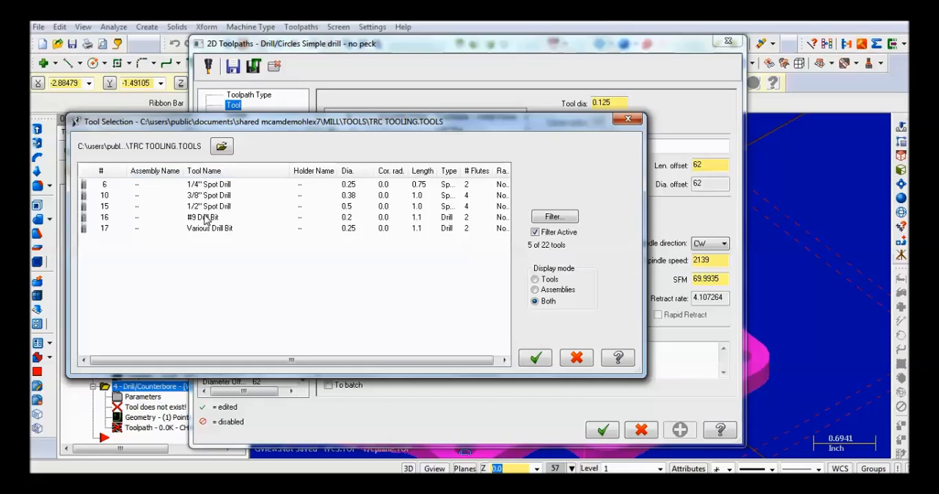
pyautogui.click(536, 232)
pyautogui.scroll(-2, 235, 278)
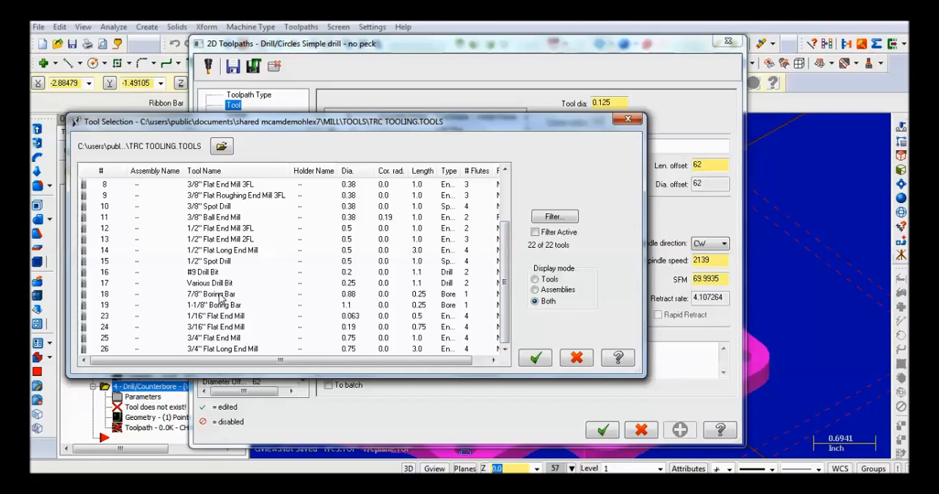
pyautogui.click(228, 295)
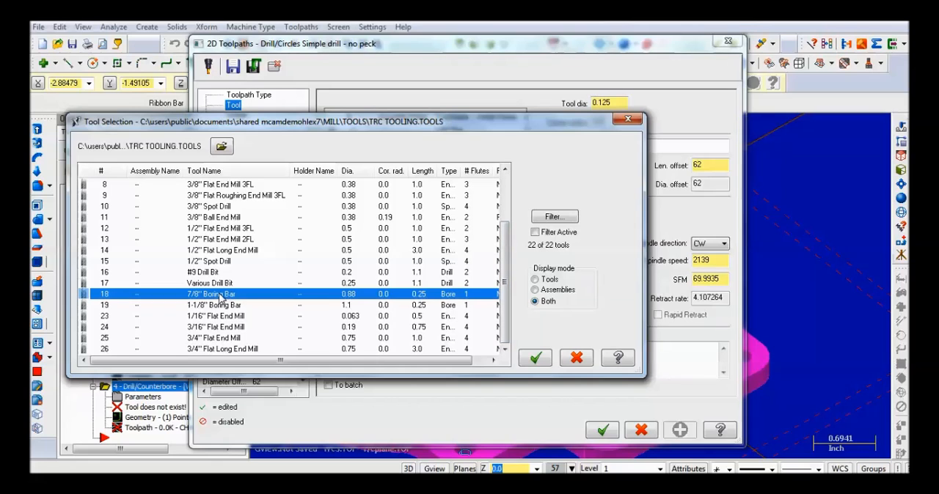
pyautogui.click(534, 357)
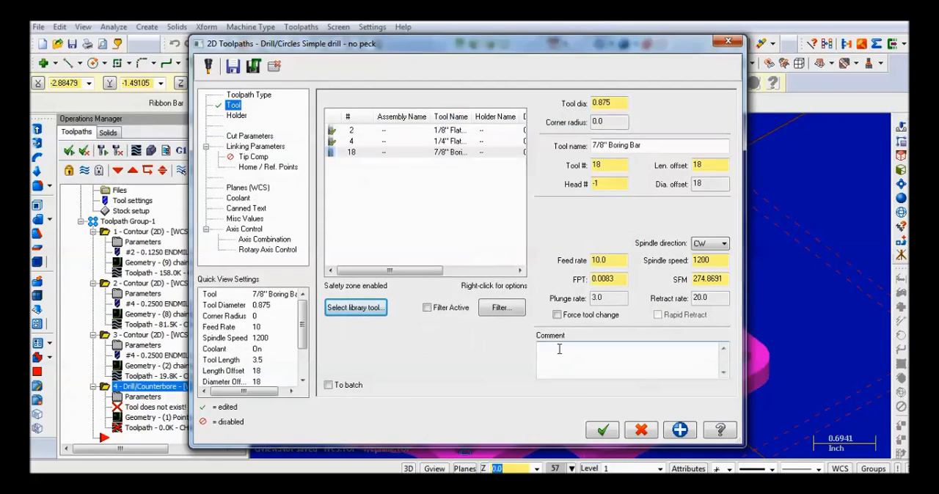
# - Make the boring operation's retract and depth values absolute and set the depth to -0.25
pyautogui.click(264, 137)
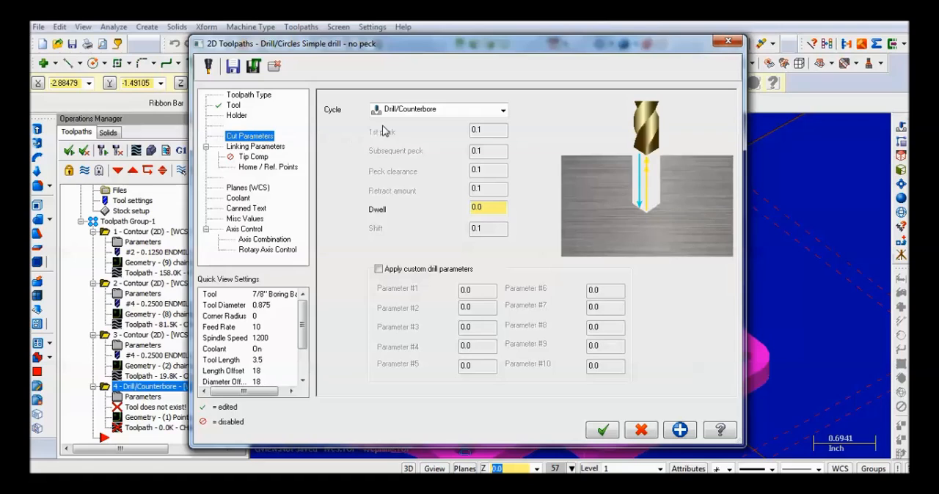
pyautogui.click(264, 147)
pyautogui.click(470, 254)
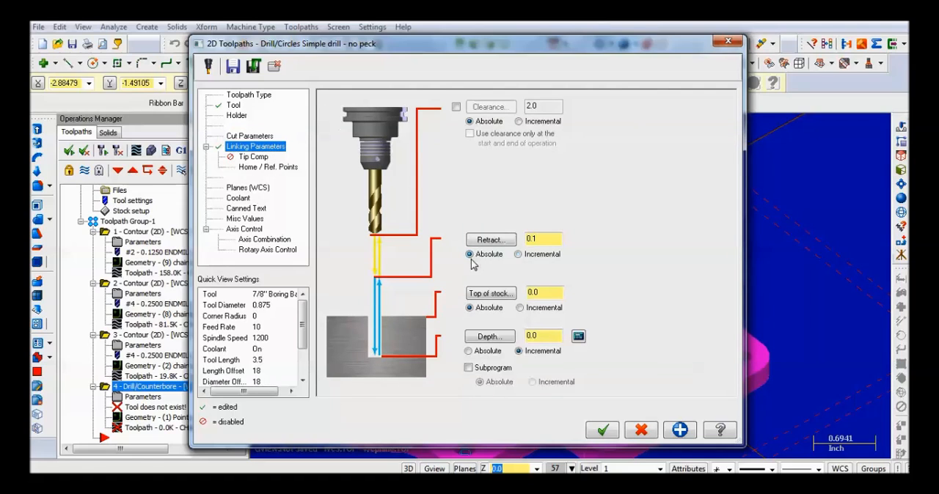
pyautogui.click(469, 352)
pyautogui.moveTo(548, 336); pyautogui.dragTo(515, 338)
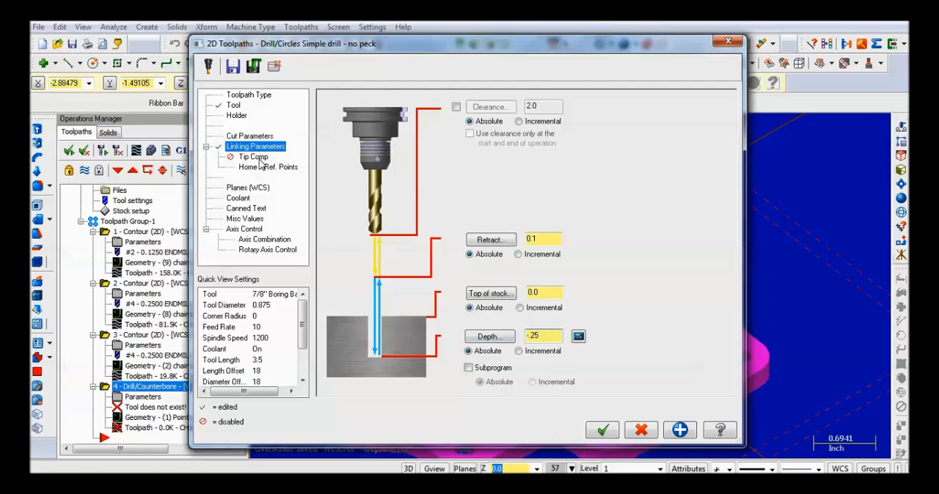
# - Accept the smaller bore's boring operation with tip compensation off and backplot its toolpath
pyautogui.click(253, 158)
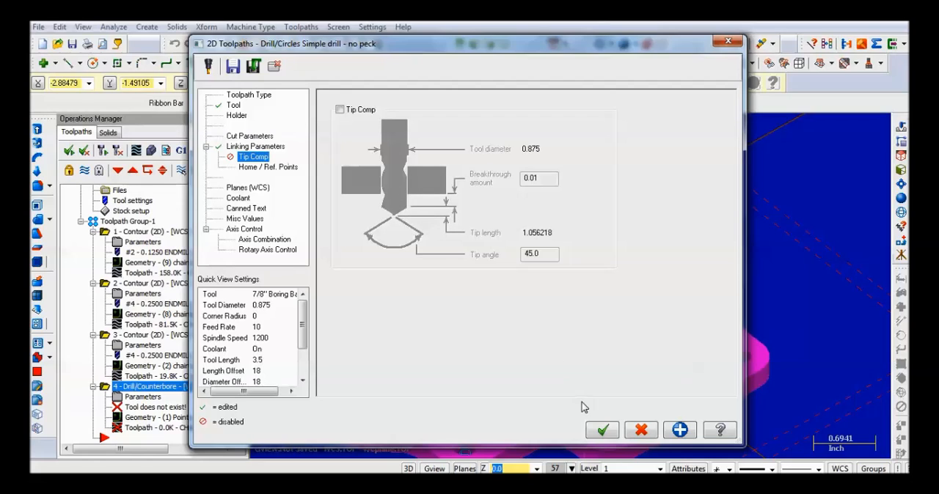
pyautogui.click(604, 432)
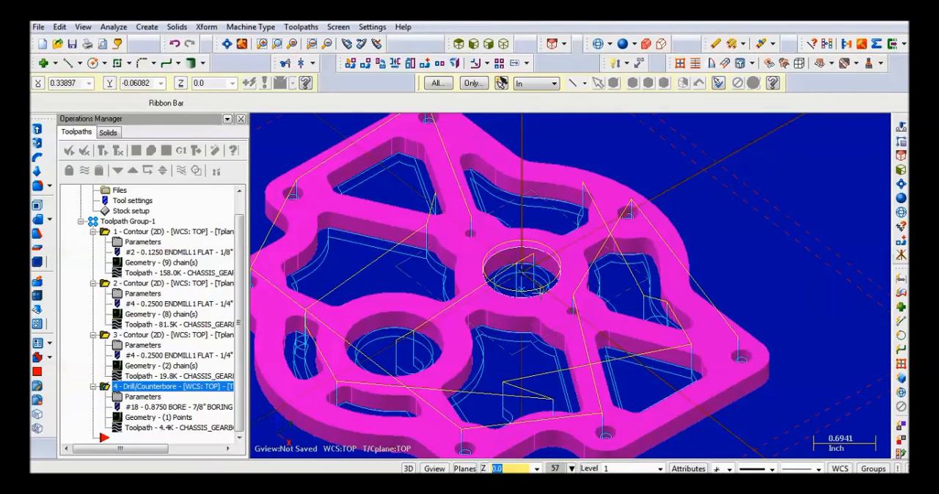
pyautogui.scroll(2, 525, 258)
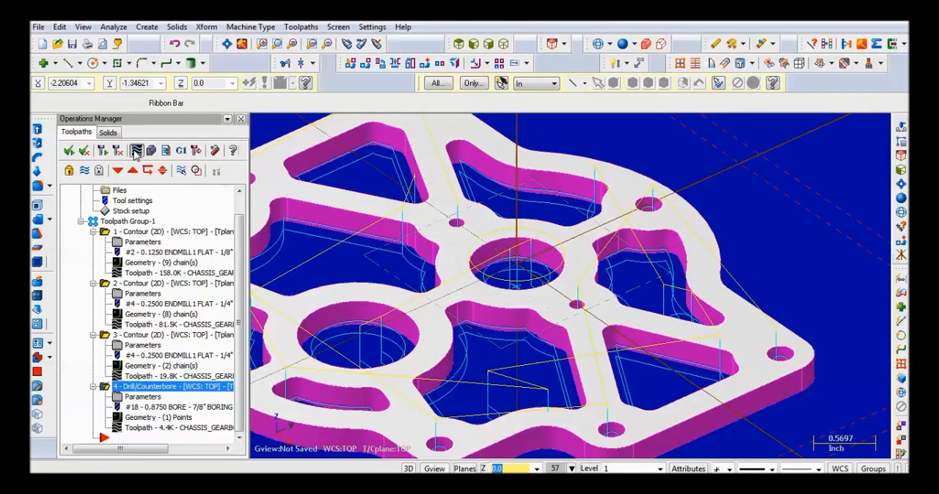
pyautogui.click(136, 151)
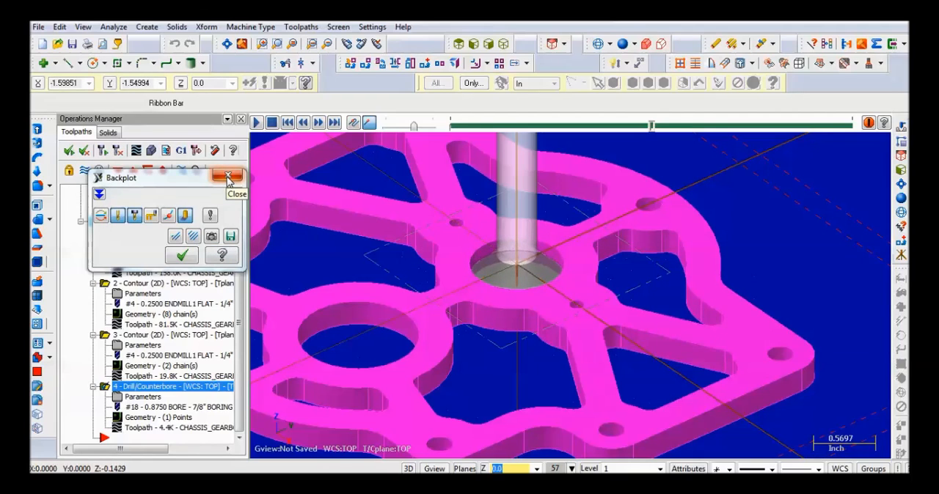
pyautogui.click(228, 177)
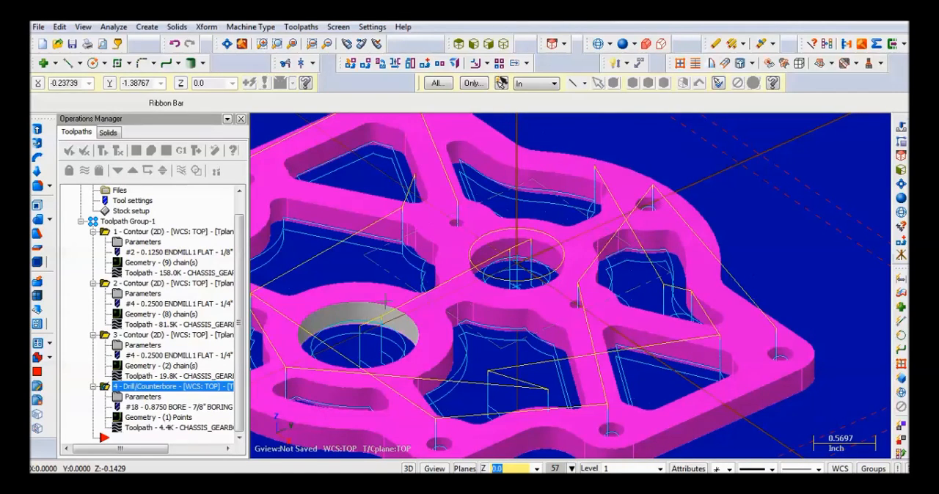
# - Create another drill toolpath with its single point at the center of the larger bore
pyautogui.click(301, 27)
pyautogui.click(267, 59)
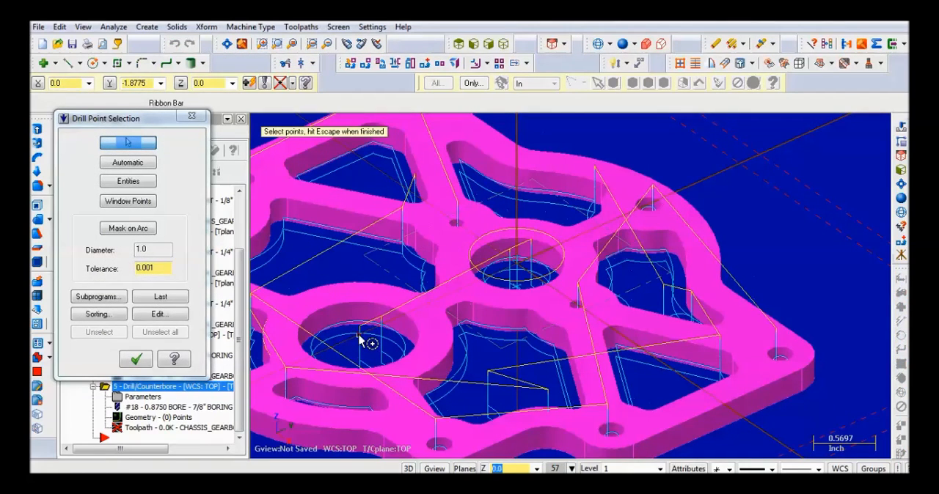
pyautogui.click(135, 359)
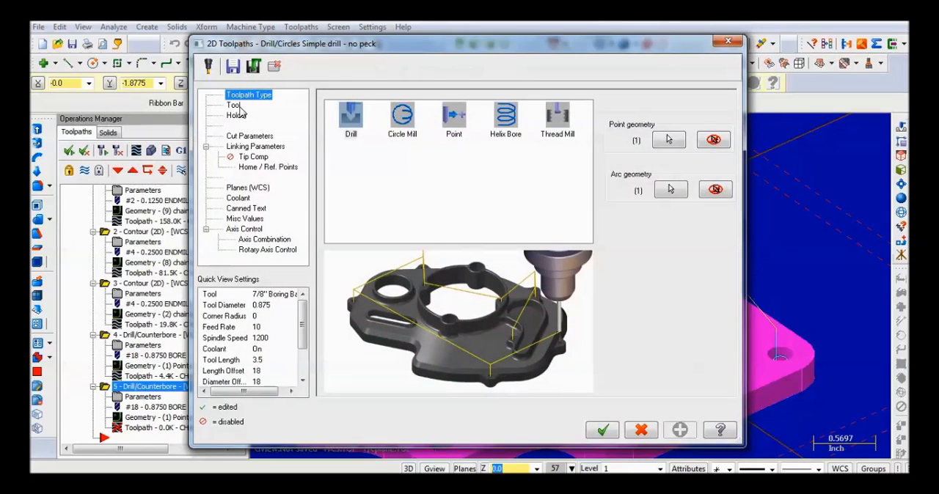
# - Turn off the tool library filter and assign the 1-1/8" Boring Bar to the larger bore's drill operation
pyautogui.click(234, 105)
pyautogui.click(380, 308)
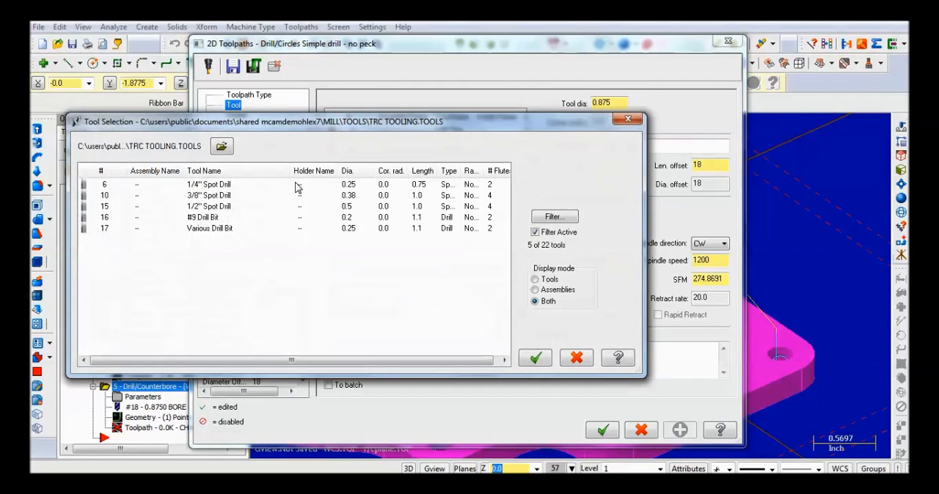
pyautogui.click(534, 232)
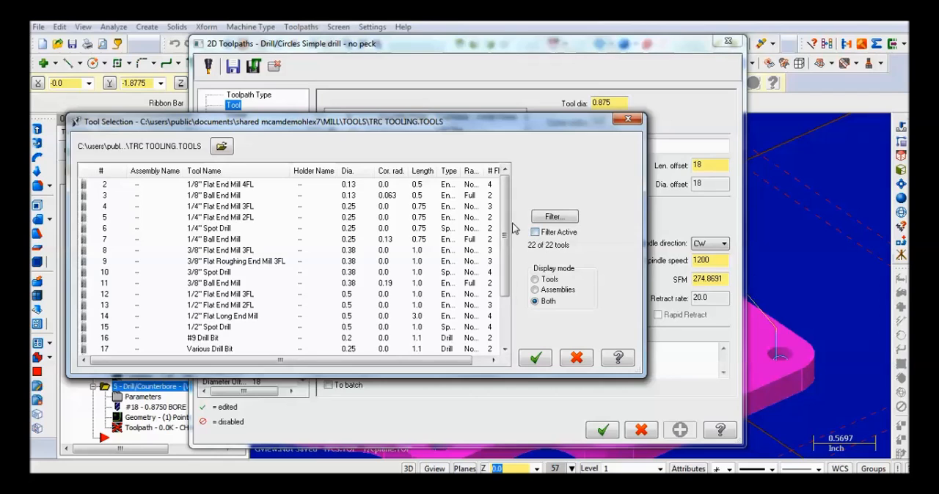
pyautogui.scroll(-2, 293, 294)
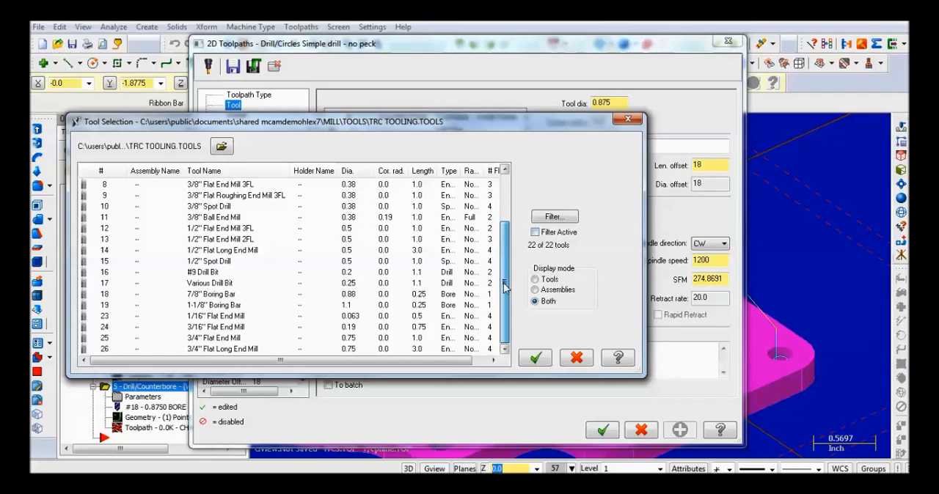
pyautogui.click(220, 305)
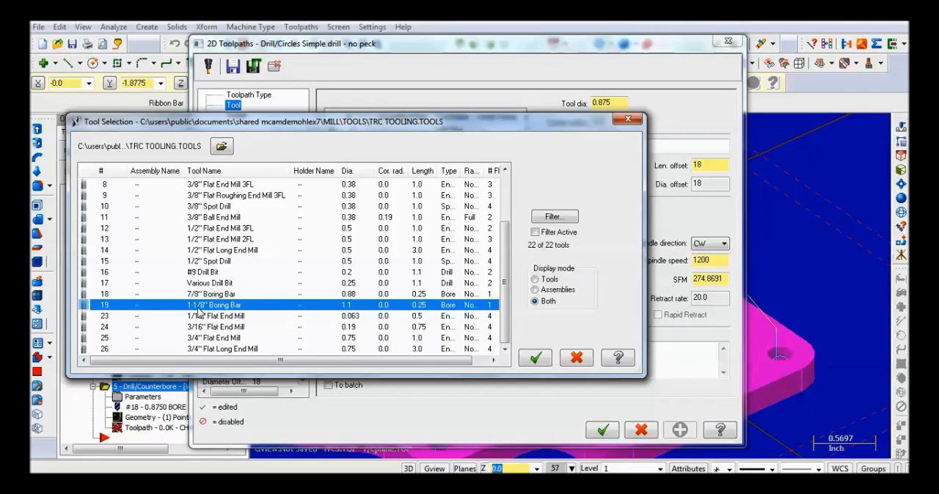
pyautogui.click(535, 358)
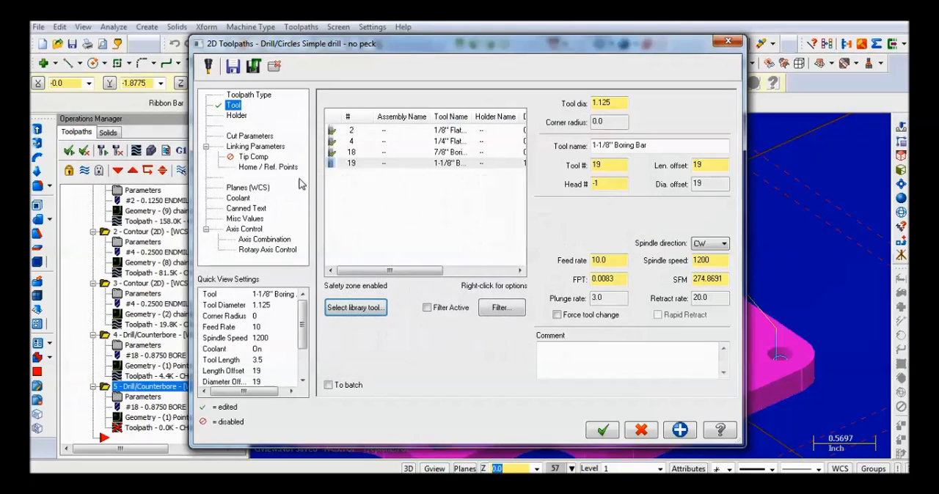
# - Keep the Drill/Counterbore cycle, replace the larger bore operation's depth value and accept the operation
pyautogui.click(250, 137)
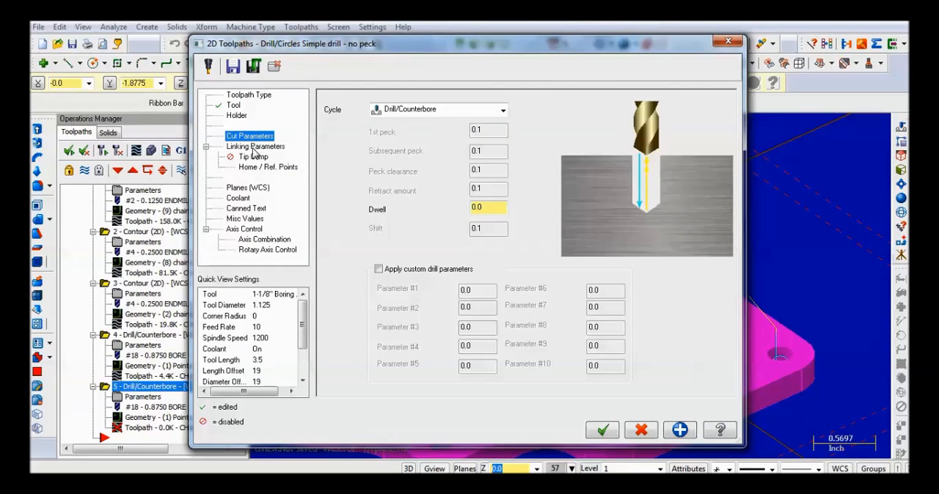
pyautogui.click(252, 148)
pyautogui.click(253, 137)
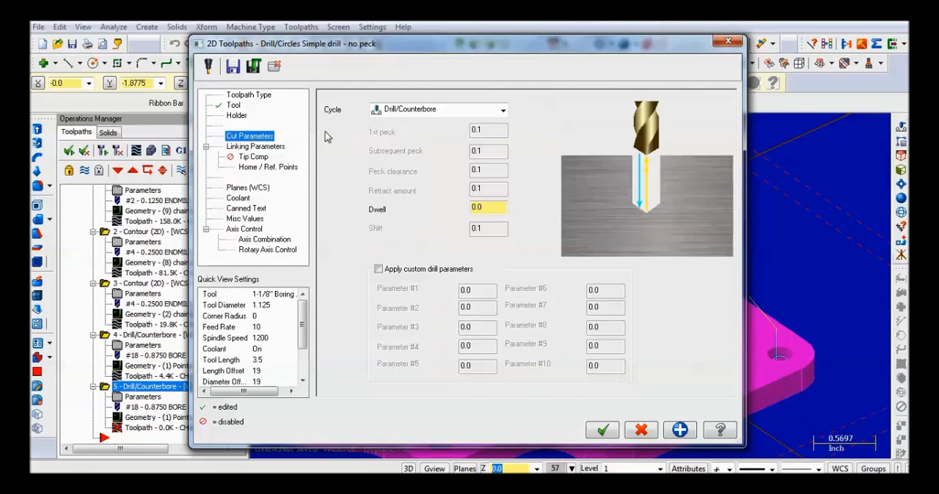
pyautogui.click(257, 148)
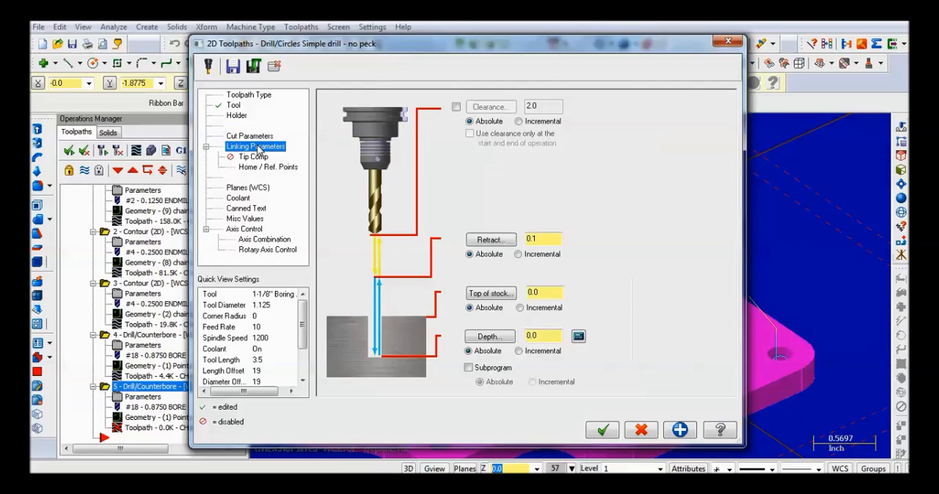
pyautogui.doubleClick(548, 335)
pyautogui.press('Delete')
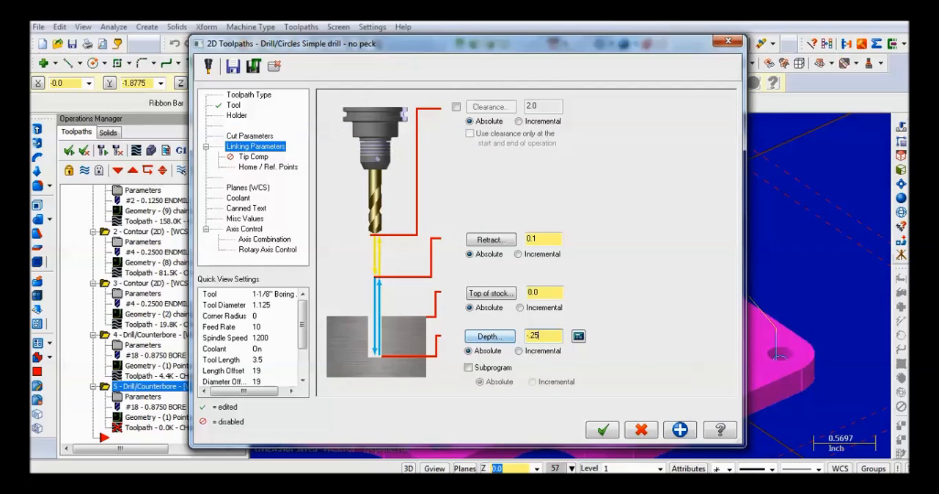
pyautogui.click(604, 431)
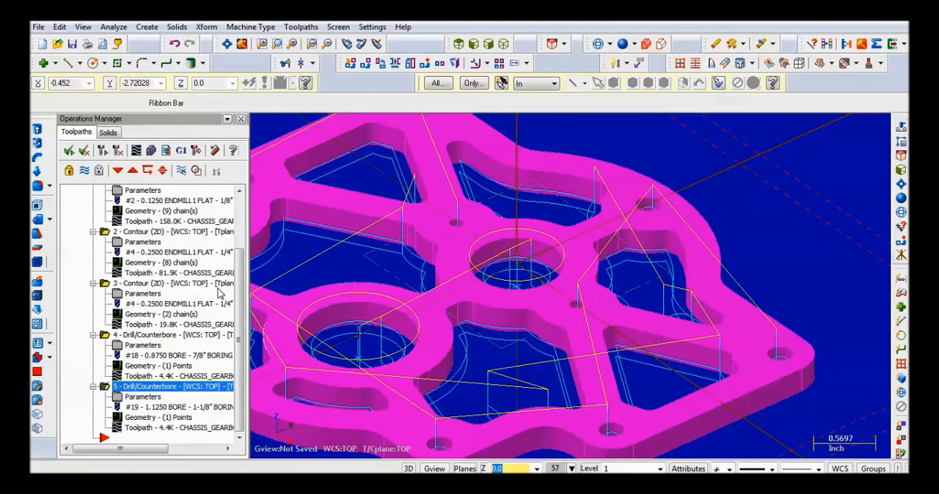
# - Backplot the larger bore's boring operation and look over the toolpaths on the whole plate
pyautogui.click(136, 150)
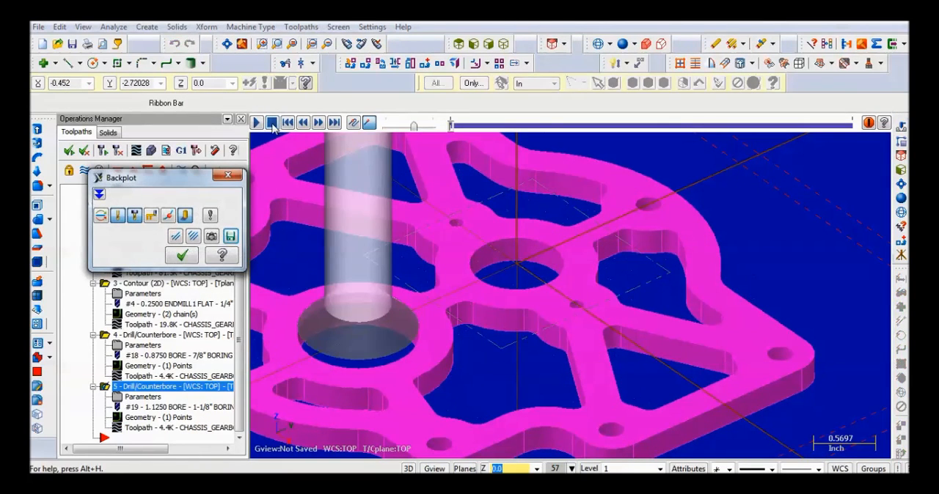
pyautogui.click(258, 123)
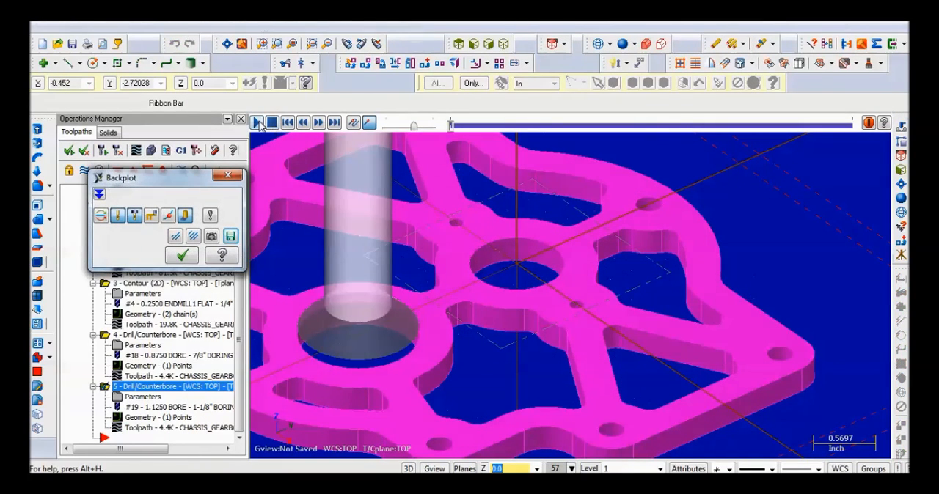
pyautogui.click(235, 178)
pyautogui.scroll(-3, 440, 286)
pyautogui.scroll(3, 372, 291)
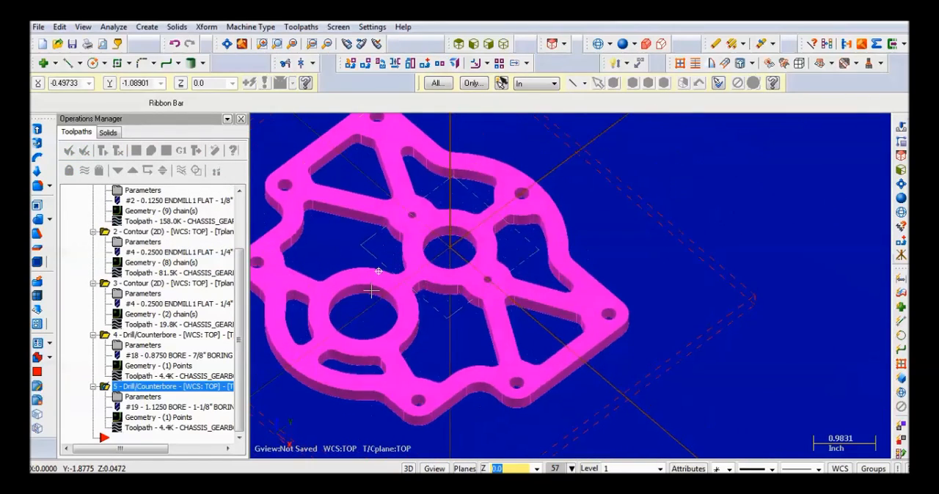
pyautogui.moveTo(361, 247); pyautogui.dragTo(363, 238, button='middle')
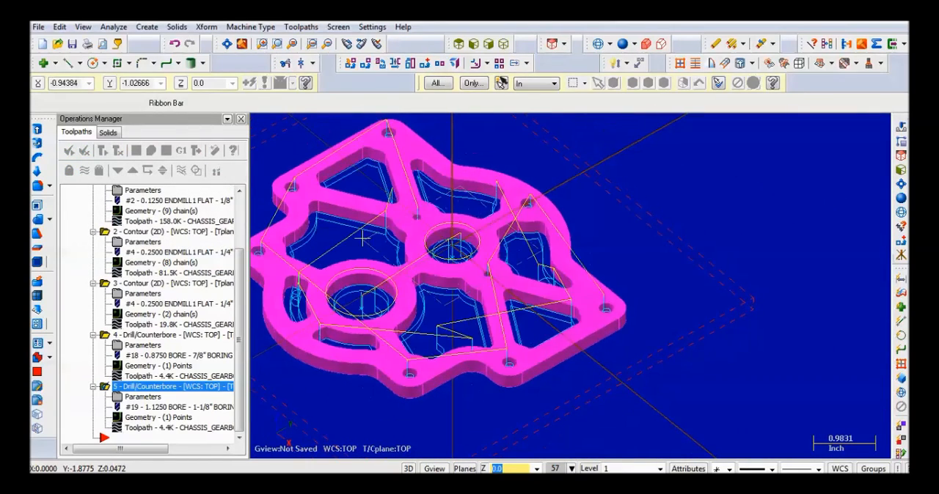
pyautogui.scroll(3, 161, 316)
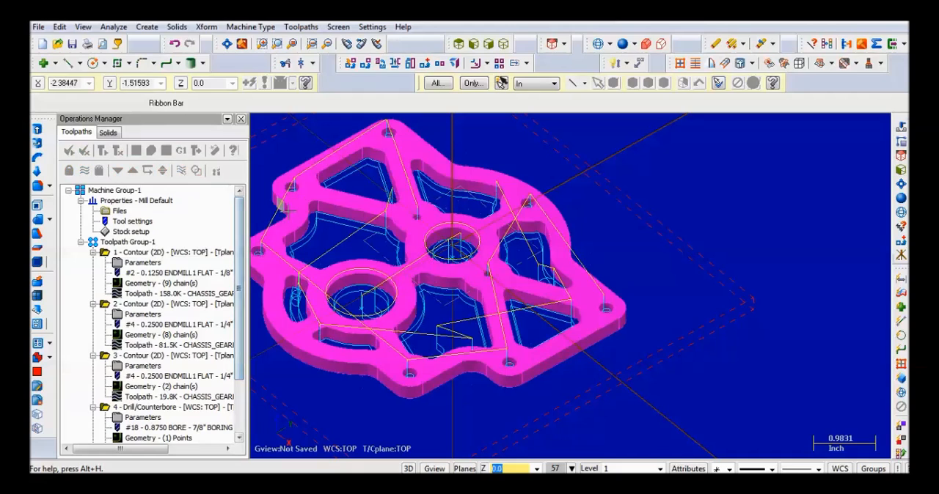
# - Select all operations and hide their toolpath display on the plate
pyautogui.click(109, 254)
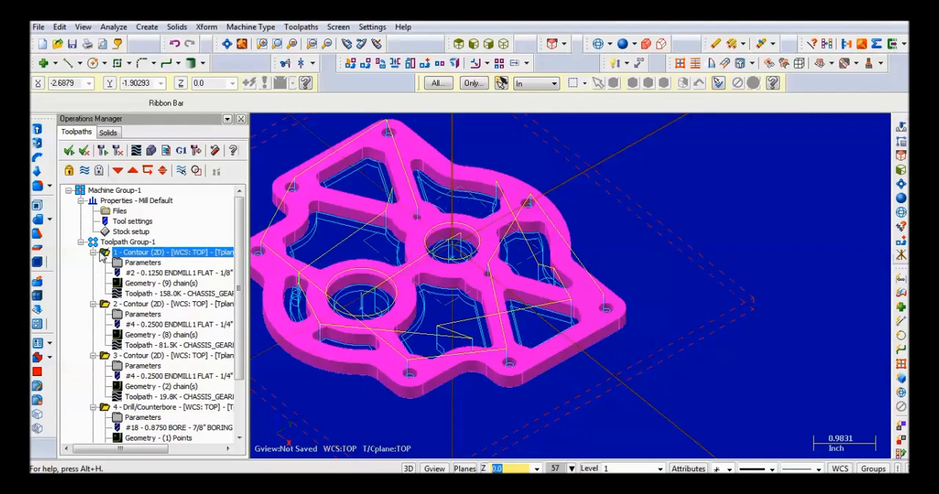
pyautogui.click(69, 151)
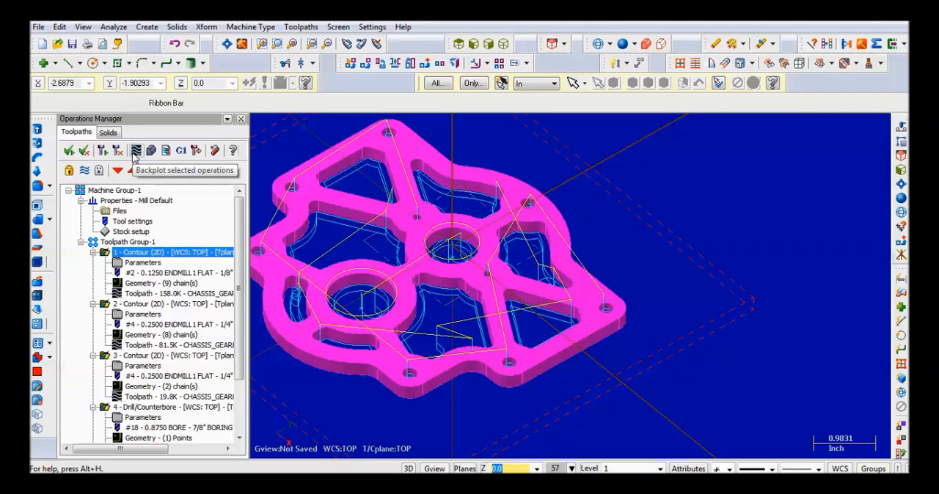
pyautogui.click(86, 172)
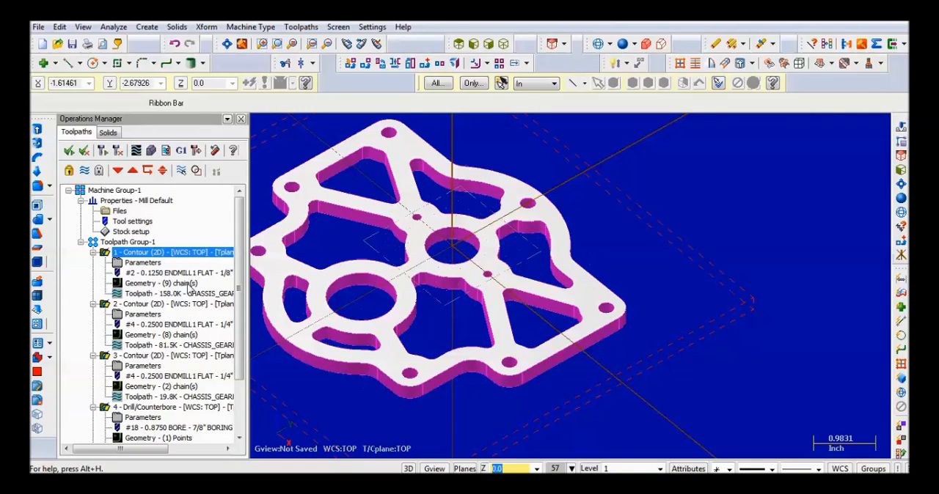
pyautogui.click(87, 171)
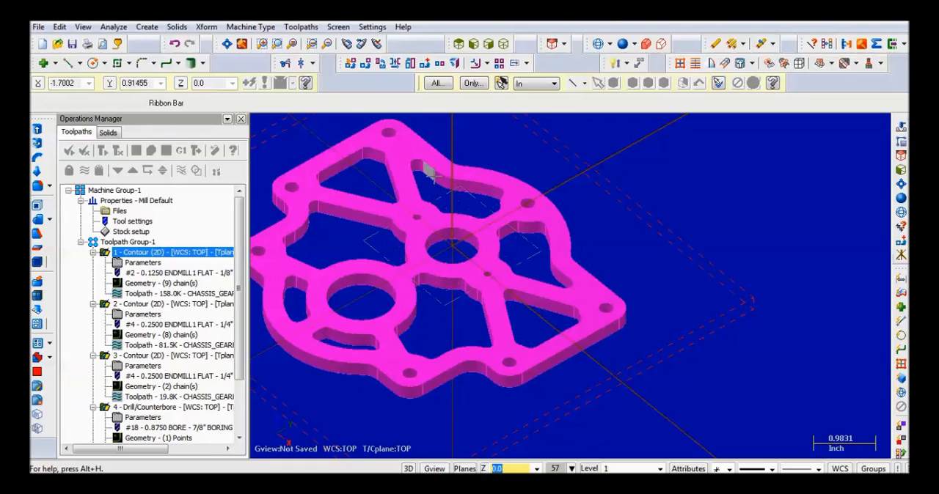
# - Create a contour toolpath and chain the plate's complete outer perimeter as its geometry, resolving the branch points along the edge
pyautogui.scroll(-2, 456, 213)
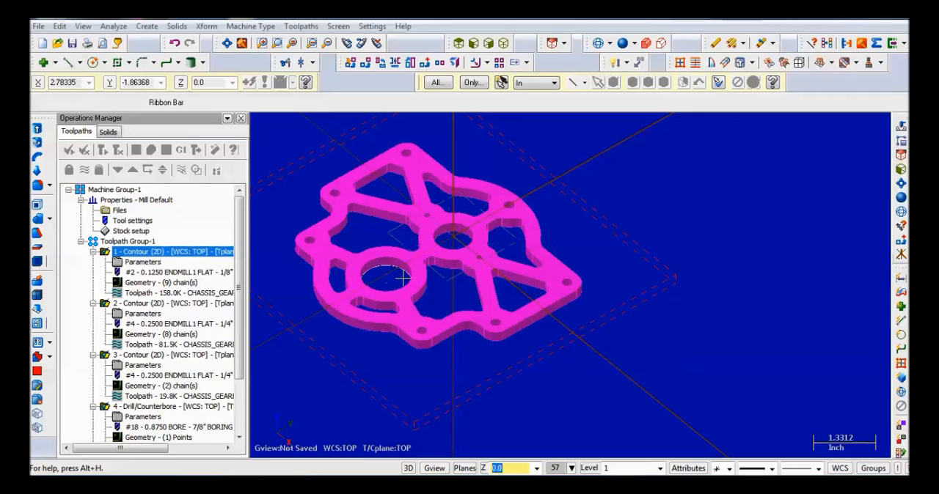
pyautogui.click(302, 26)
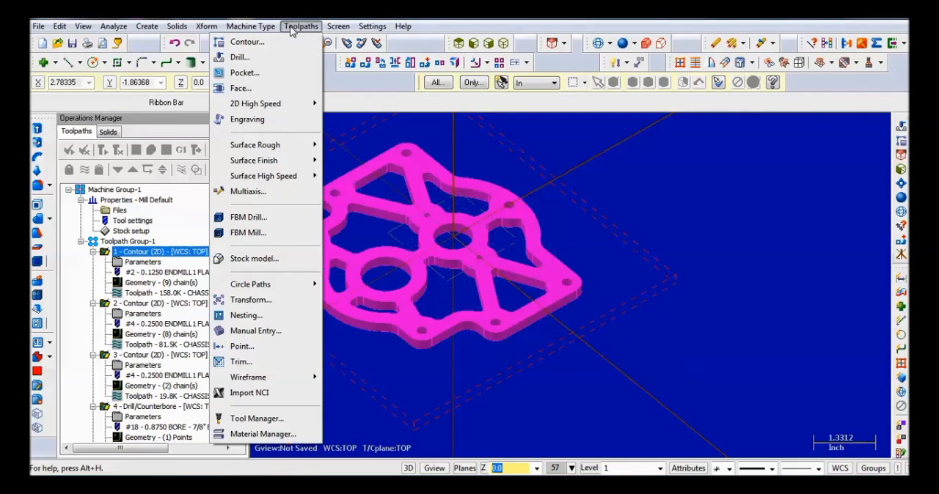
pyautogui.click(286, 42)
pyautogui.scroll(3, 311, 193)
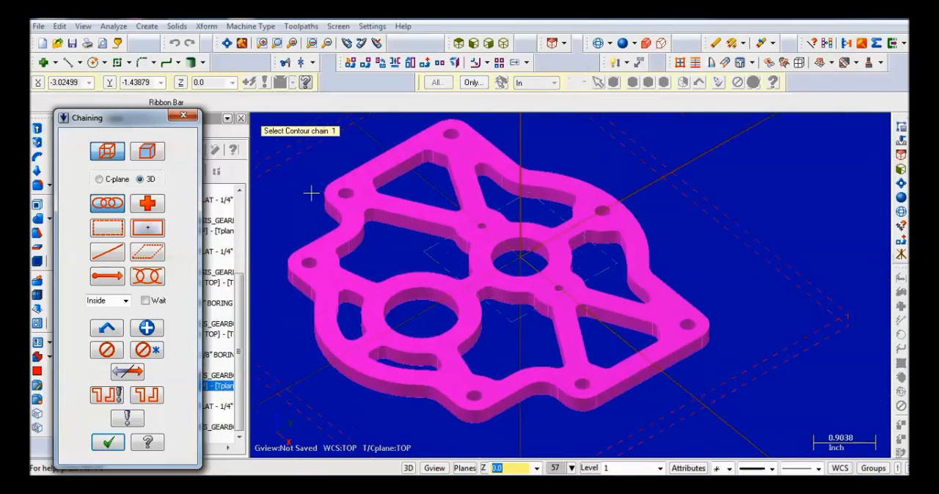
pyautogui.scroll(-2, 341, 218)
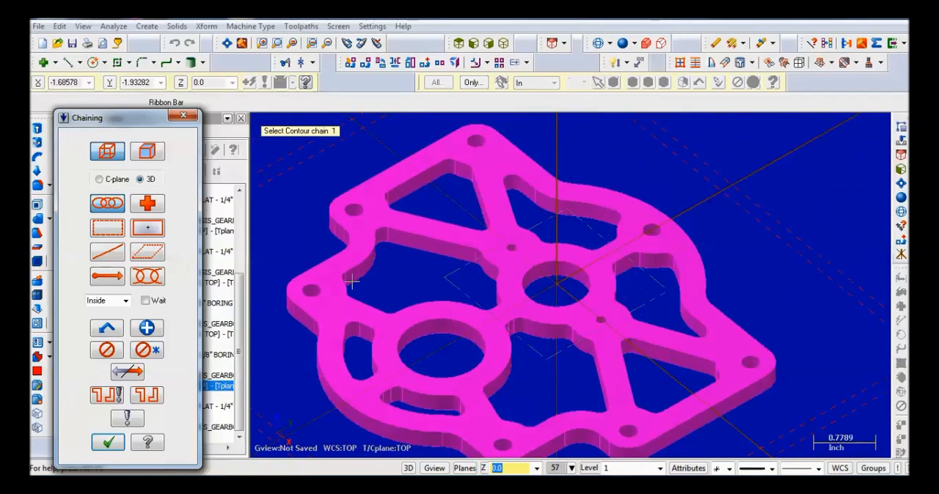
pyautogui.scroll(-2, 347, 272)
pyautogui.click(378, 380)
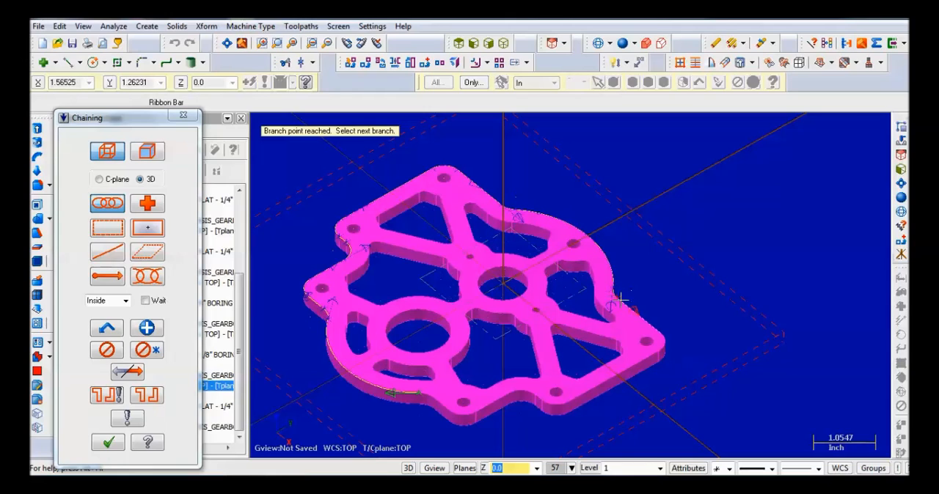
pyautogui.click(666, 344)
pyautogui.click(658, 353)
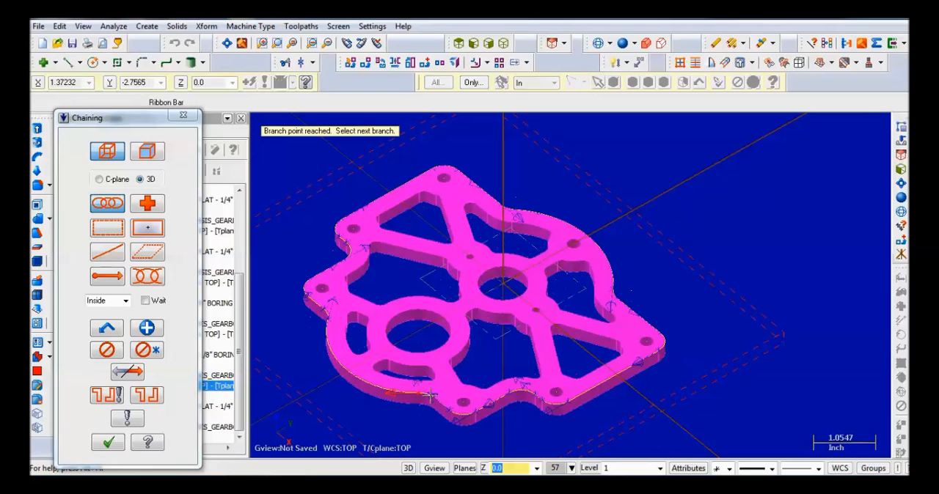
pyautogui.click(110, 444)
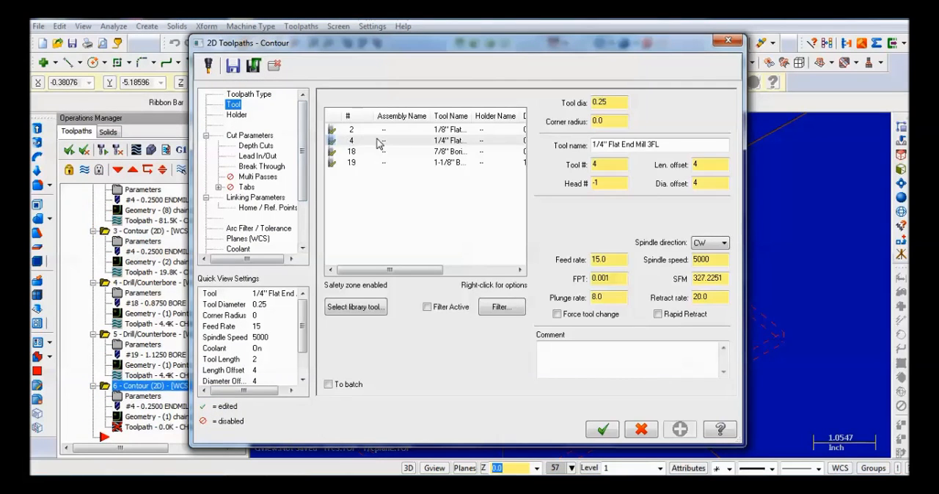
# - Check the perimeter contour's depth cut, lead in/out and break-through settings, and enable automatic placement of 6 tabs
pyautogui.click(268, 146)
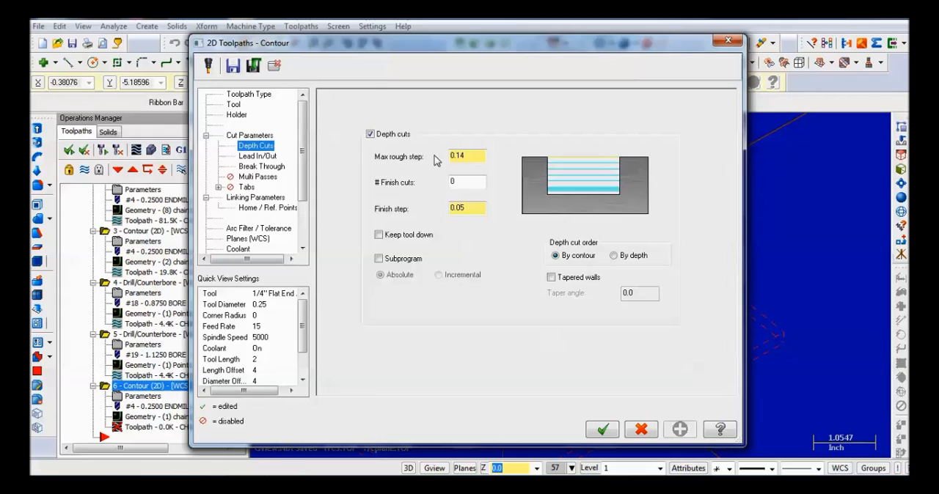
pyautogui.click(275, 157)
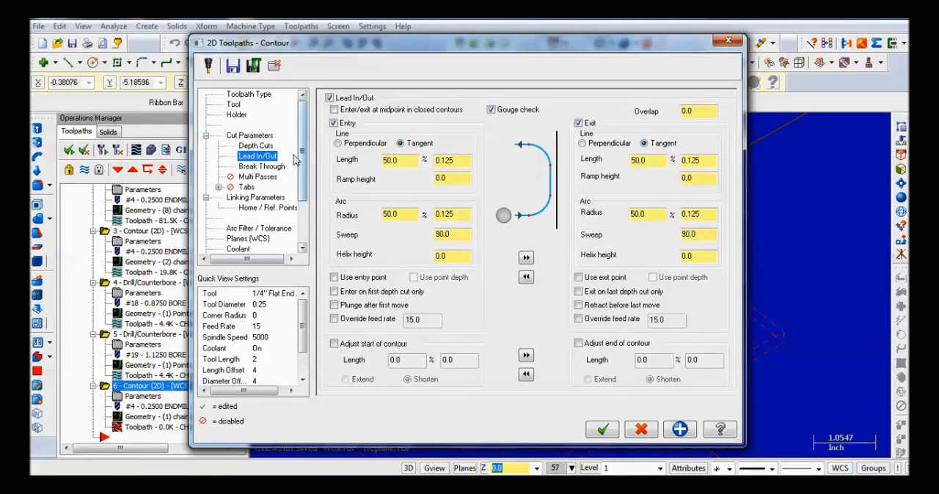
pyautogui.click(264, 167)
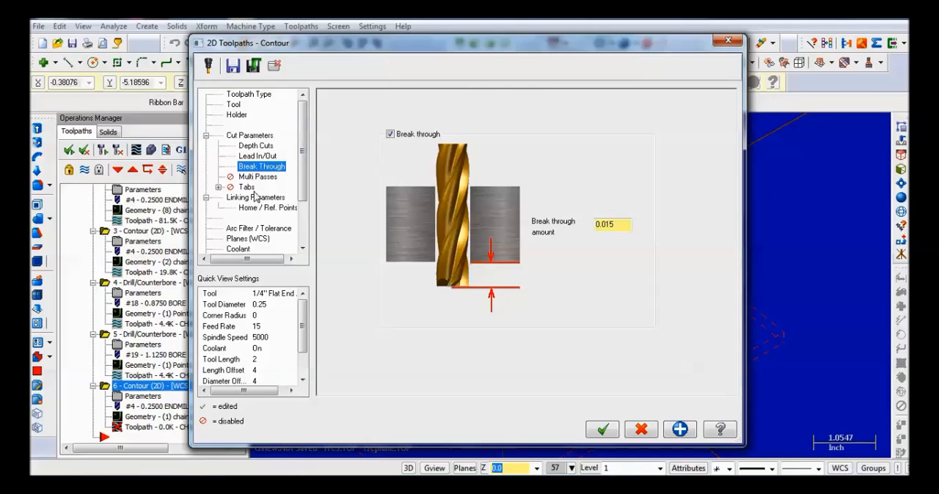
pyautogui.click(218, 188)
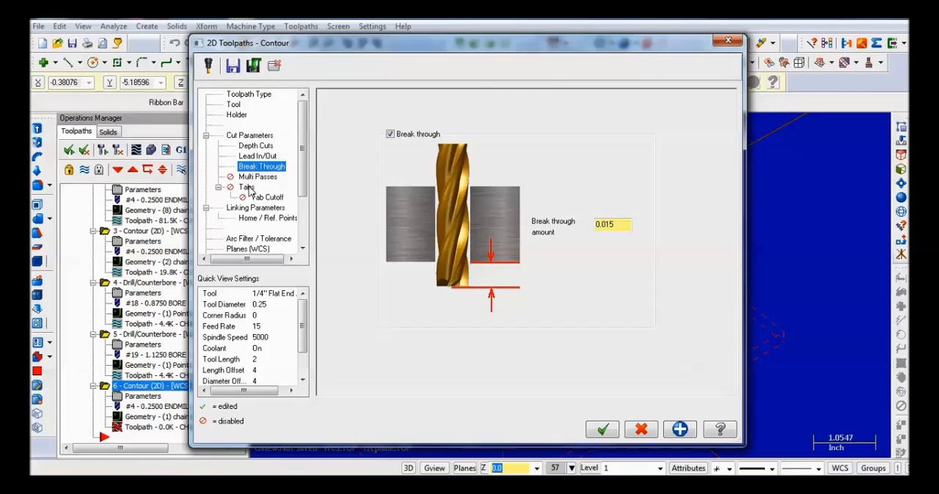
pyautogui.click(251, 189)
pyautogui.click(333, 100)
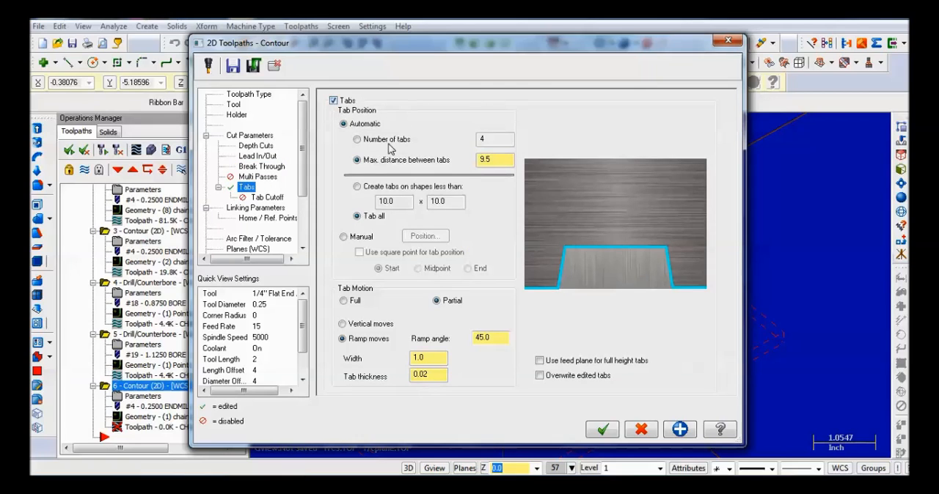
pyautogui.click(358, 139)
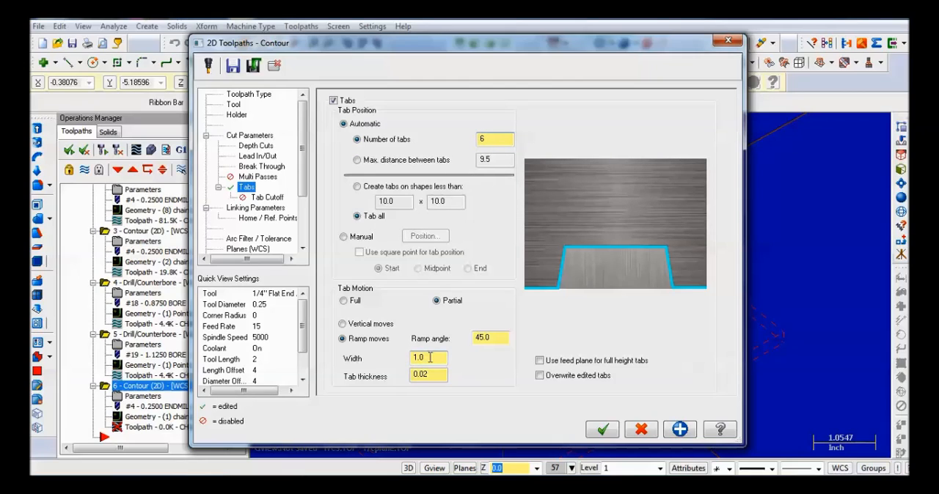
# - Set the perimeter tabs' width to 0.75 and tab thickness to 0.035 and accept the contour operation
pyautogui.moveTo(430, 357); pyautogui.dragTo(417, 359)
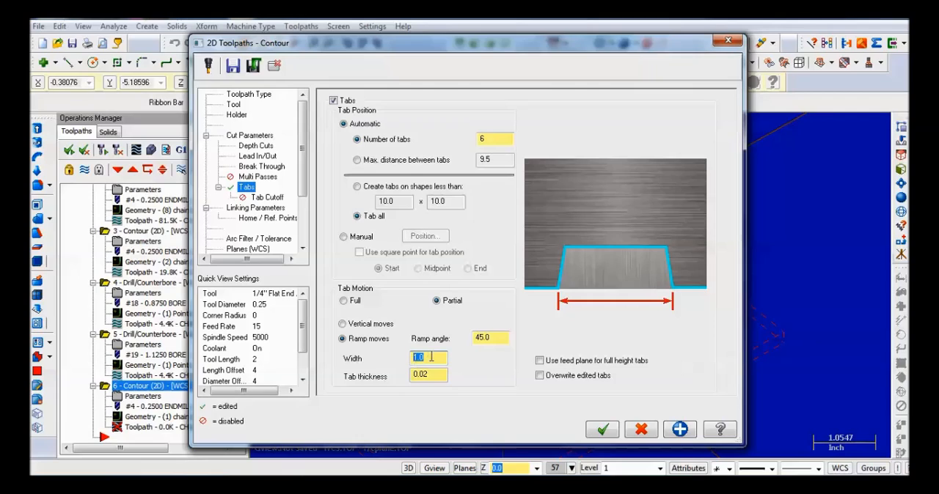
pyautogui.write('.75')
pyautogui.click(433, 377)
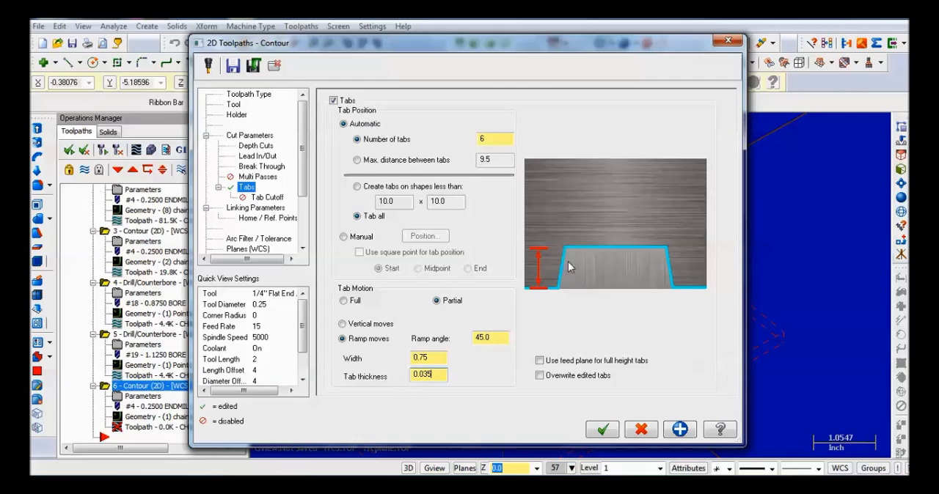
pyautogui.click(600, 430)
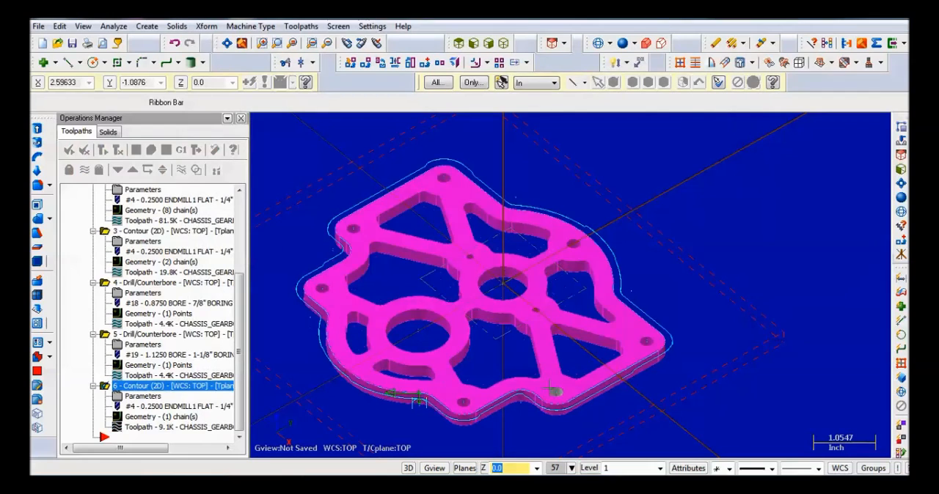
# - Reopen the perimeter contour's parameters, set its absolute linking depth to -0.25 and accept the change
pyautogui.scroll(-2, 465, 386)
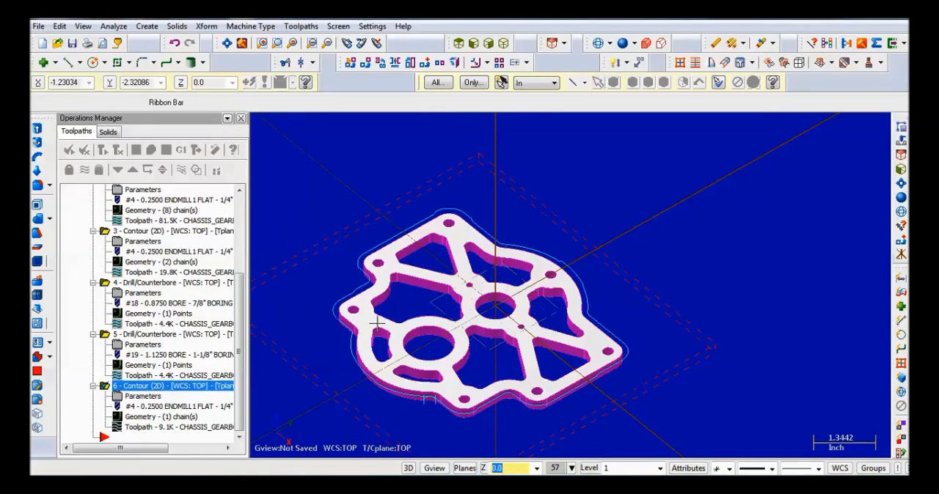
pyautogui.scroll(3, 421, 422)
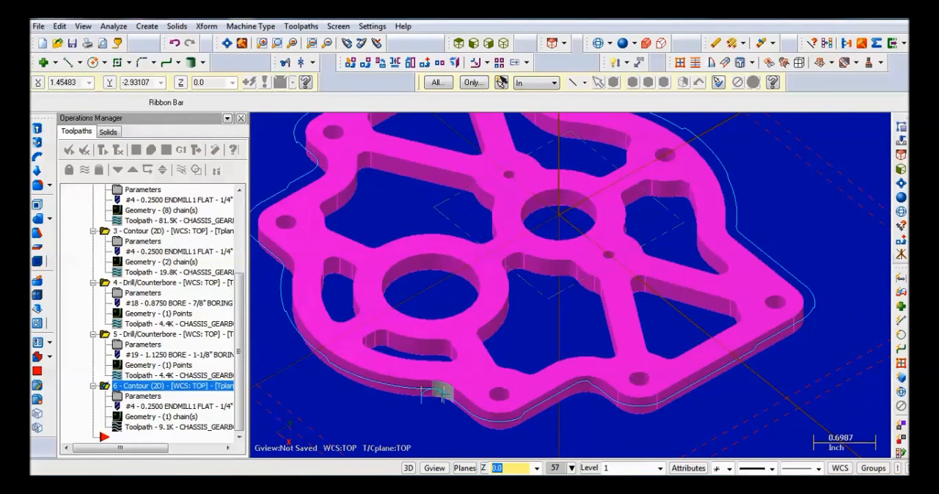
pyautogui.scroll(-1, 314, 300)
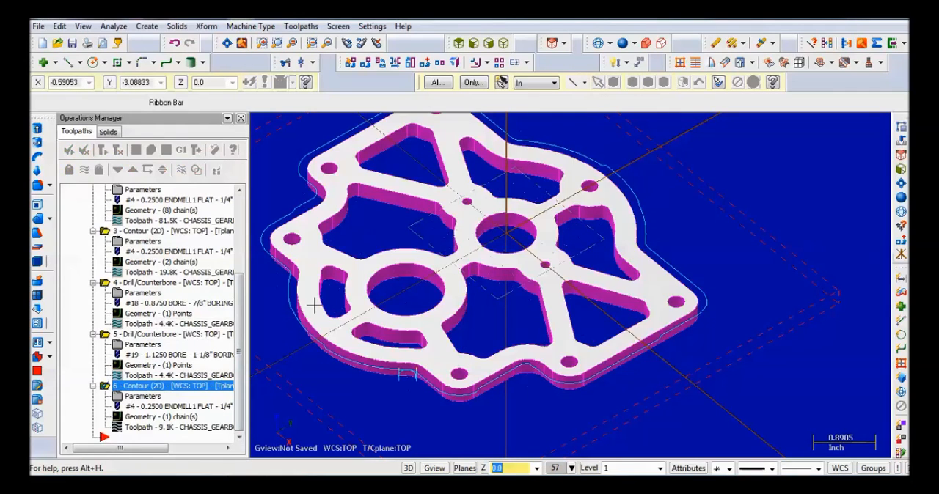
pyautogui.click(144, 403)
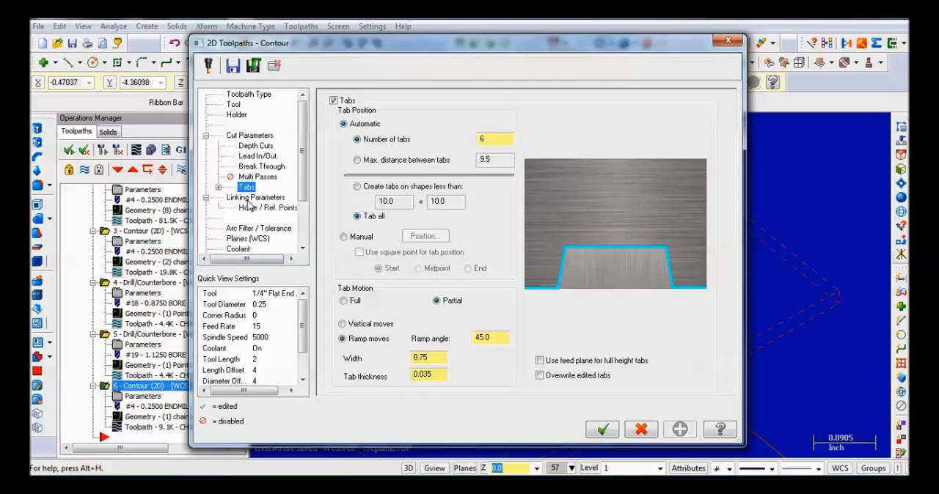
pyautogui.click(254, 197)
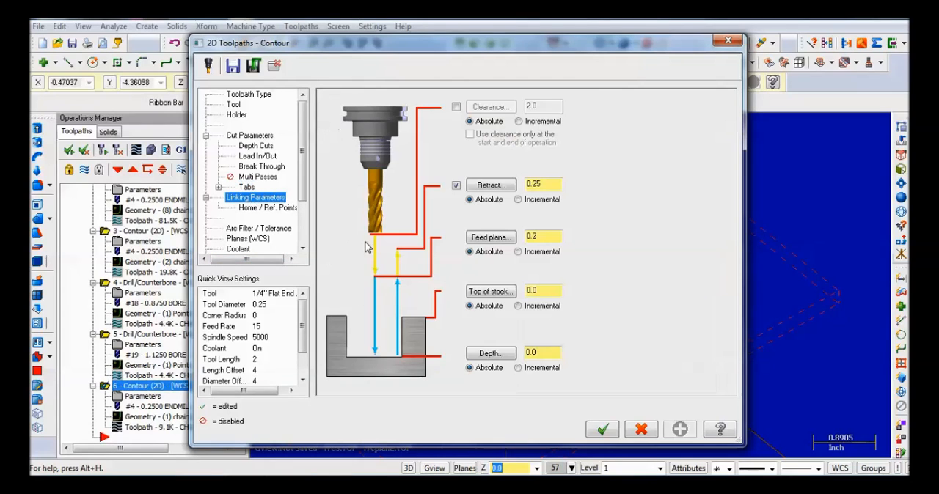
pyautogui.doubleClick(536, 353)
pyautogui.write('-')
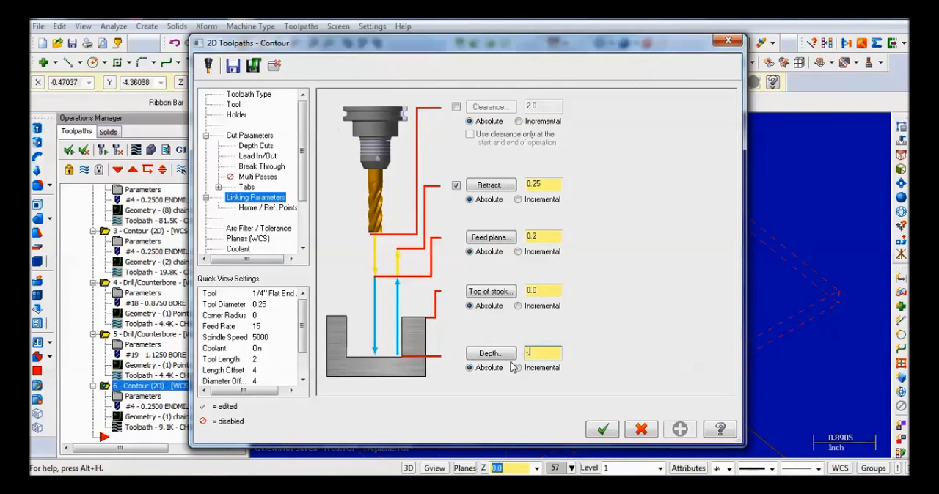
pyautogui.write('.25')
pyautogui.click(602, 429)
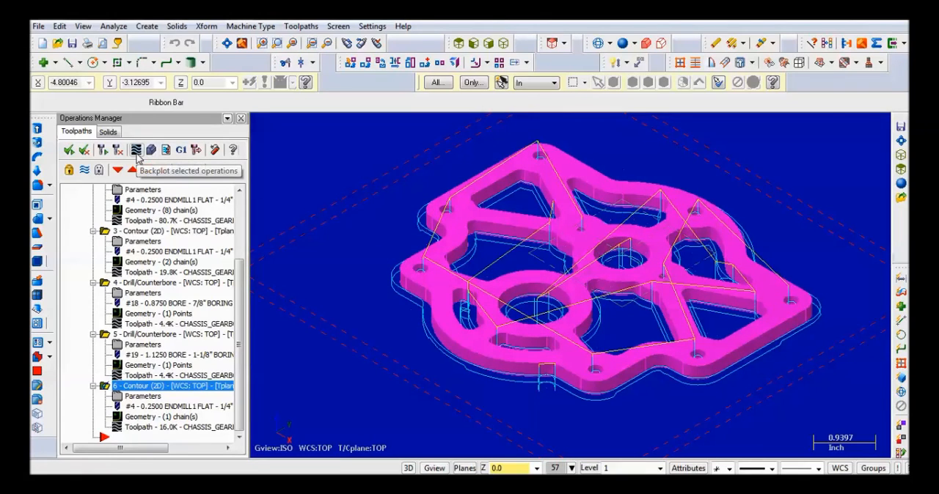
# - Backplot the perimeter contour and inspect the tool motion and tabs along the plate's edge, closing the backplot when done
pyautogui.click(151, 151)
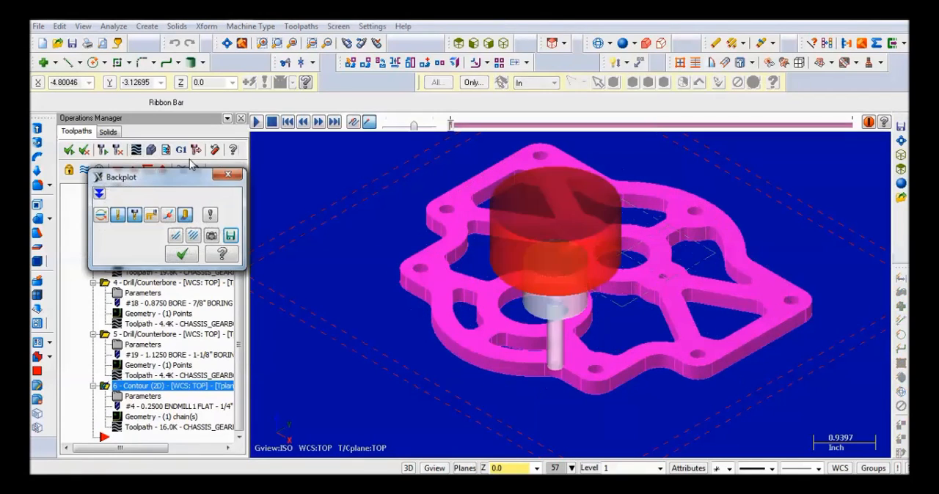
pyautogui.click(257, 121)
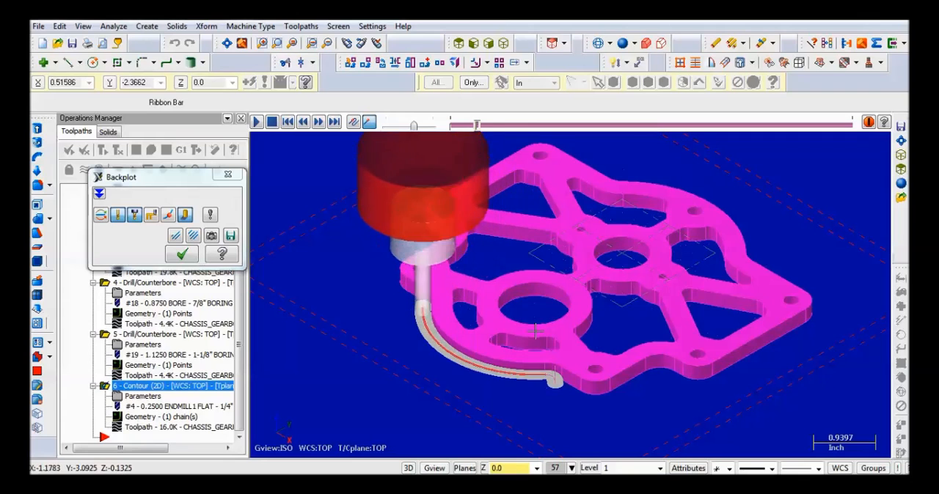
pyautogui.moveTo(522, 314)
pyautogui.mouseDown(button='middle')
pyautogui.moveTo(527, 292)
pyautogui.moveTo(545, 296)
pyautogui.moveTo(533, 304)
pyautogui.moveTo(544, 295)
pyautogui.moveTo(516, 292)
pyautogui.moveTo(478, 310)
pyautogui.moveTo(516, 314)
pyautogui.mouseUp(button='middle')
pyautogui.scroll(2, 517, 306)
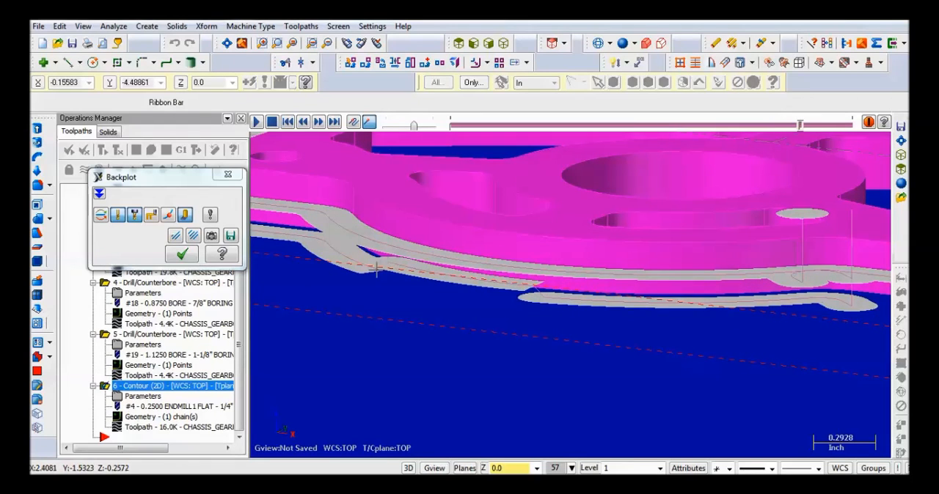
pyautogui.moveTo(433, 259); pyautogui.dragTo(456, 279, button='middle')
pyautogui.click(228, 43)
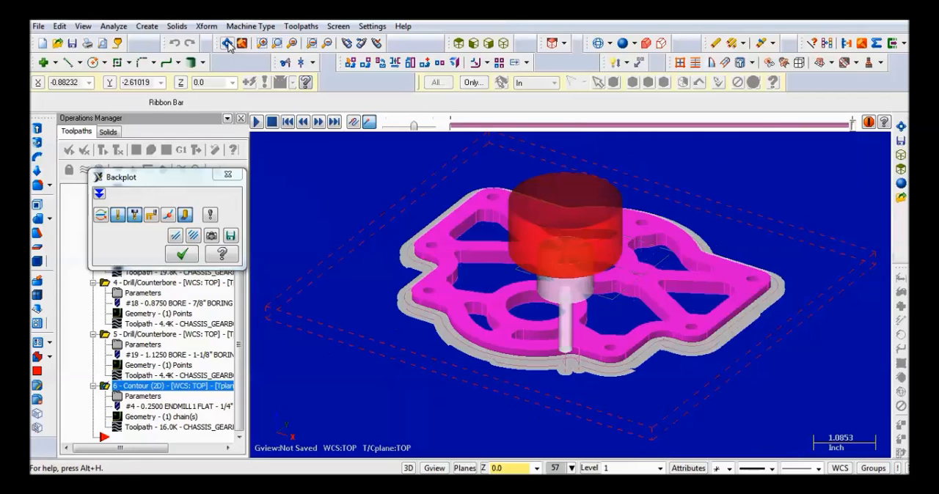
pyautogui.click(227, 176)
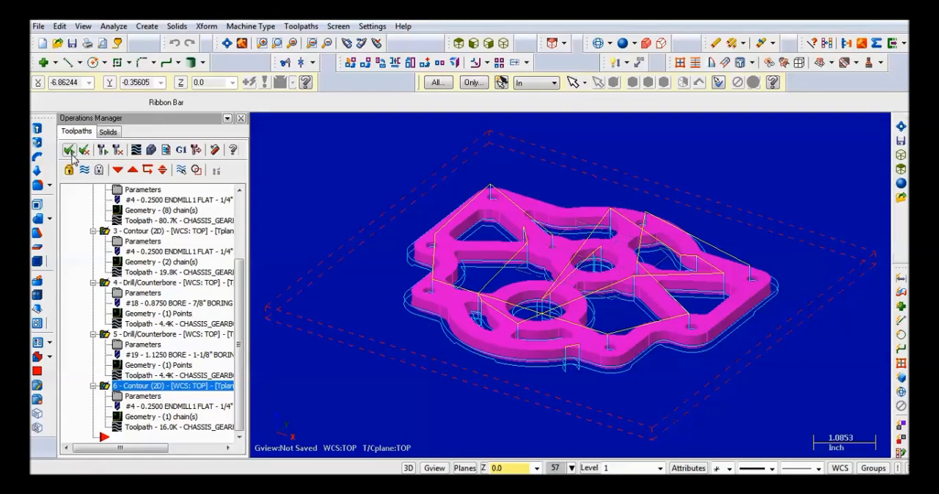
# - Verify all six operations on the stock, running the machining simulation at a reduced playback speed
pyautogui.click(150, 151)
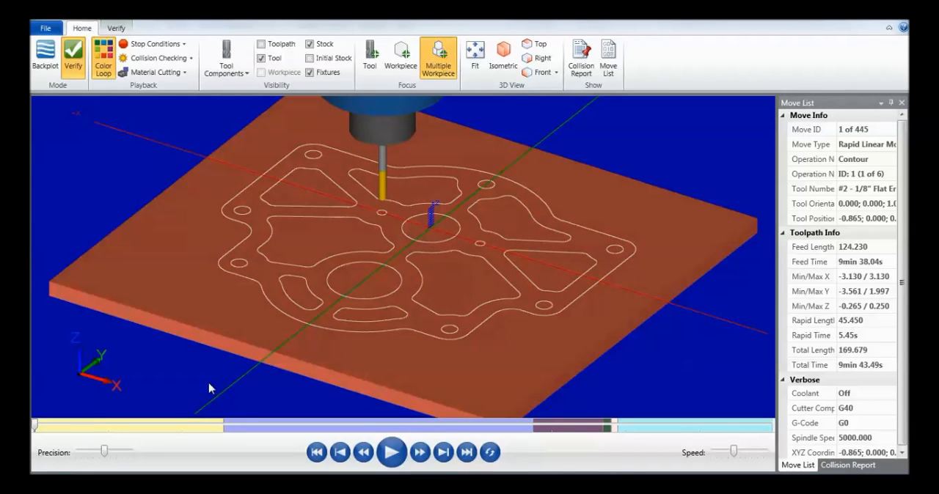
pyautogui.moveTo(733, 451); pyautogui.dragTo(727, 453)
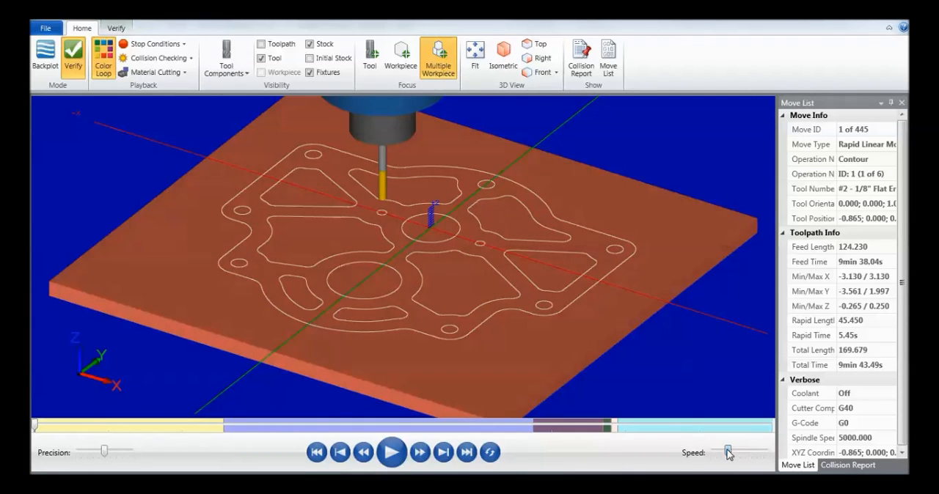
pyautogui.click(401, 455)
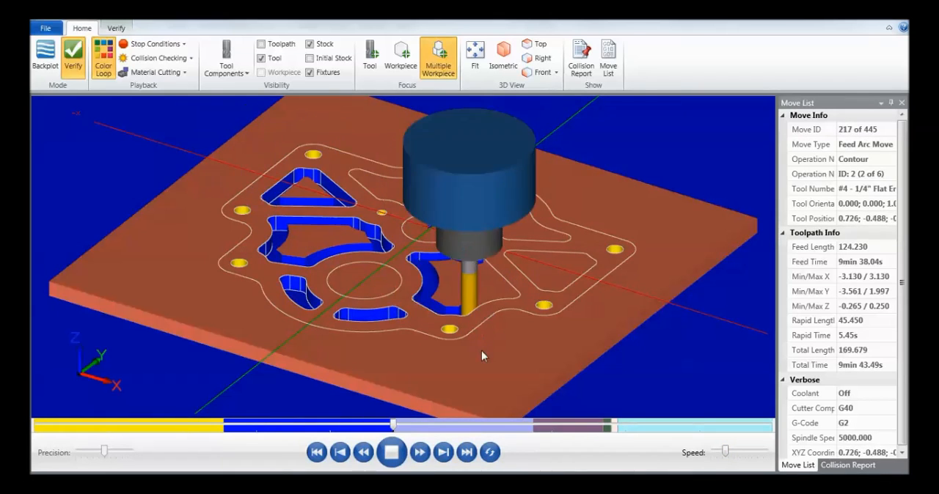
# - Examine the simulated plate from several angles, checking the perimeter tabs, cutouts, holes and both bores
pyautogui.moveTo(492, 265)
pyautogui.mouseDown(button='middle')
pyautogui.moveTo(494, 284)
pyautogui.moveTo(503, 281)
pyautogui.moveTo(483, 276)
pyautogui.mouseUp(button='middle')
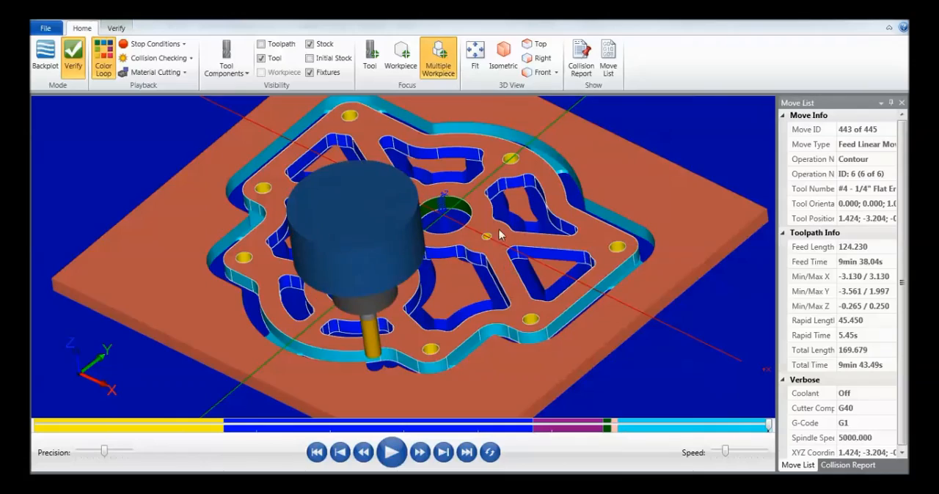
pyautogui.moveTo(474, 257)
pyautogui.mouseDown(button='middle')
pyautogui.moveTo(445, 272)
pyautogui.moveTo(444, 285)
pyautogui.moveTo(444, 255)
pyautogui.moveTo(489, 266)
pyautogui.mouseUp(button='middle')
pyautogui.scroll(-4, 490, 260)
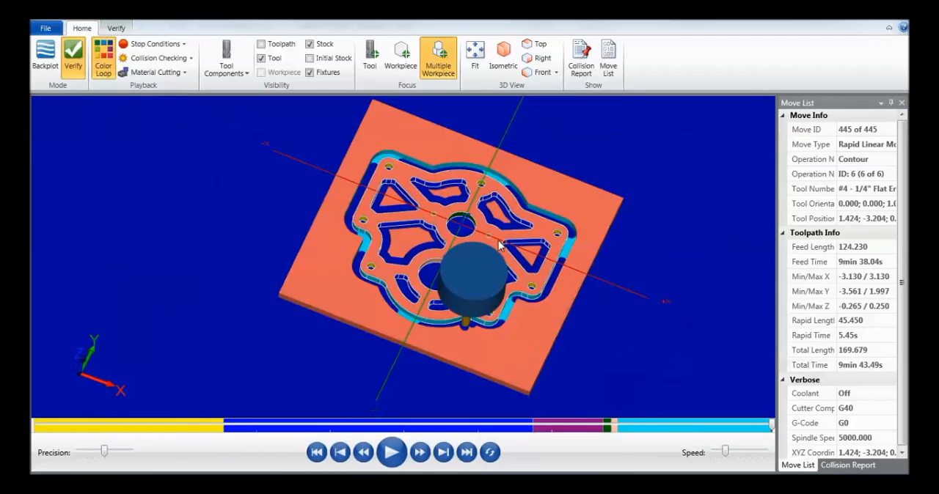
pyautogui.scroll(4, 496, 250)
pyautogui.scroll(6, 514, 352)
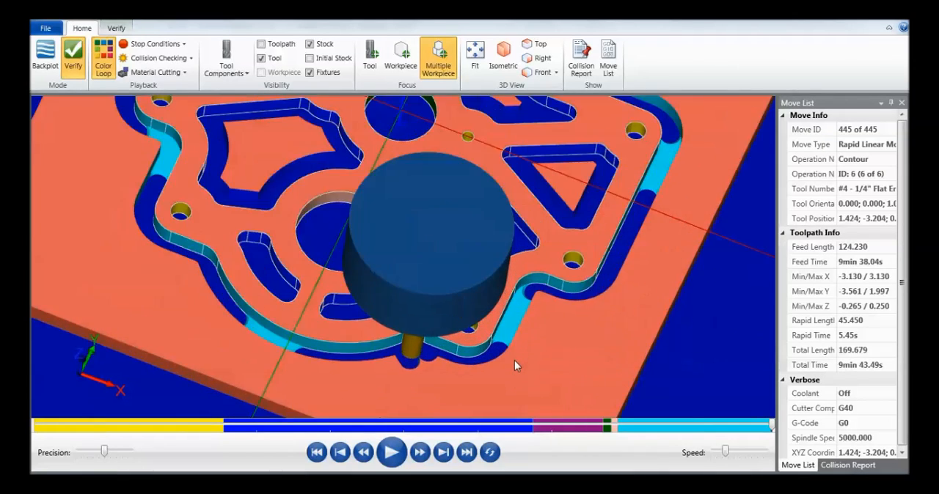
pyautogui.moveTo(494, 327); pyautogui.dragTo(494, 321, button='middle')
pyautogui.scroll(-3, 494, 321)
pyautogui.scroll(-5, 495, 321)
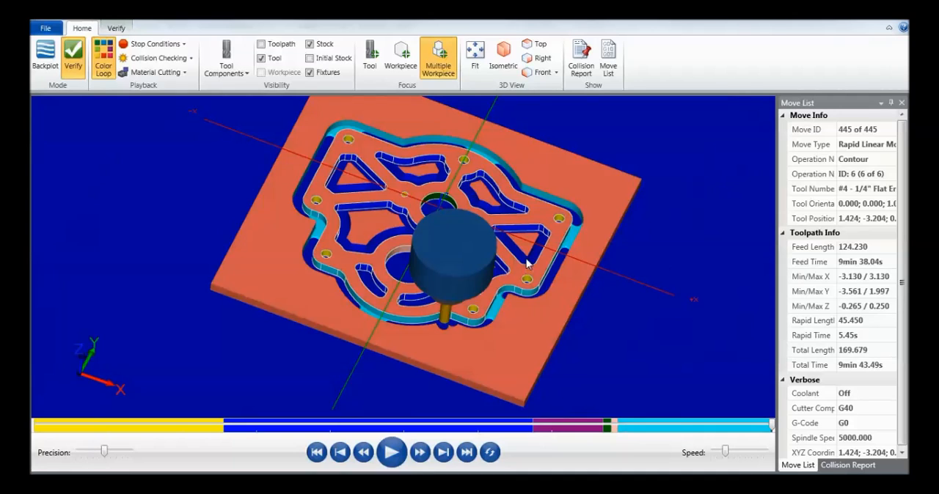
pyautogui.moveTo(528, 269); pyautogui.dragTo(506, 281, button='middle')
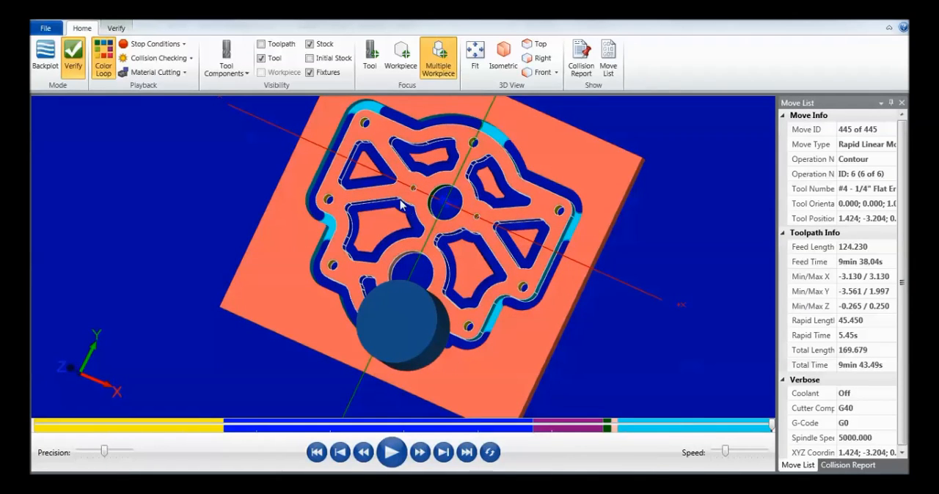
pyautogui.scroll(3, 374, 195)
pyautogui.scroll(-2, 374, 195)
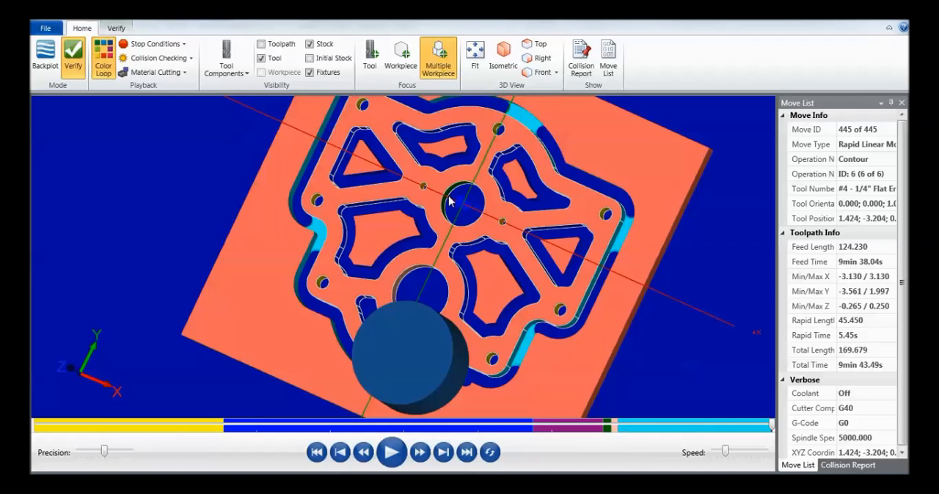
pyautogui.moveTo(447, 223); pyautogui.dragTo(461, 204, button='middle')
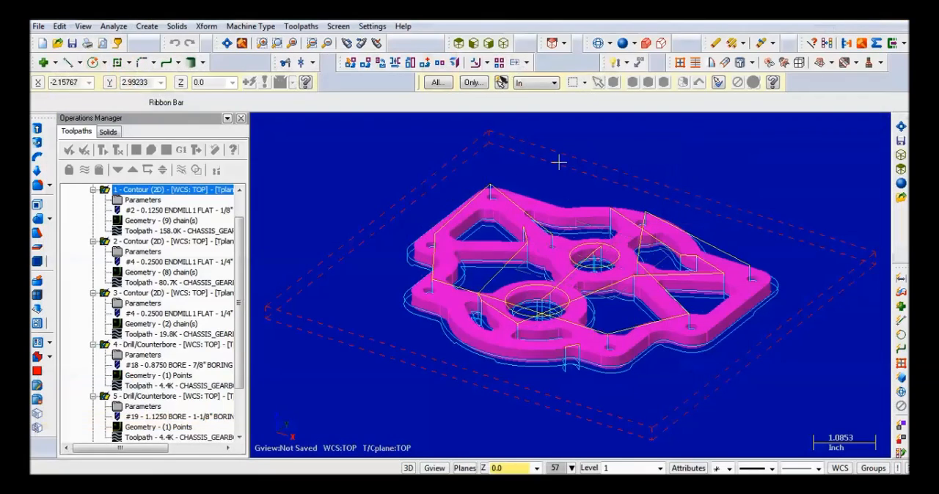
# - Move Chain 1's start point in the second contour to mid-edge on the triangular cutout's side nearest the bores and regenerate the toolpath
pyautogui.moveTo(560, 161); pyautogui.dragTo(510, 246, button='middle')
pyautogui.scroll(-3, 510, 246)
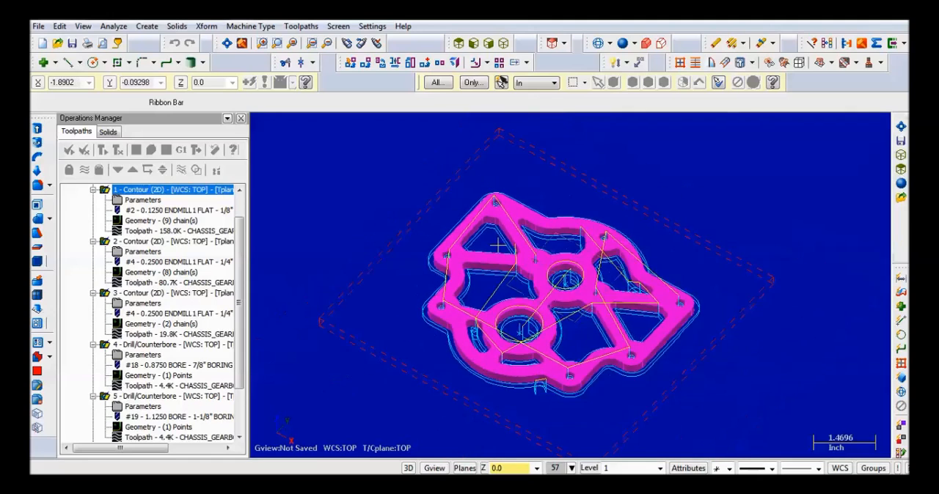
pyautogui.scroll(4, 506, 246)
pyautogui.scroll(1, 243, 270)
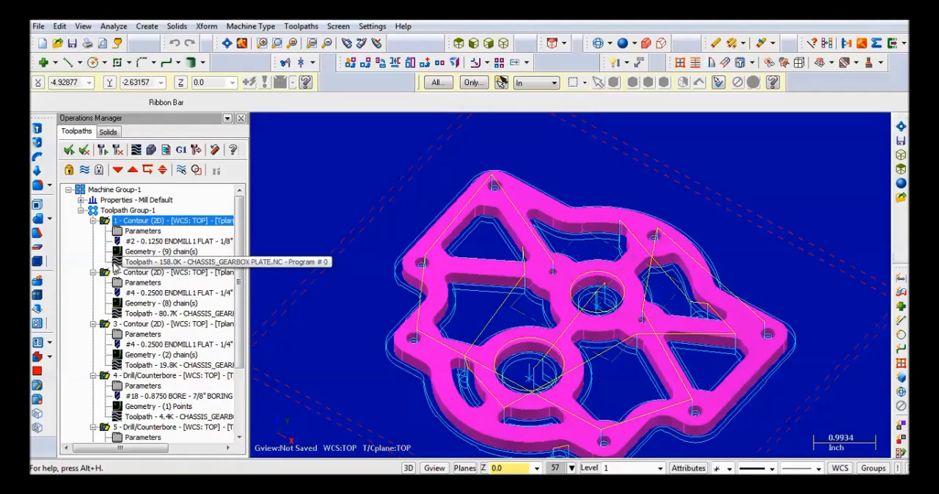
pyautogui.click(135, 306)
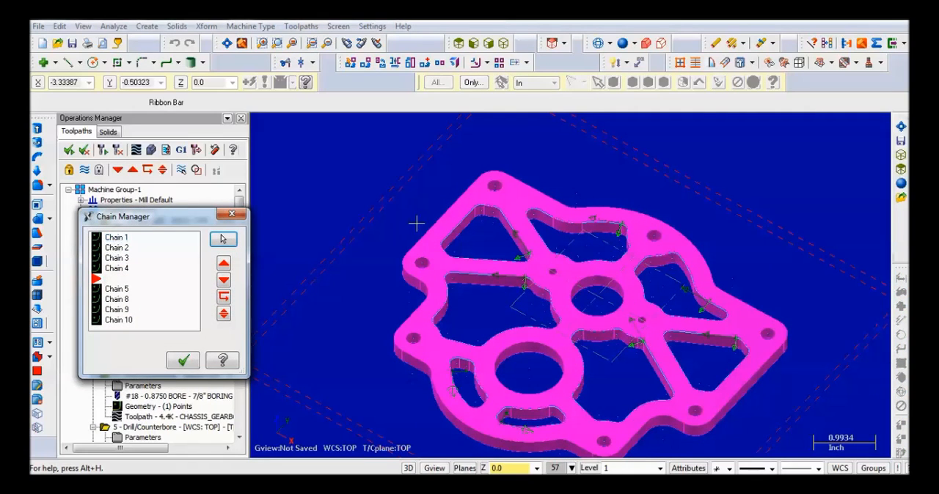
pyautogui.rightClick(116, 239)
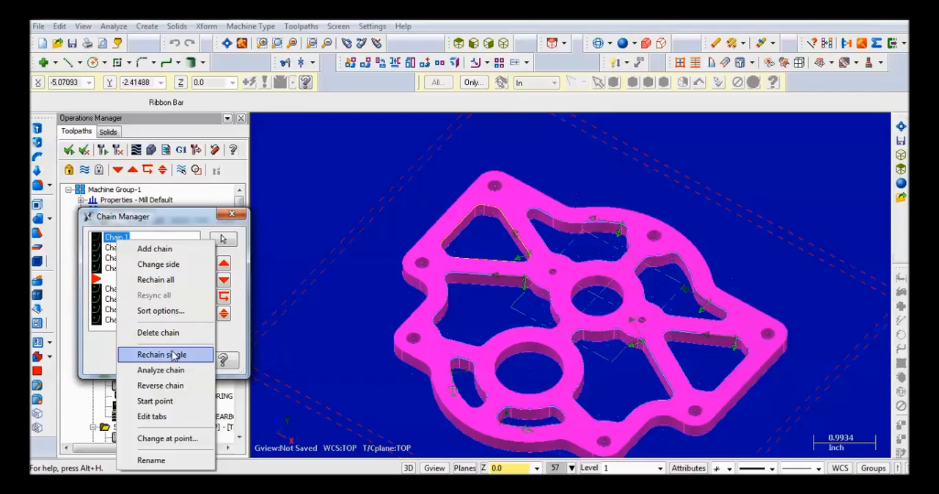
pyautogui.click(169, 401)
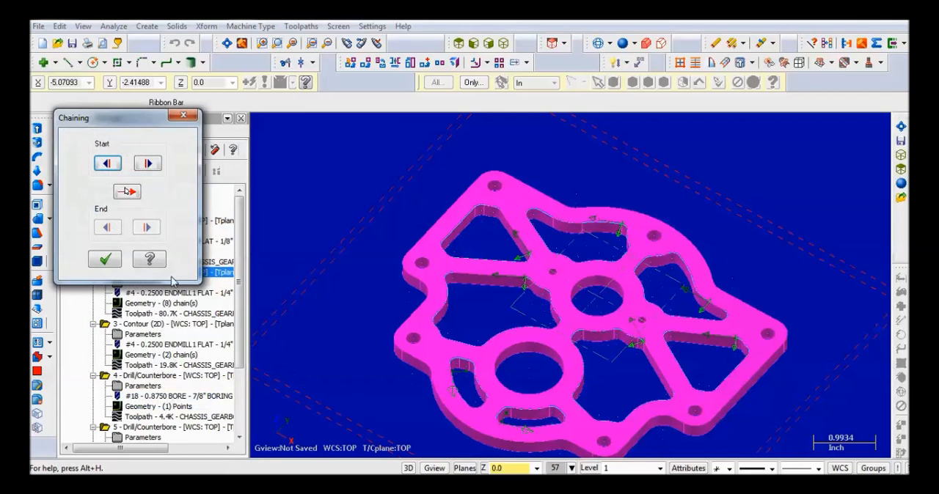
pyautogui.click(127, 192)
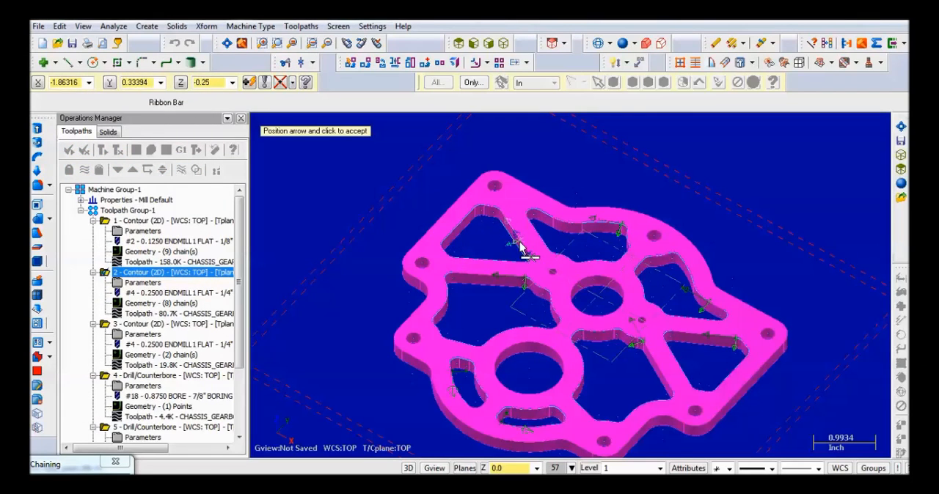
pyautogui.scroll(4, 521, 249)
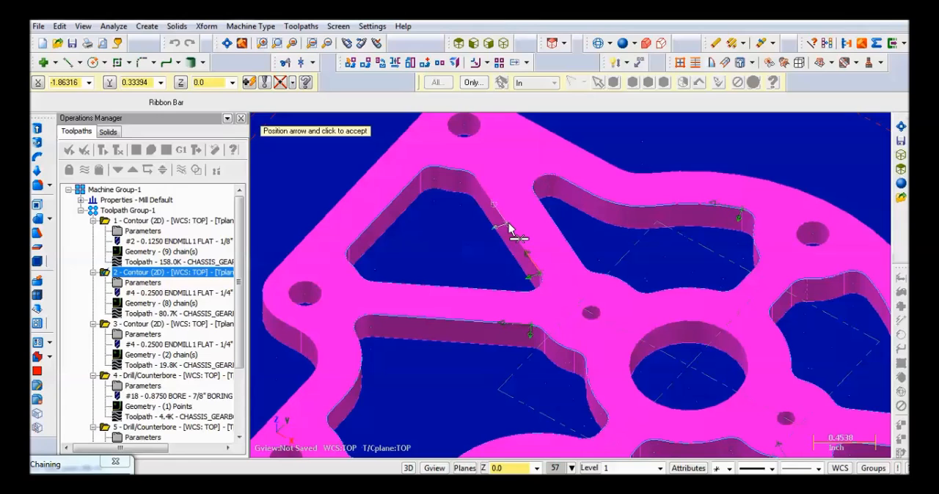
pyautogui.click(510, 225)
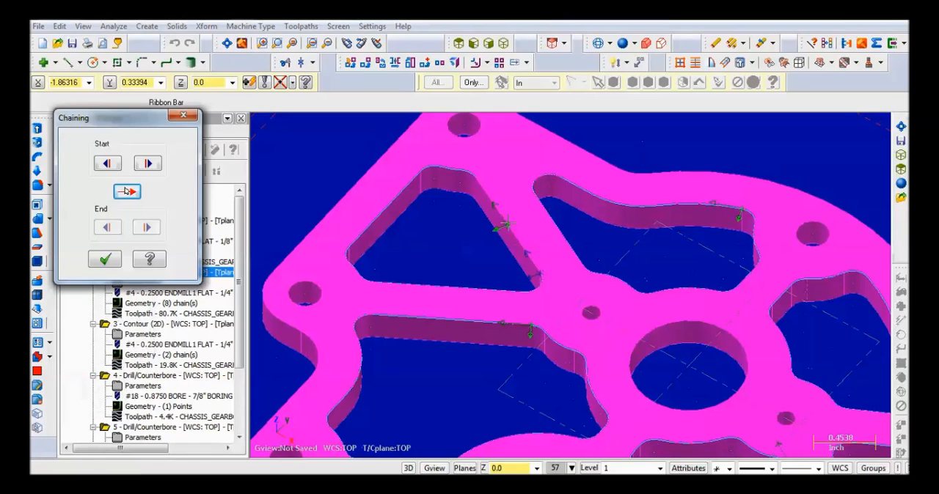
pyautogui.click(105, 259)
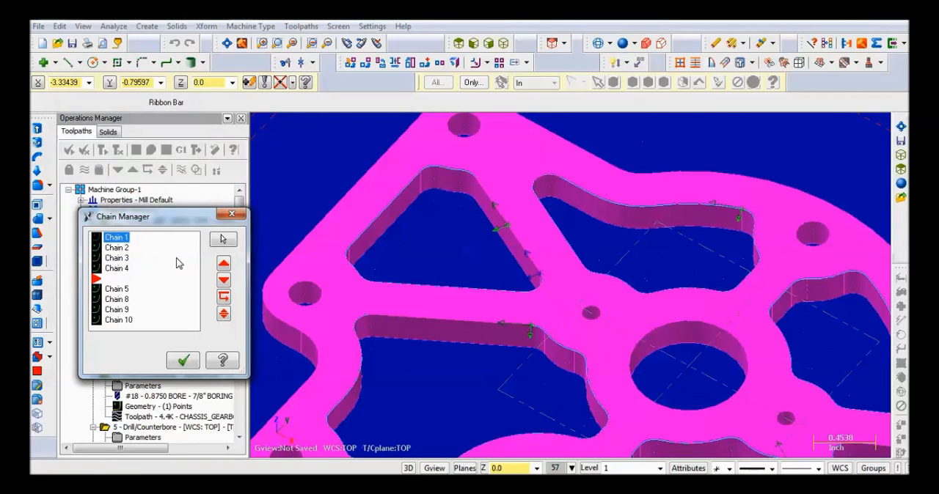
pyautogui.click(183, 359)
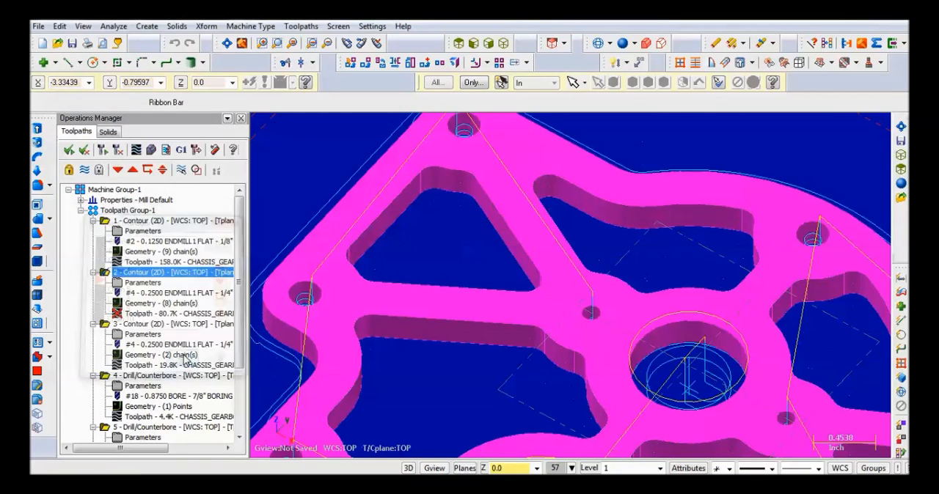
pyautogui.click(103, 151)
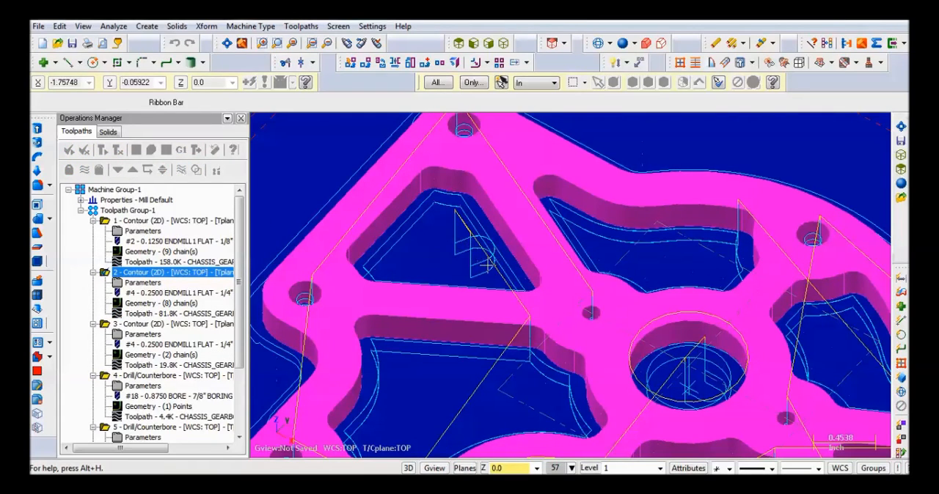
# - Move Chain 2's start point in the second contour away from the corner along the adjacent cutout's straight edge and regenerate the toolpath
pyautogui.click(150, 303)
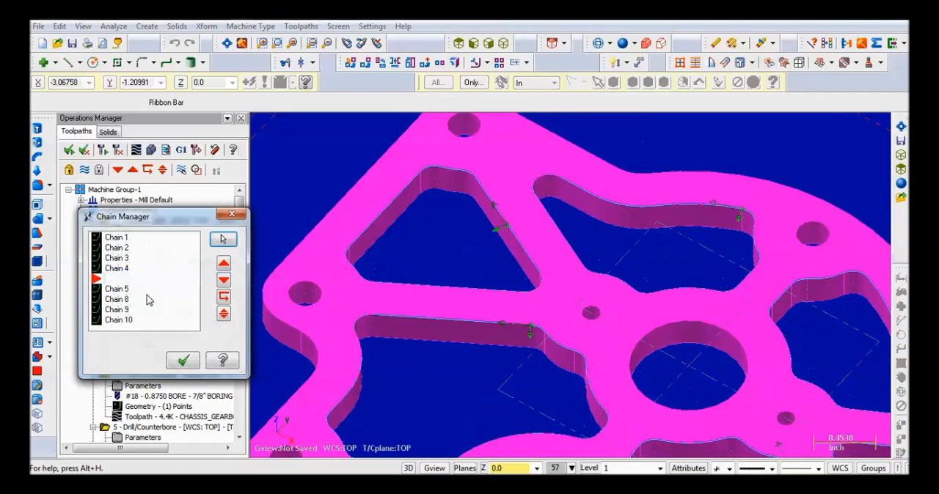
pyautogui.rightClick(117, 249)
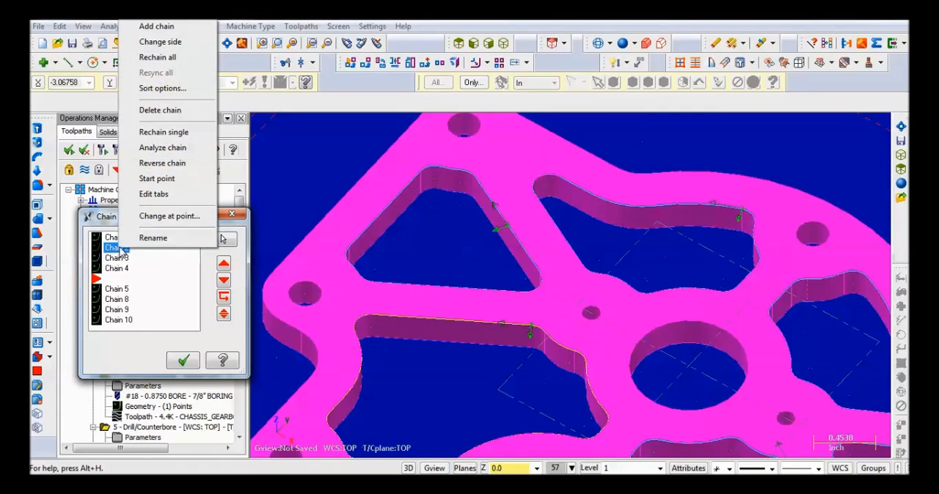
pyautogui.click(157, 178)
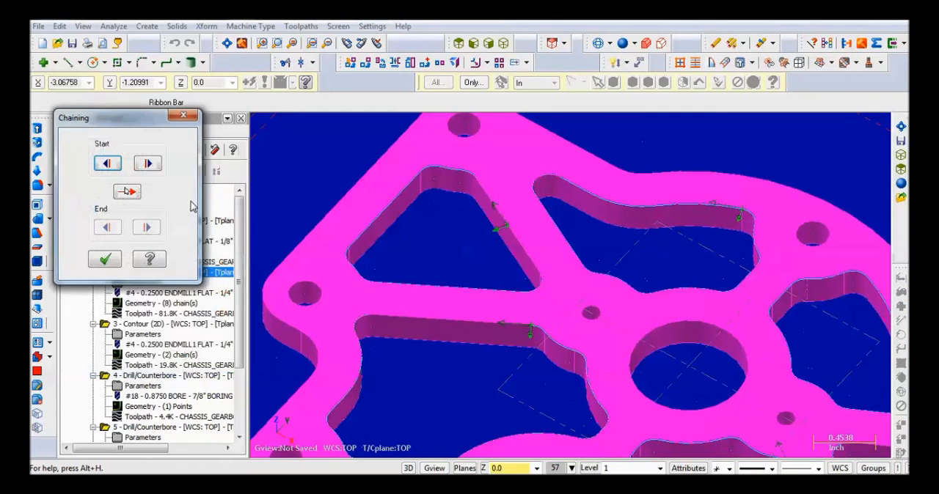
pyautogui.click(126, 191)
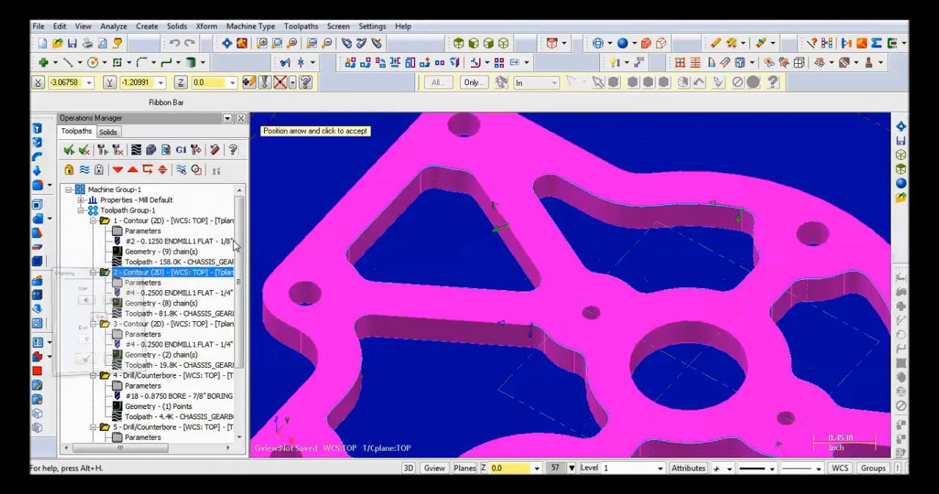
pyautogui.click(468, 326)
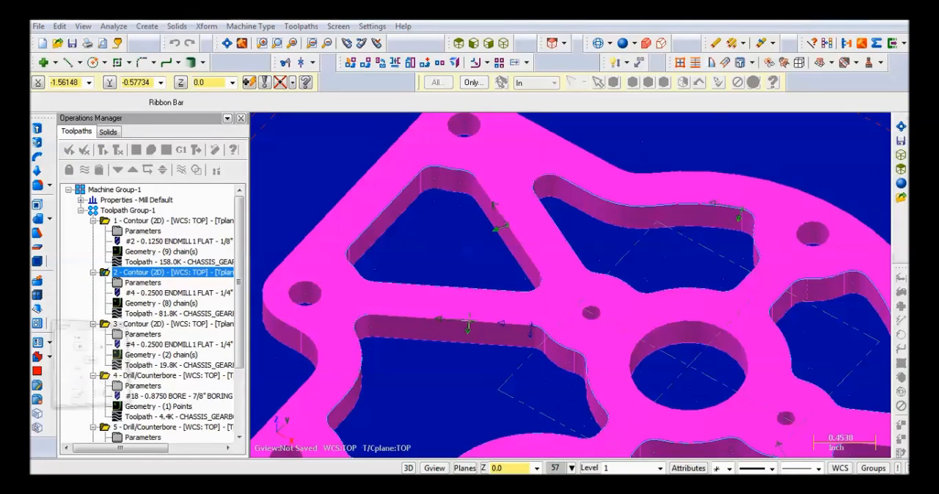
pyautogui.click(107, 260)
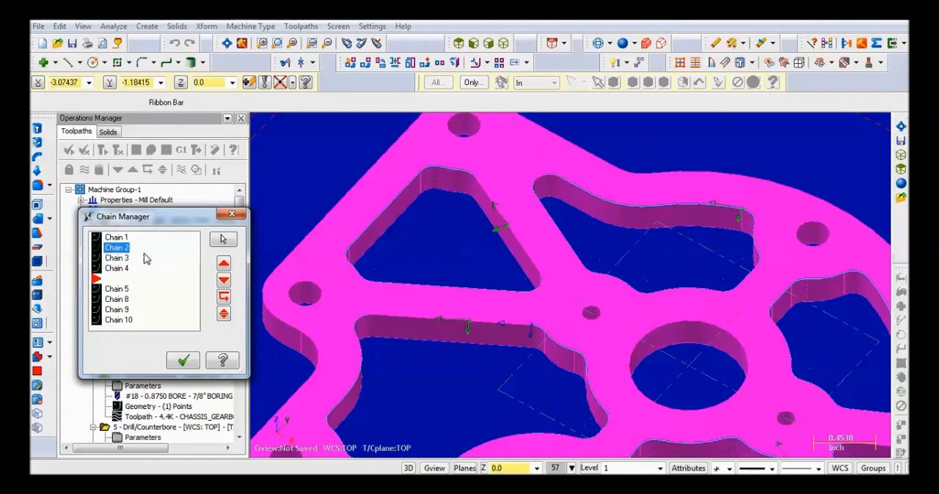
pyautogui.click(184, 359)
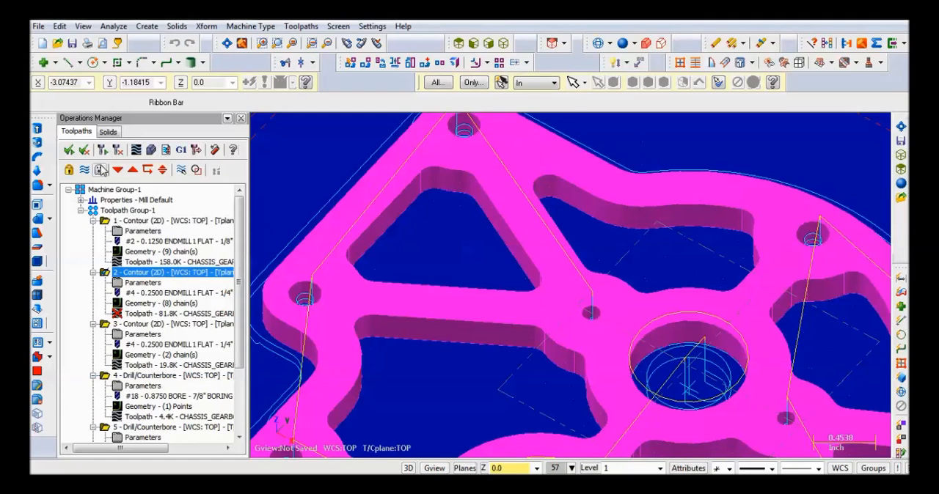
pyautogui.click(102, 150)
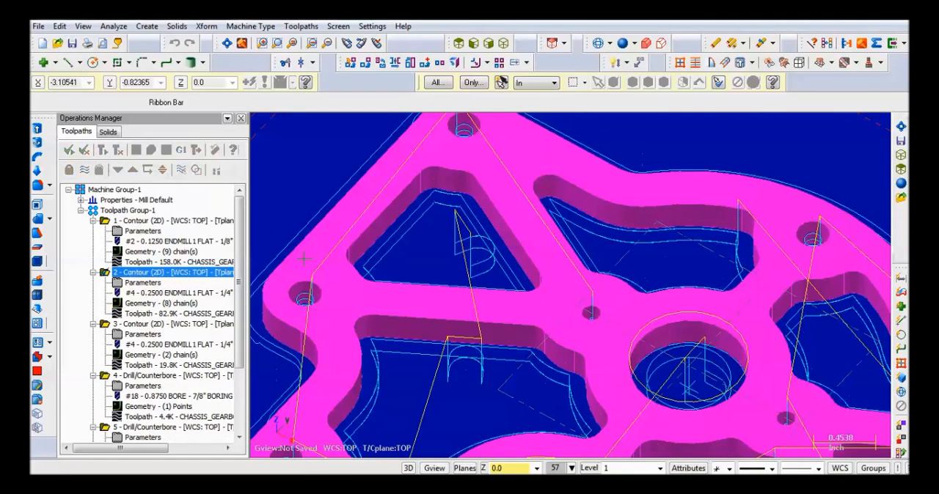
# - Verify the second contour operation on the stock, running the machining simulation of the cutouts
pyautogui.scroll(-4, 462, 345)
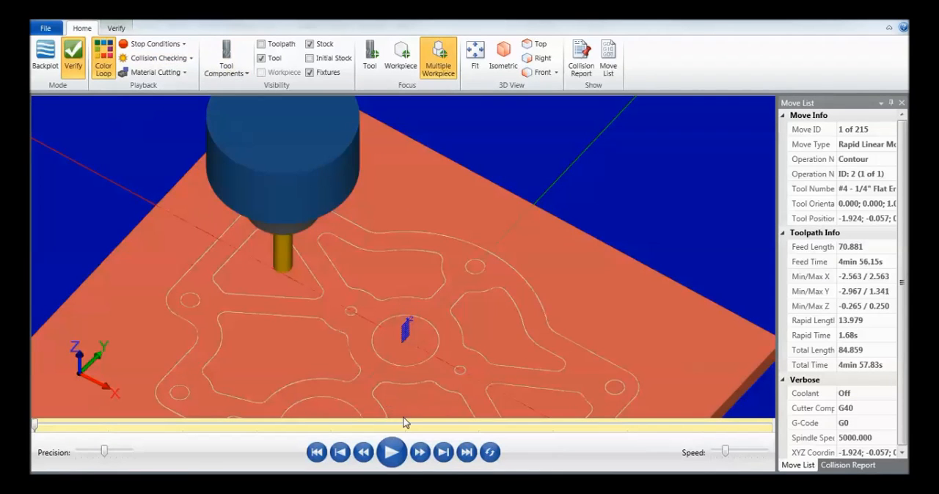
pyautogui.click(392, 452)
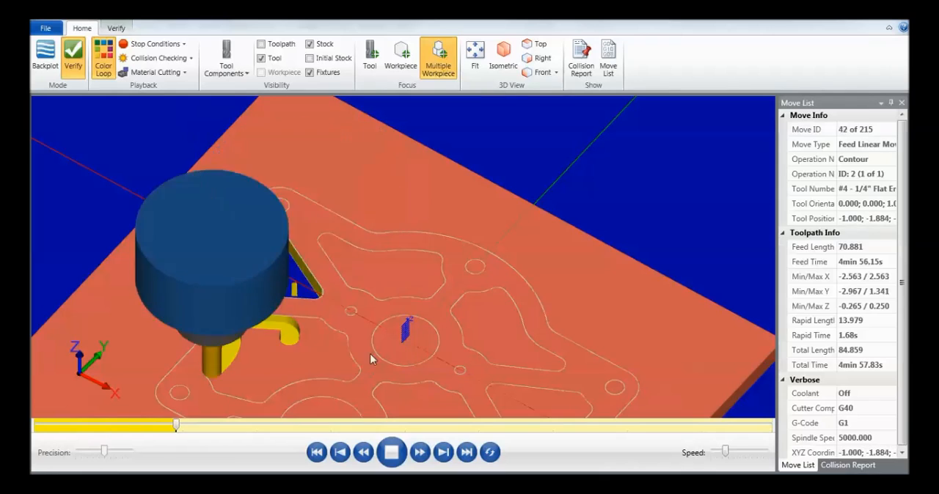